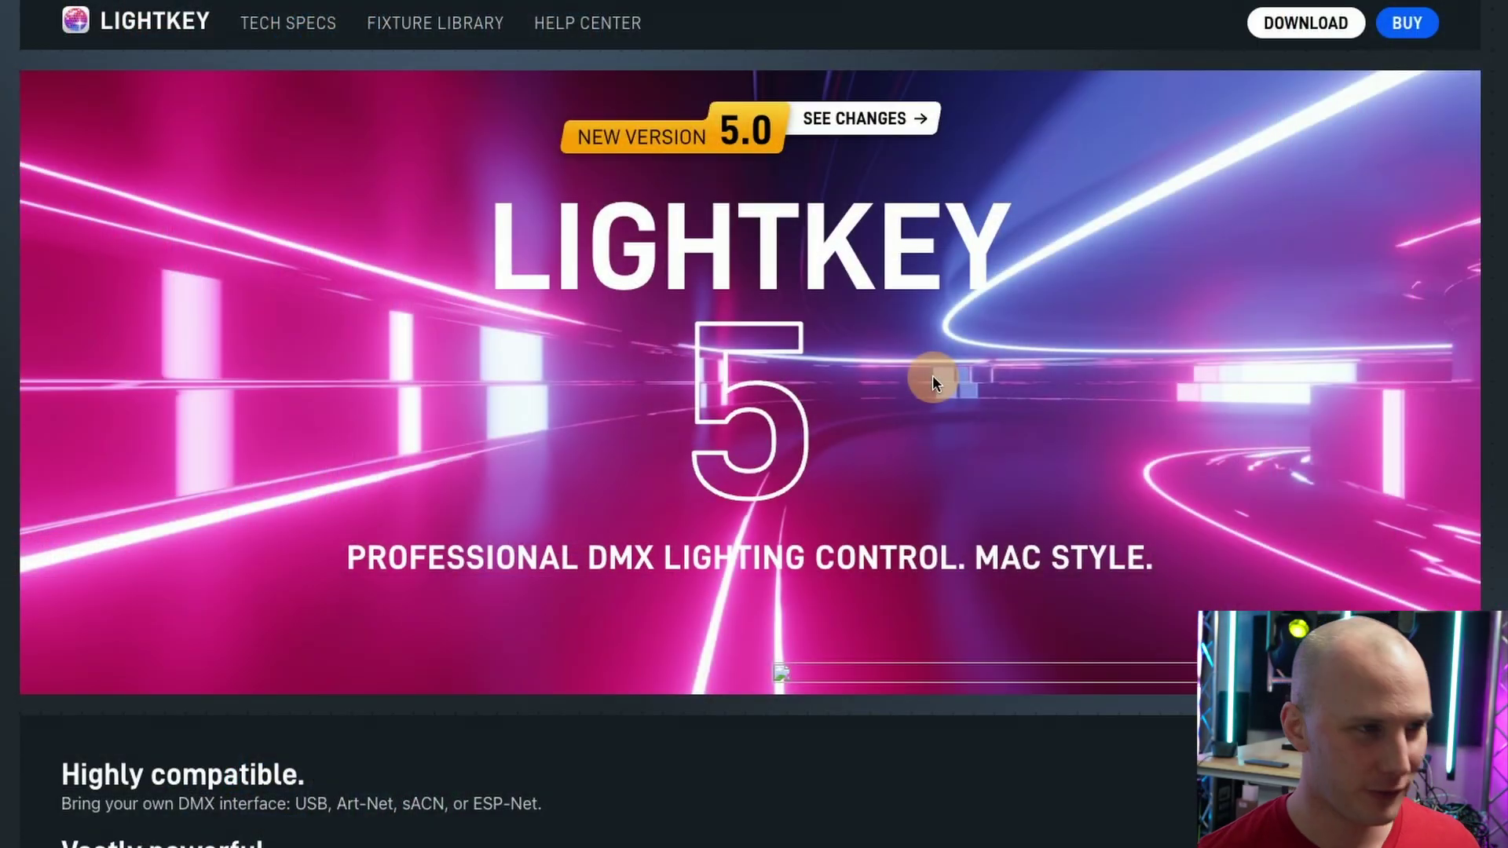
Scroll the Lightkey home page and open 'View compatible devices' under Highly compatible
{"action": "scroll", "coordinate": [931, 374], "scroll_direction": "down", "scroll_amount": 10}
{"action": "scroll", "coordinate": [931, 375], "scroll_direction": "up", "scroll_amount": 6}
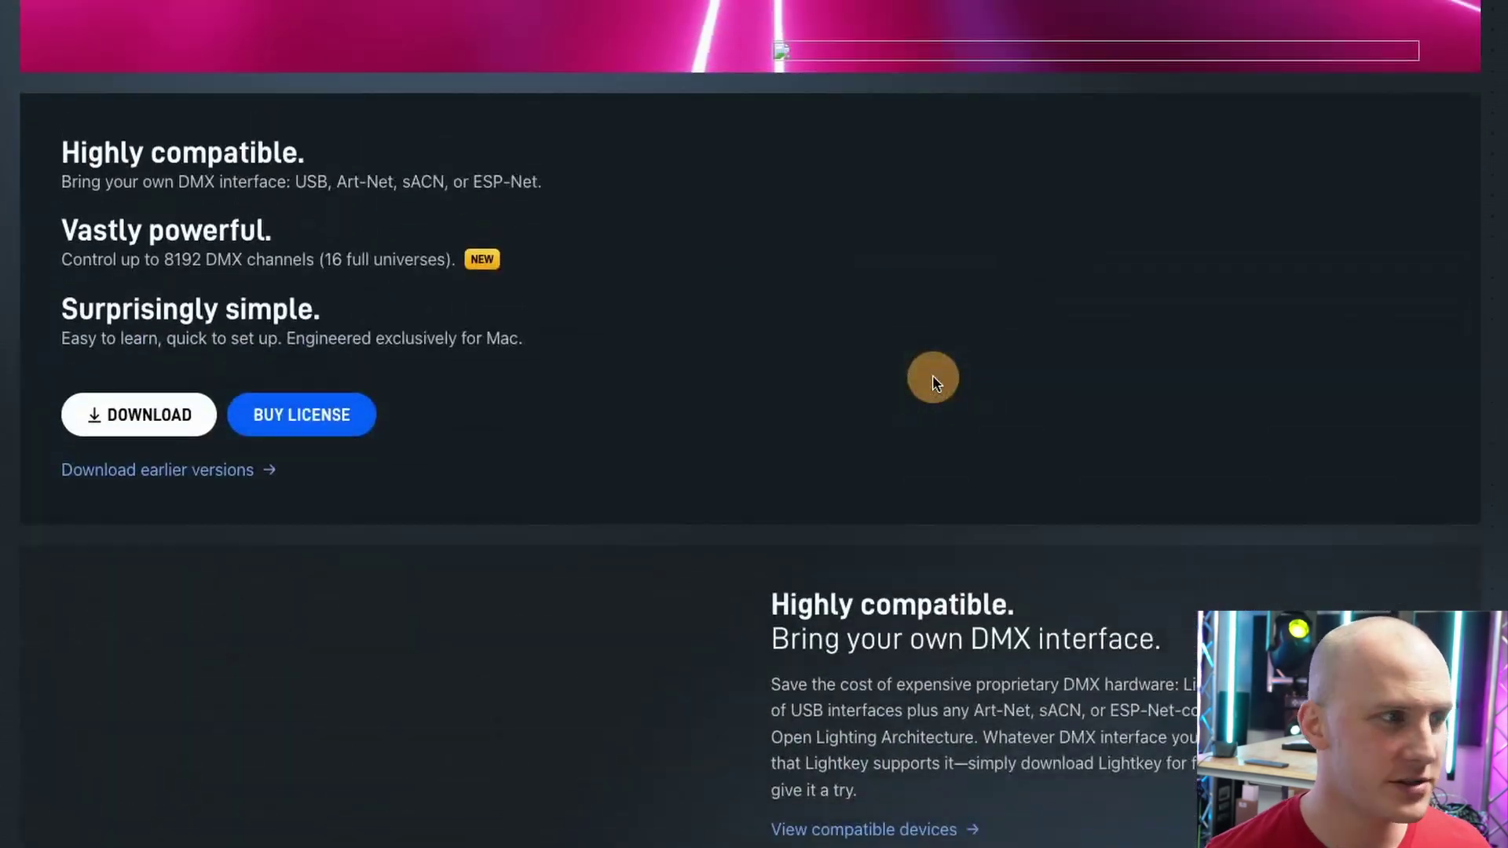
{"action": "scroll", "coordinate": [933, 382], "scroll_direction": "down", "scroll_amount": 7}
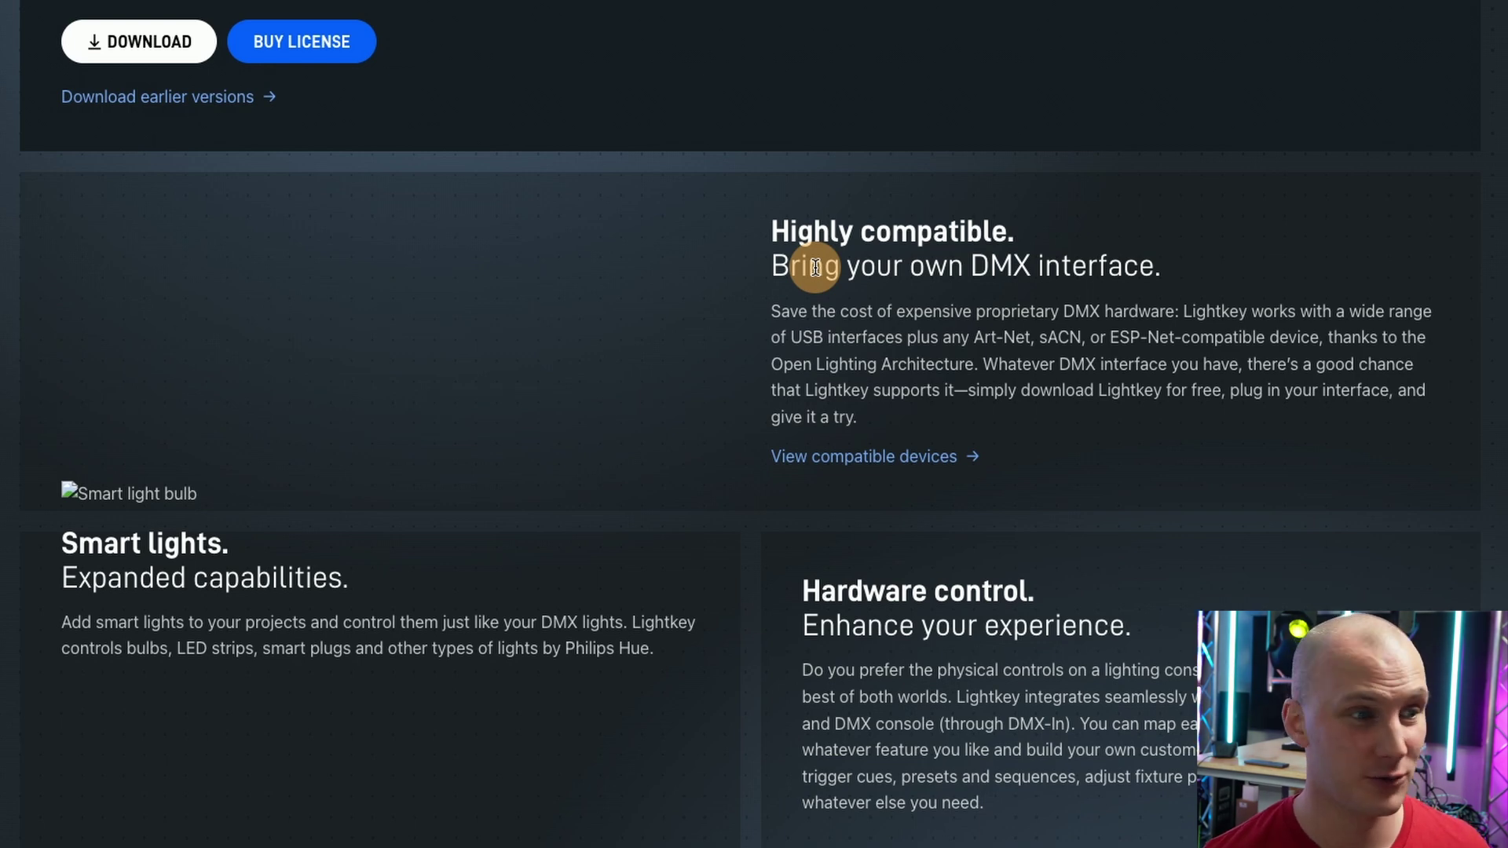
{"action": "left_click", "coordinate": [902, 453]}
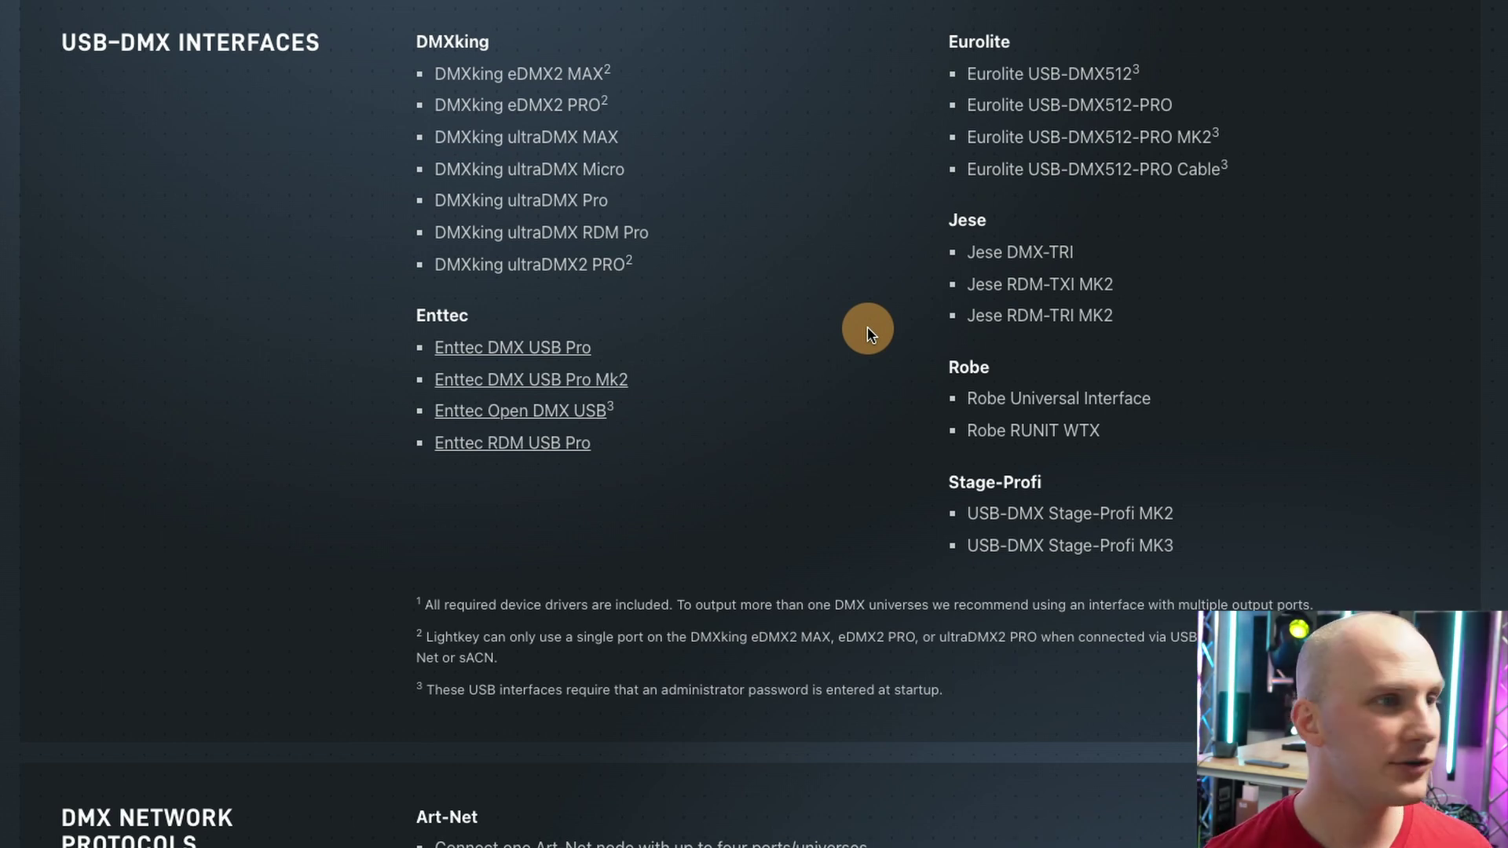
Load the aboveavl.com website in a new browser tab
{"action": "left_click", "coordinate": [377, 13]}
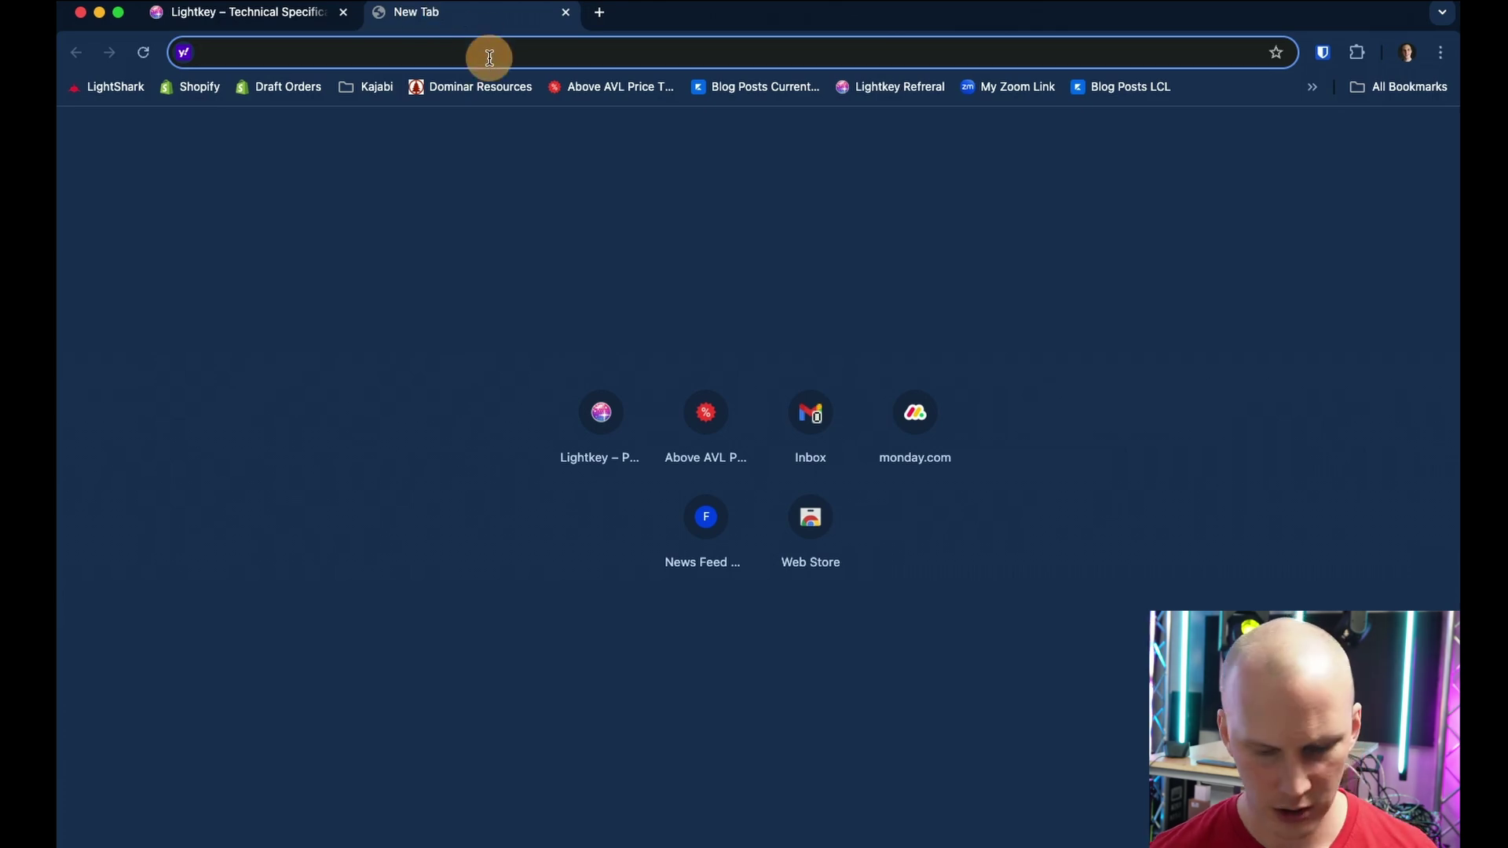
{"action": "type", "text": "abovel"}
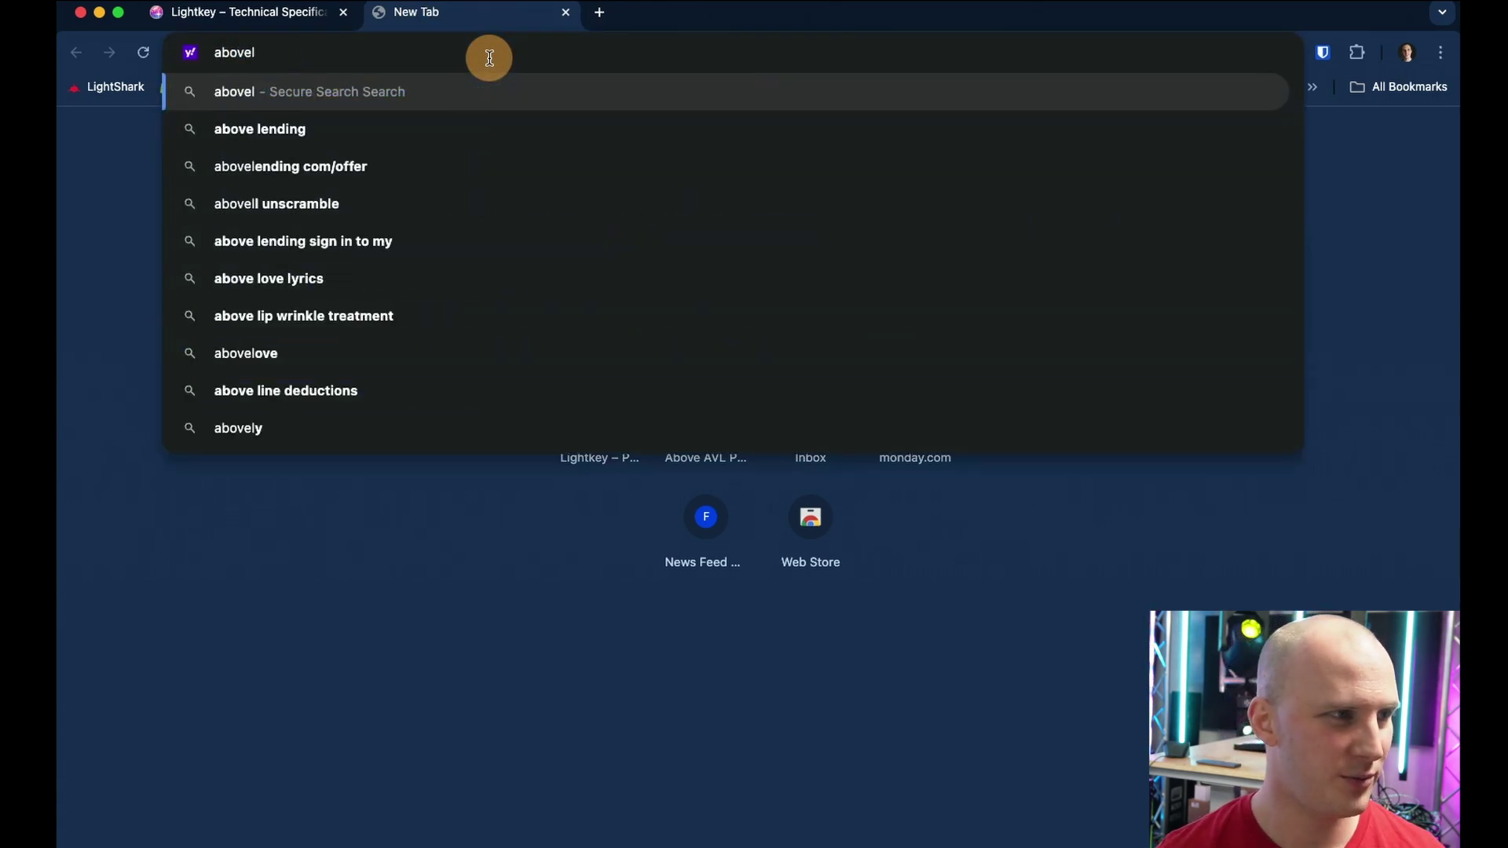
{"action": "key", "text": "BackSpace"}
{"action": "type", "text": "av"}
{"action": "key", "text": "BackSpace"}
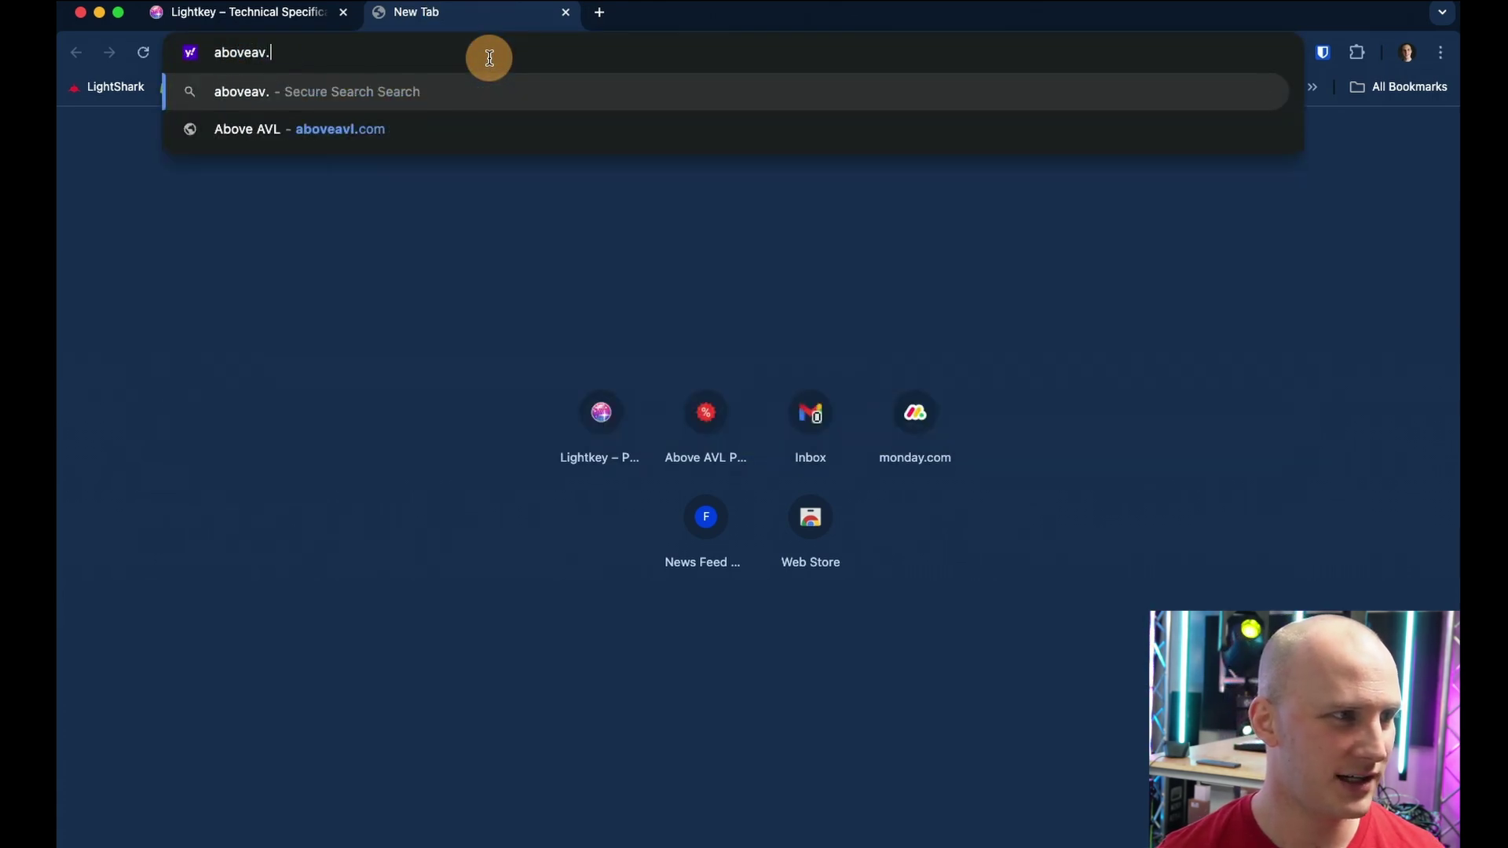
{"action": "type", "text": "l"}
{"action": "key", "text": "Return"}
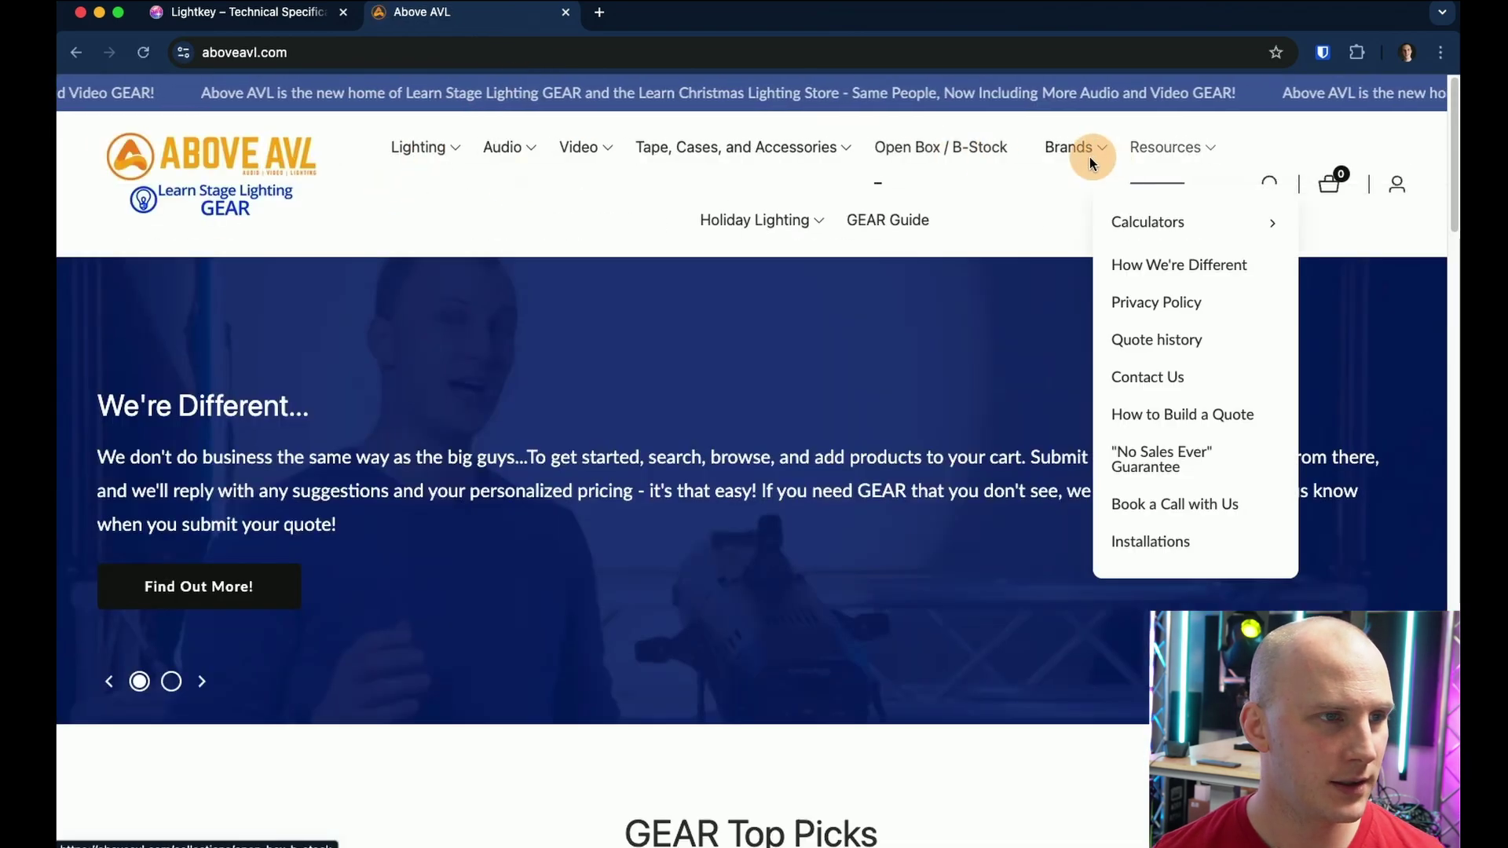
Search the store for 'dmx usb' and open the ENTTEC DMX USB Pro product page
{"action": "mouse_move", "coordinate": [1084, 168]}
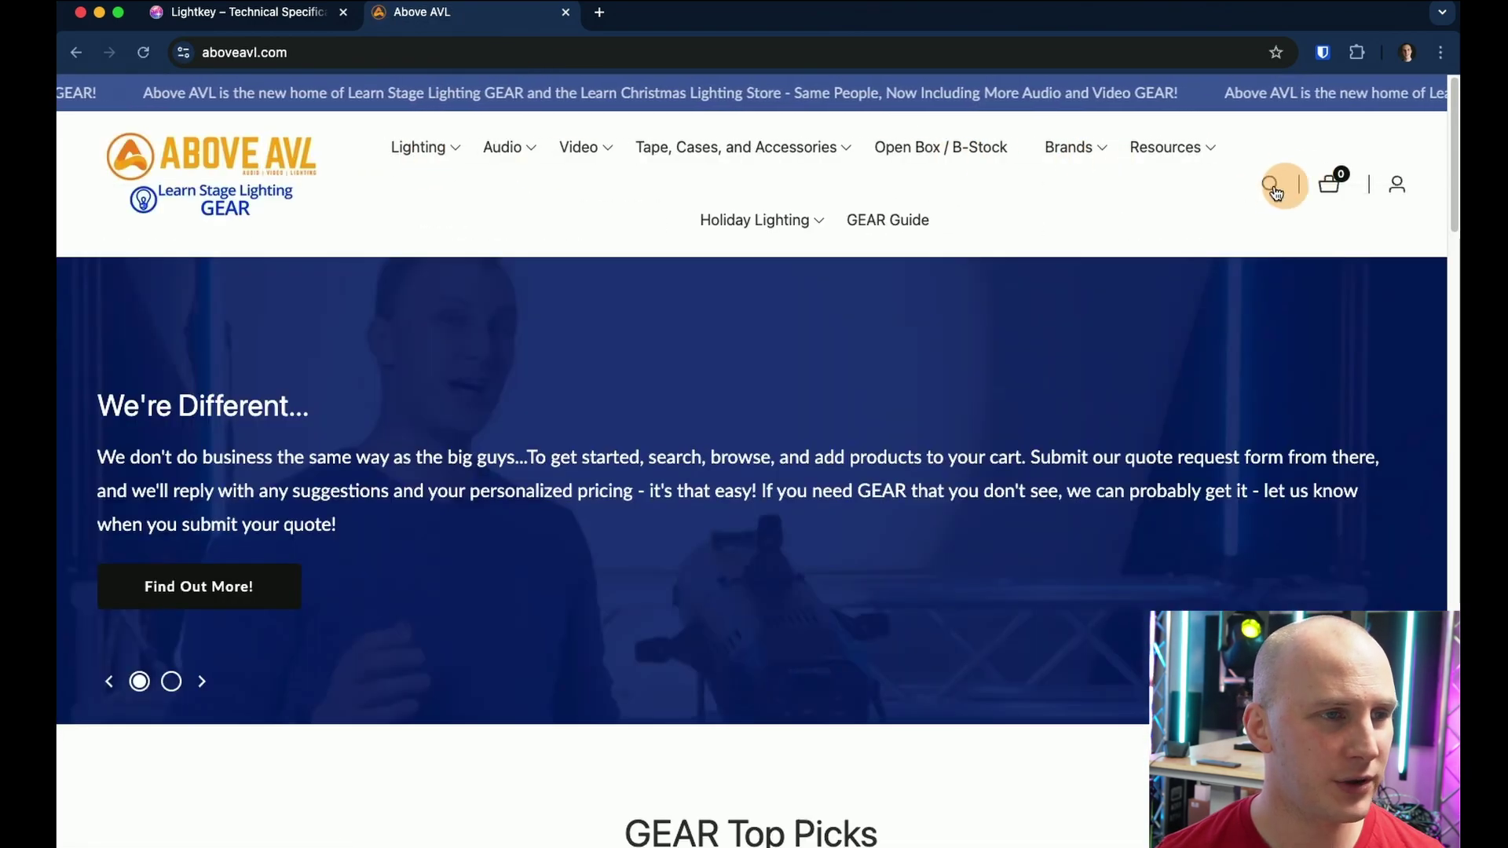
{"action": "left_click", "coordinate": [1270, 184]}
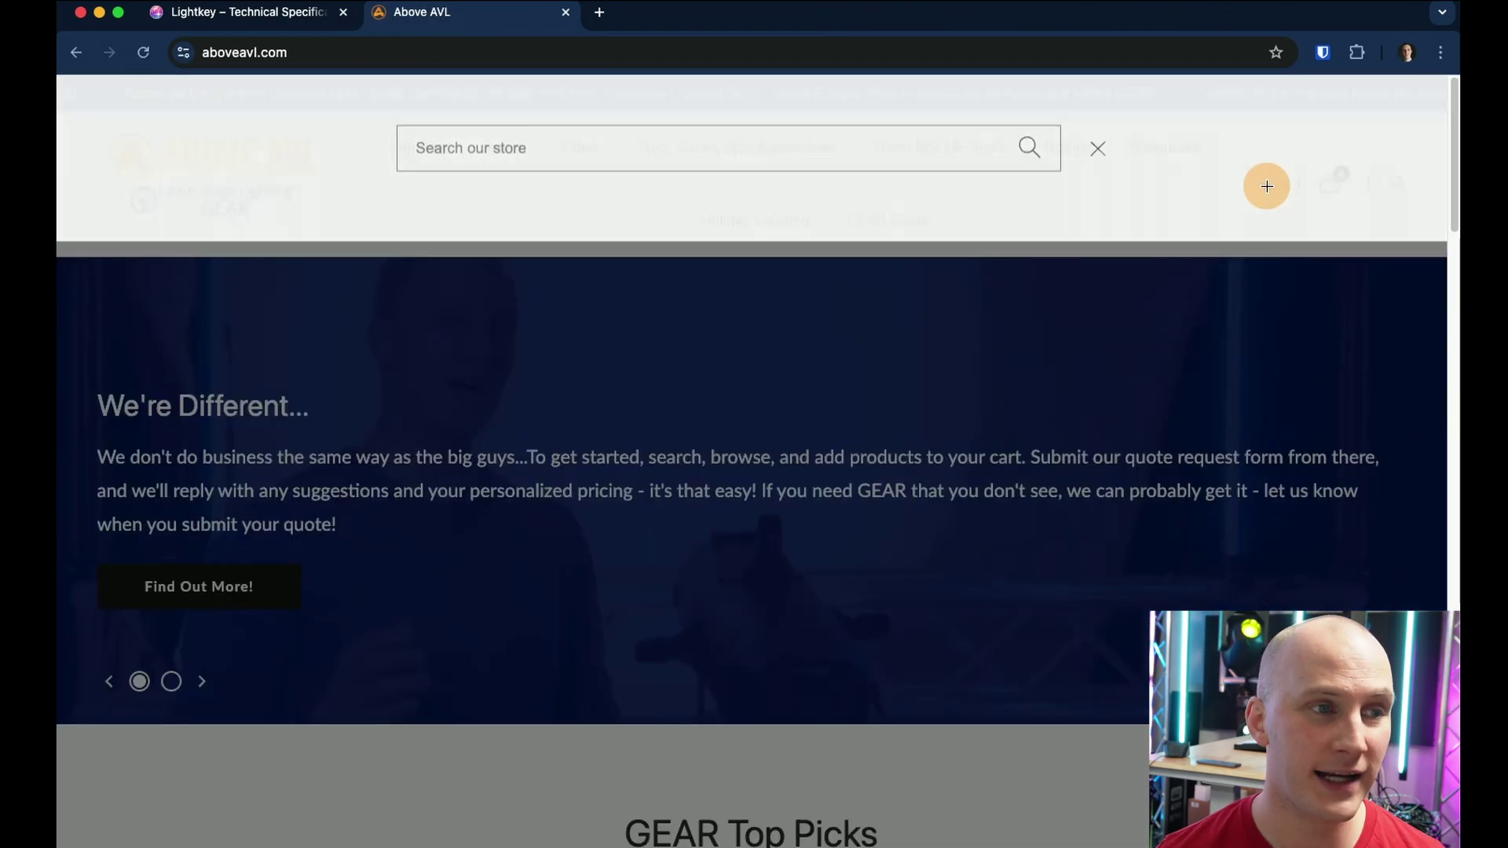
{"action": "type", "text": "dmx sub"}
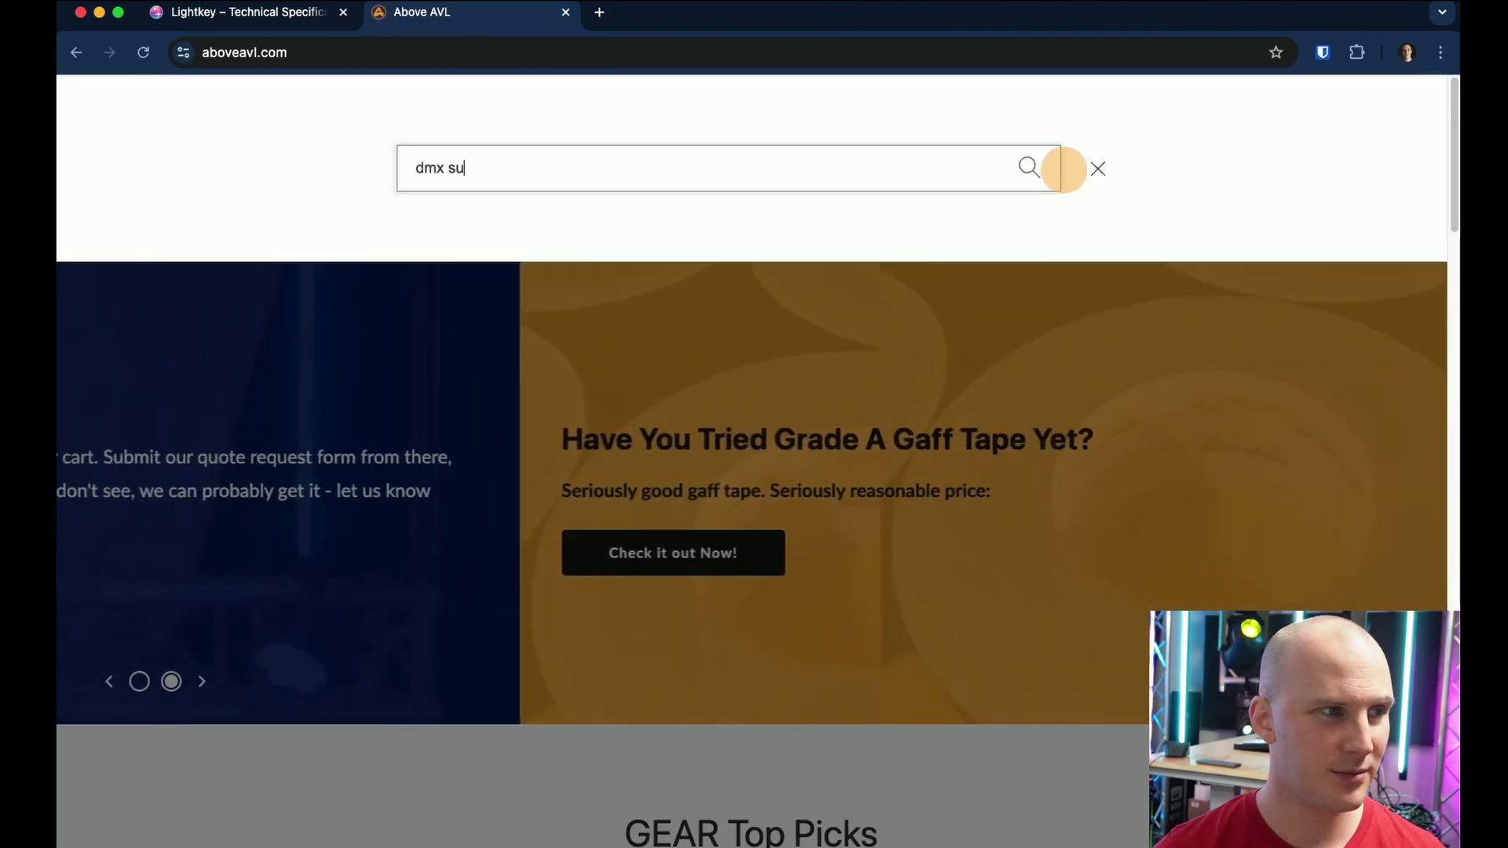
{"action": "key", "text": "BackSpace"}
{"action": "key", "text": "BackSpace"}
{"action": "key", "text": "BackSpace"}
{"action": "key", "text": "BackSpace"}
{"action": "key", "text": "BackSpace"}
{"action": "type", "text": "usb pro"}
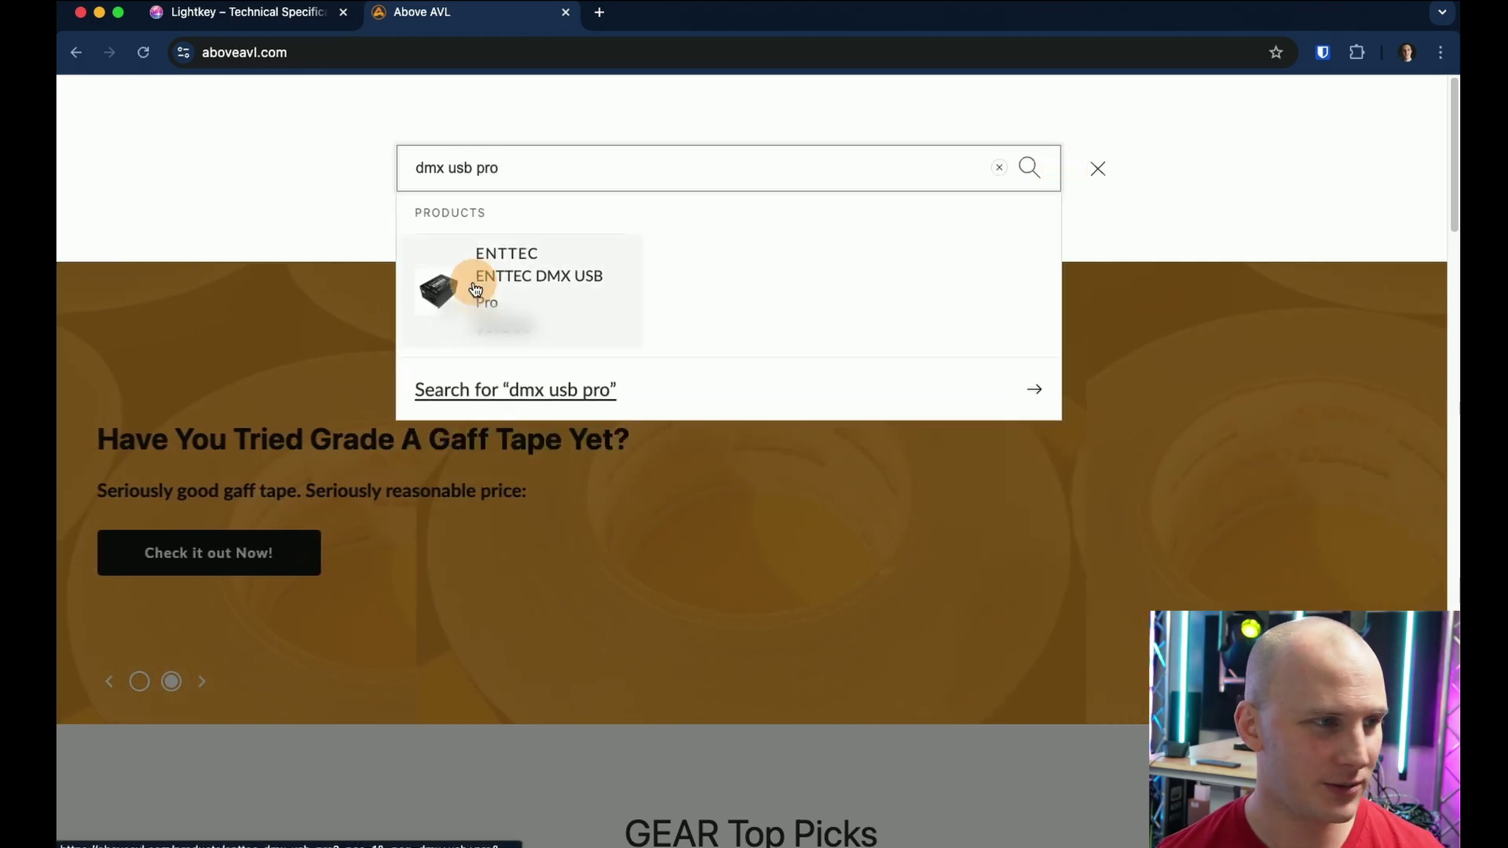
{"action": "left_click", "coordinate": [477, 289]}
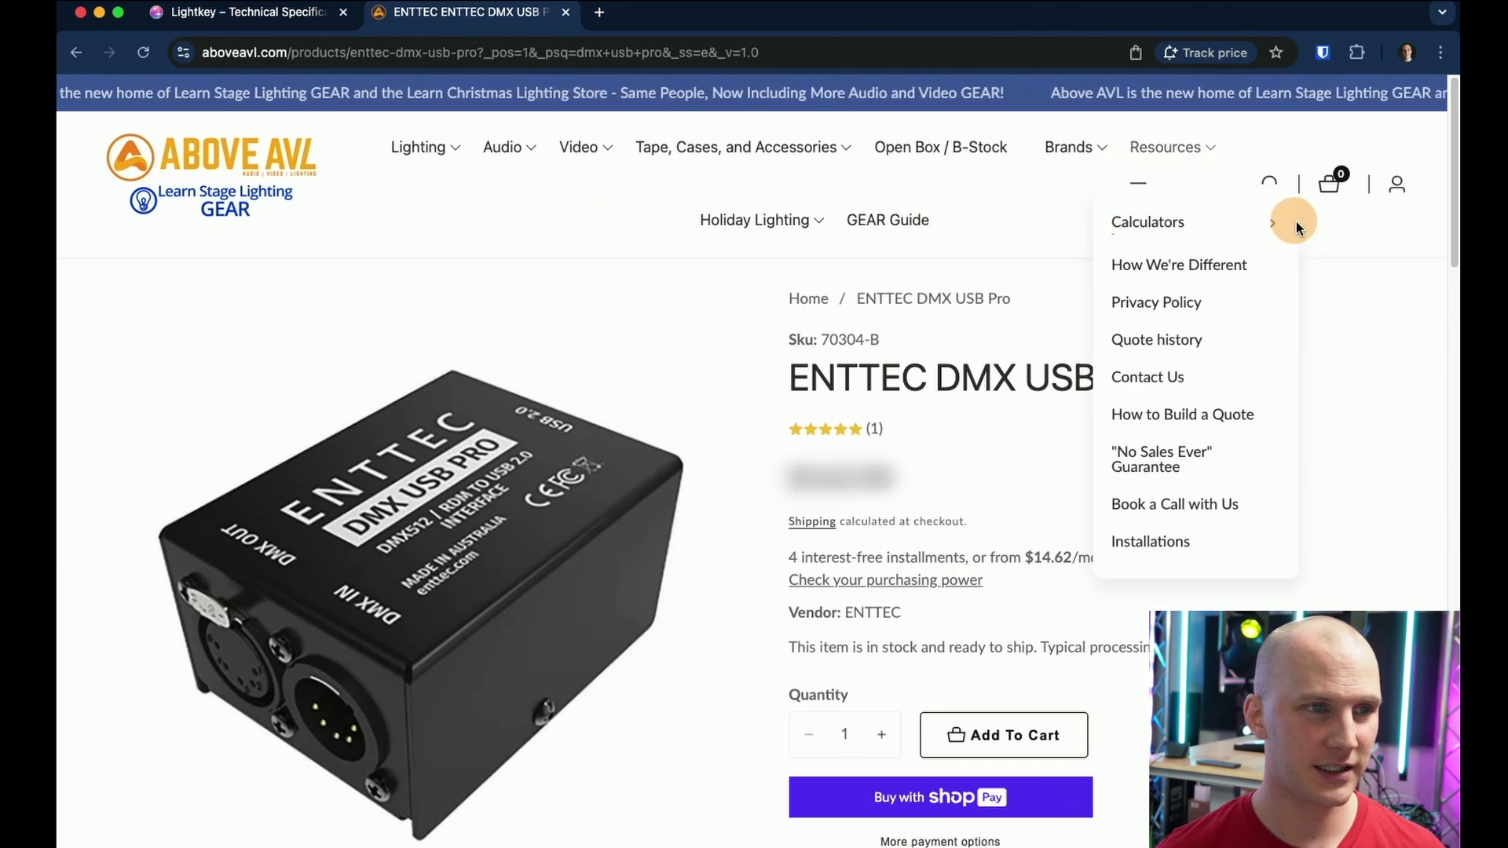
Search the store for 'chauvet dmx-an2' and open the DMX-AN2 Ethernet to DMX Node page
{"action": "left_click", "coordinate": [1271, 184]}
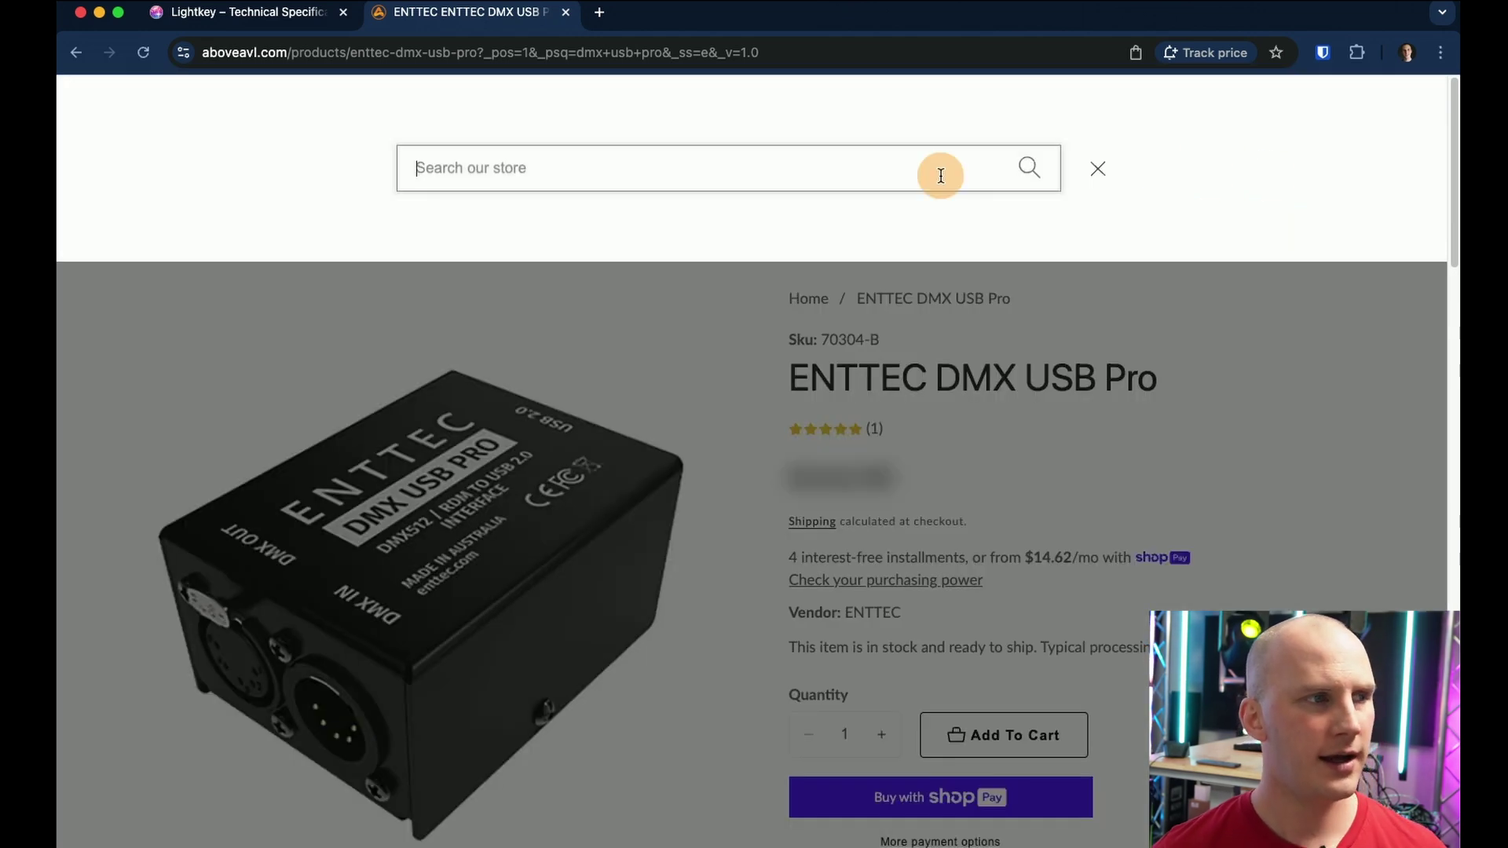
{"action": "type", "text": "chauvet dmx-an2"}
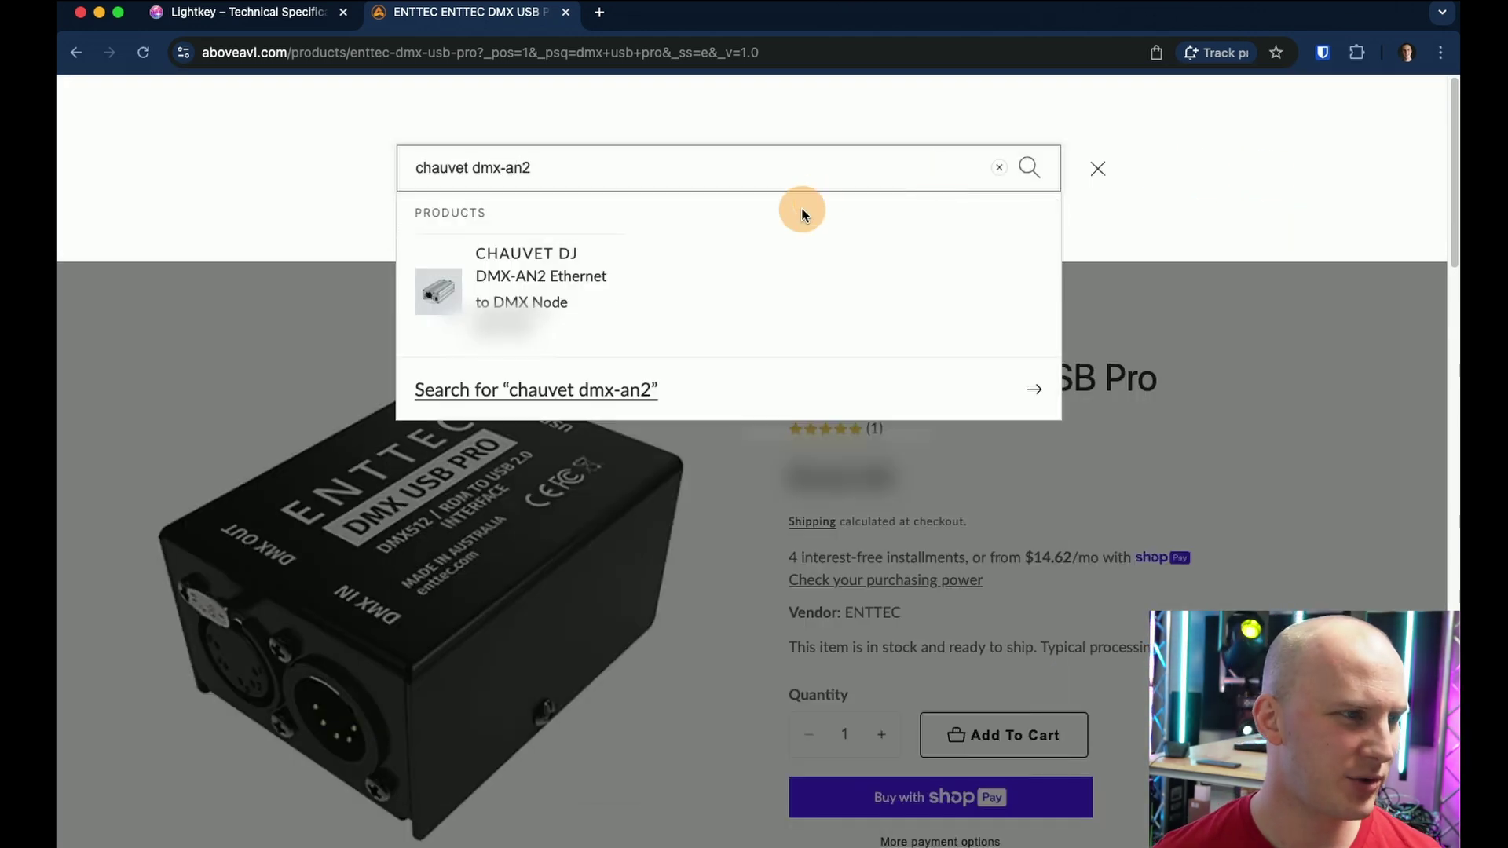
{"action": "left_click", "coordinate": [582, 296]}
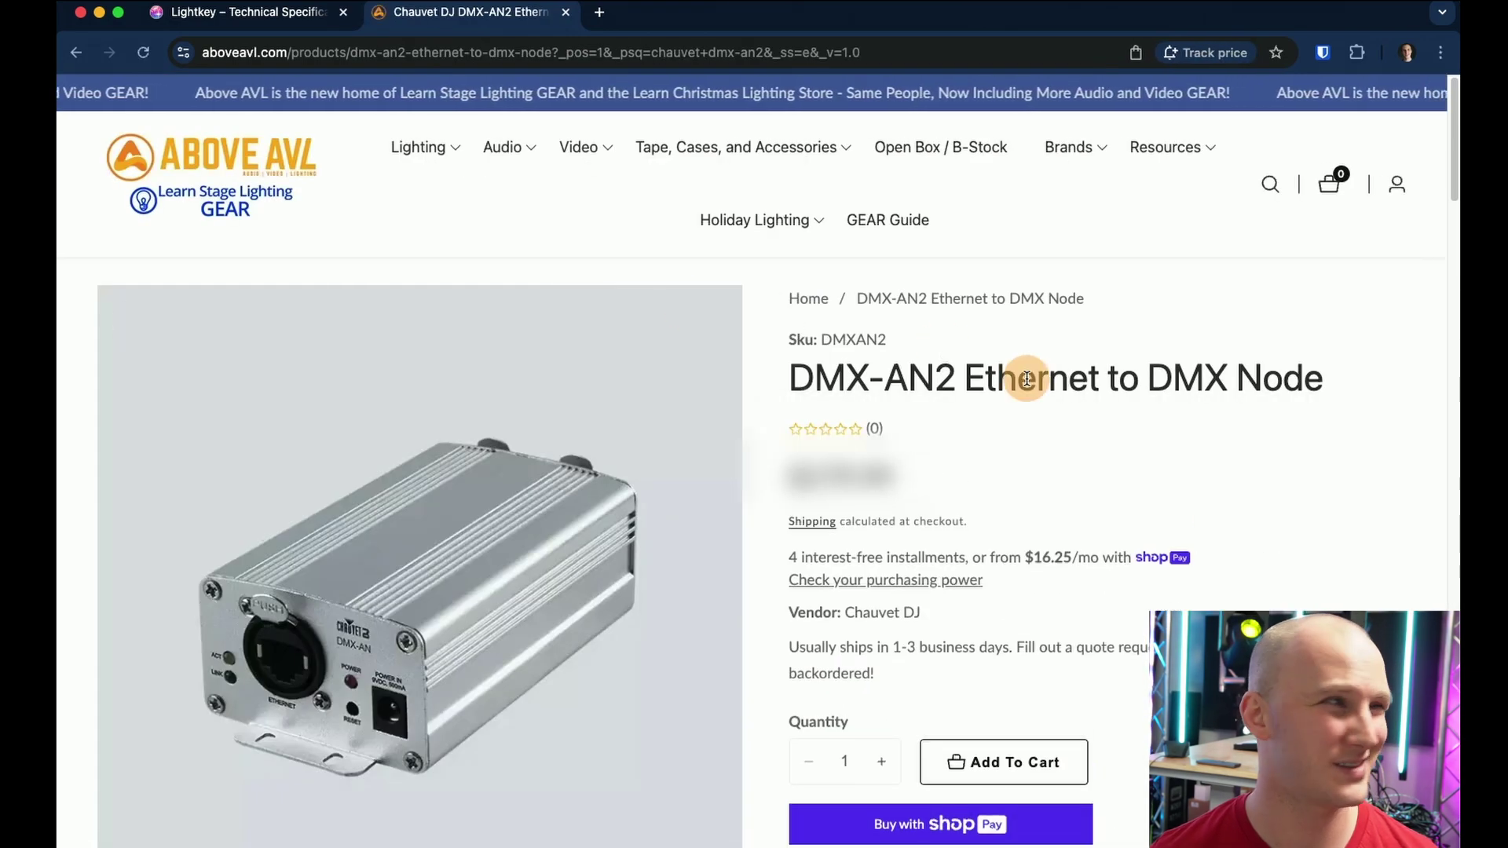
Scroll the DMX-AN2 product page and view the second thumbnail showing the rear ports
{"action": "scroll", "coordinate": [1022, 379], "scroll_direction": "down", "scroll_amount": 5}
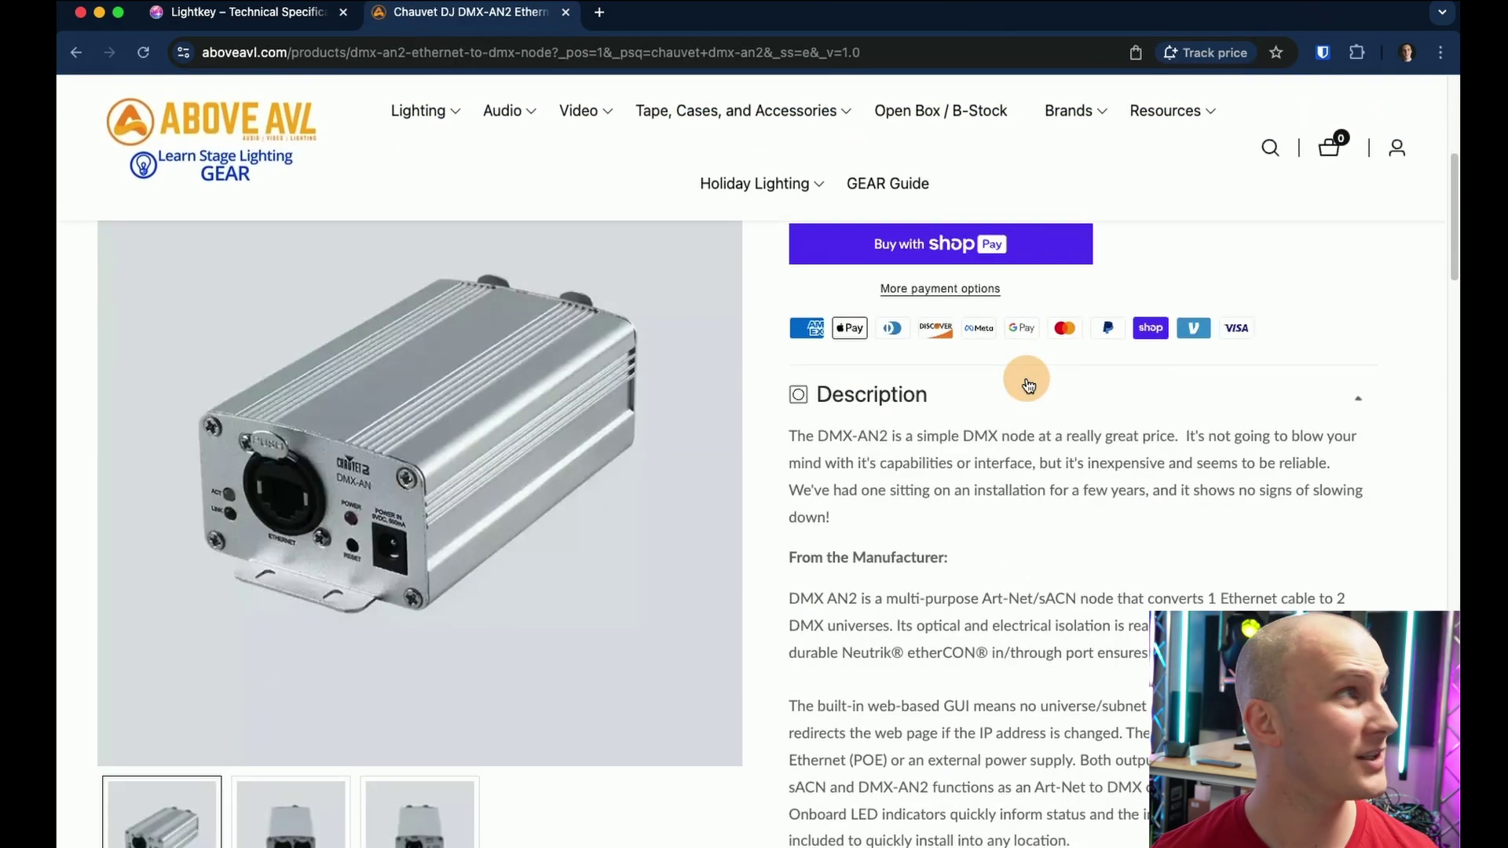
{"action": "scroll", "coordinate": [1027, 384], "scroll_direction": "down", "scroll_amount": 5}
{"action": "scroll", "coordinate": [1027, 383], "scroll_direction": "up", "scroll_amount": 7}
{"action": "scroll", "coordinate": [990, 370], "scroll_direction": "up", "scroll_amount": 4}
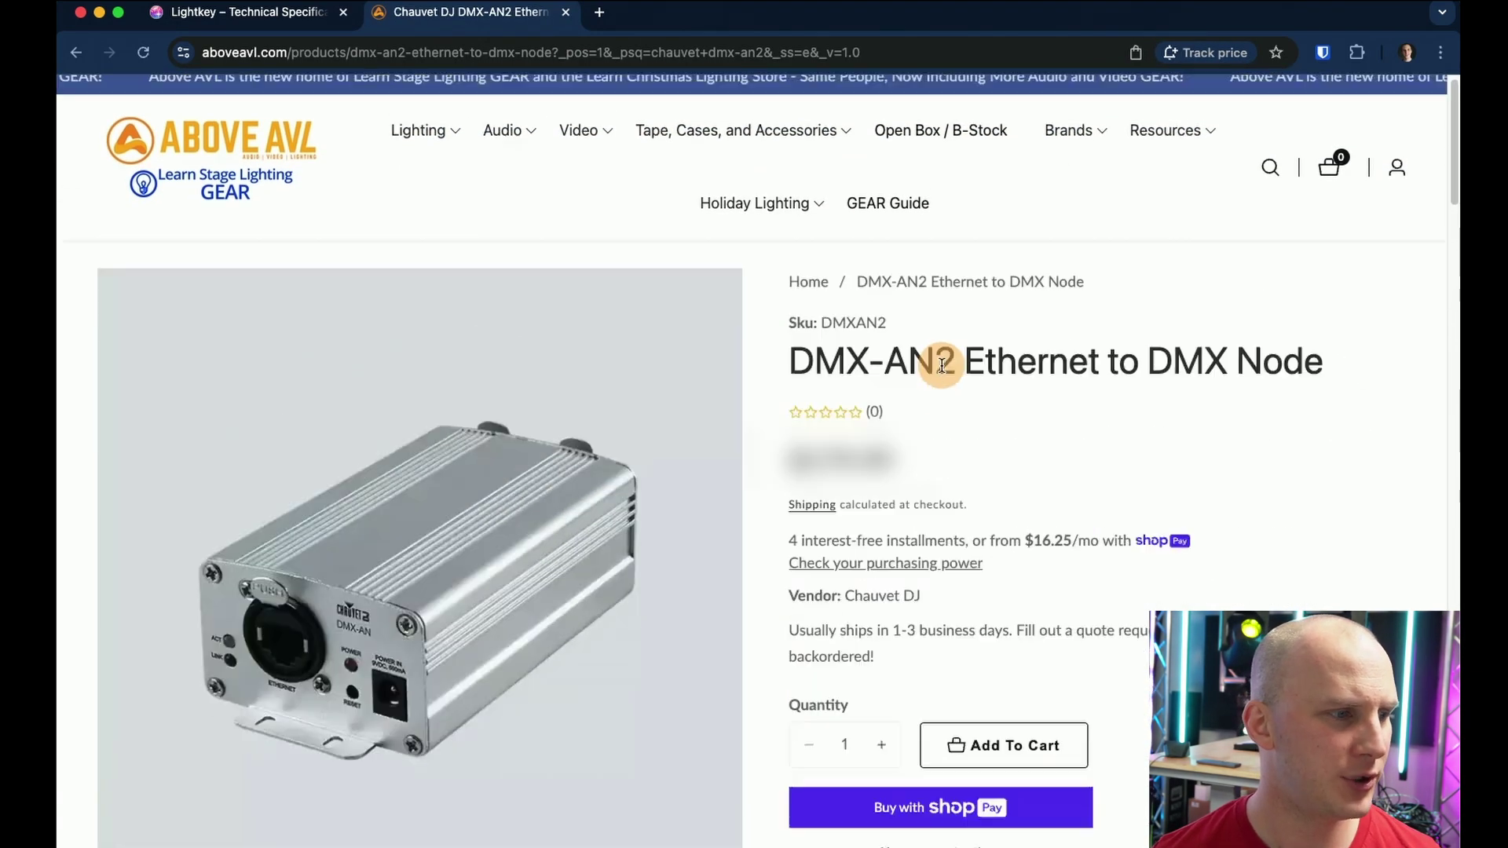
{"action": "scroll", "coordinate": [495, 691], "scroll_direction": "down", "scroll_amount": 7}
{"action": "scroll", "coordinate": [298, 697], "scroll_direction": "up", "scroll_amount": 4}
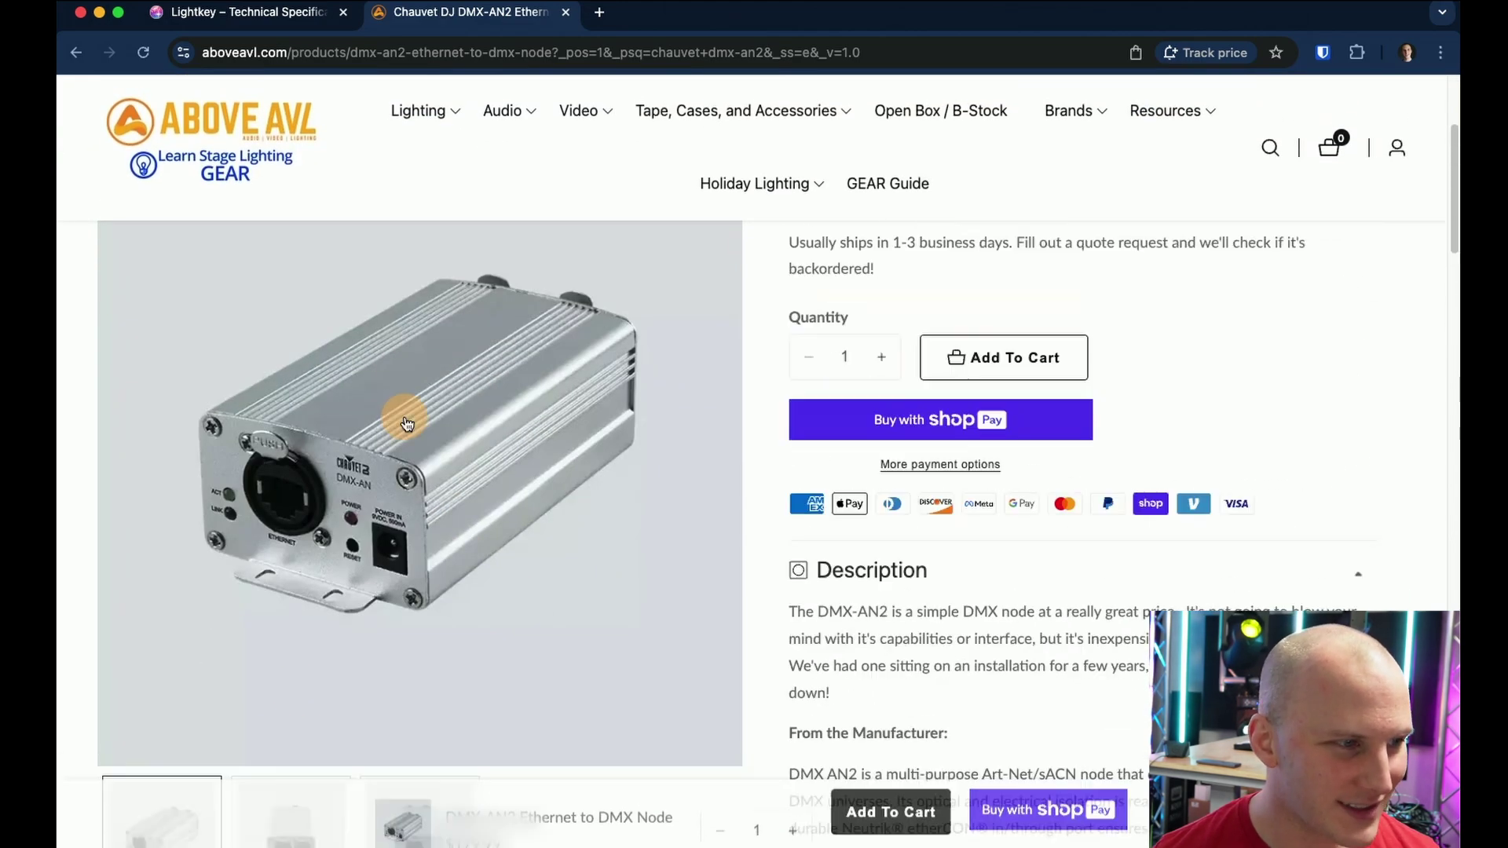
{"action": "left_click", "coordinate": [310, 805]}
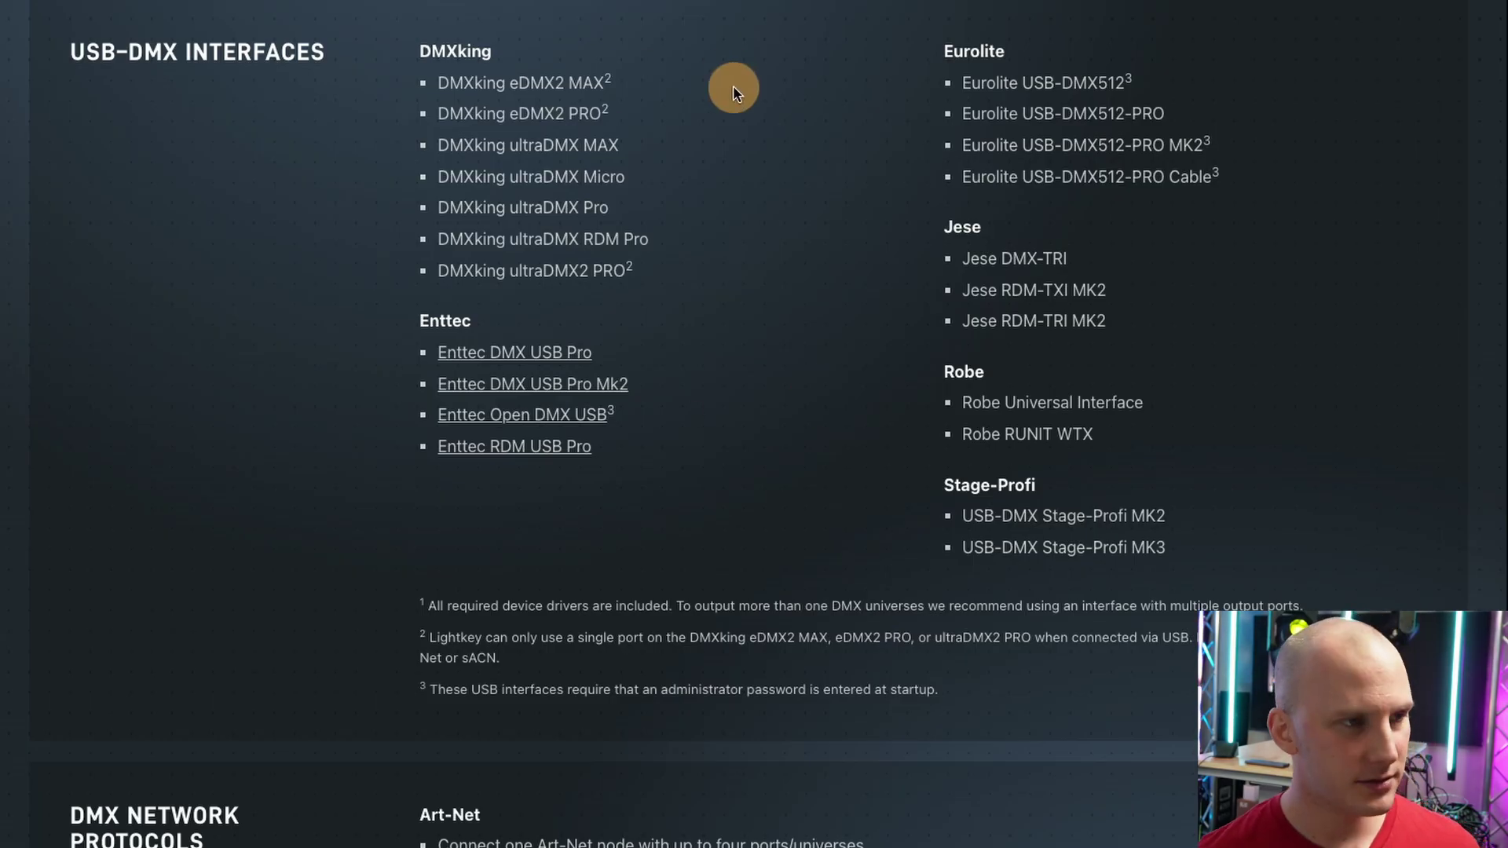
Open Lightkey's BUY page and scroll through the 256, 512, 1024 and 8192 channel editions
{"action": "scroll", "coordinate": [733, 89], "scroll_direction": "up", "scroll_amount": 20}
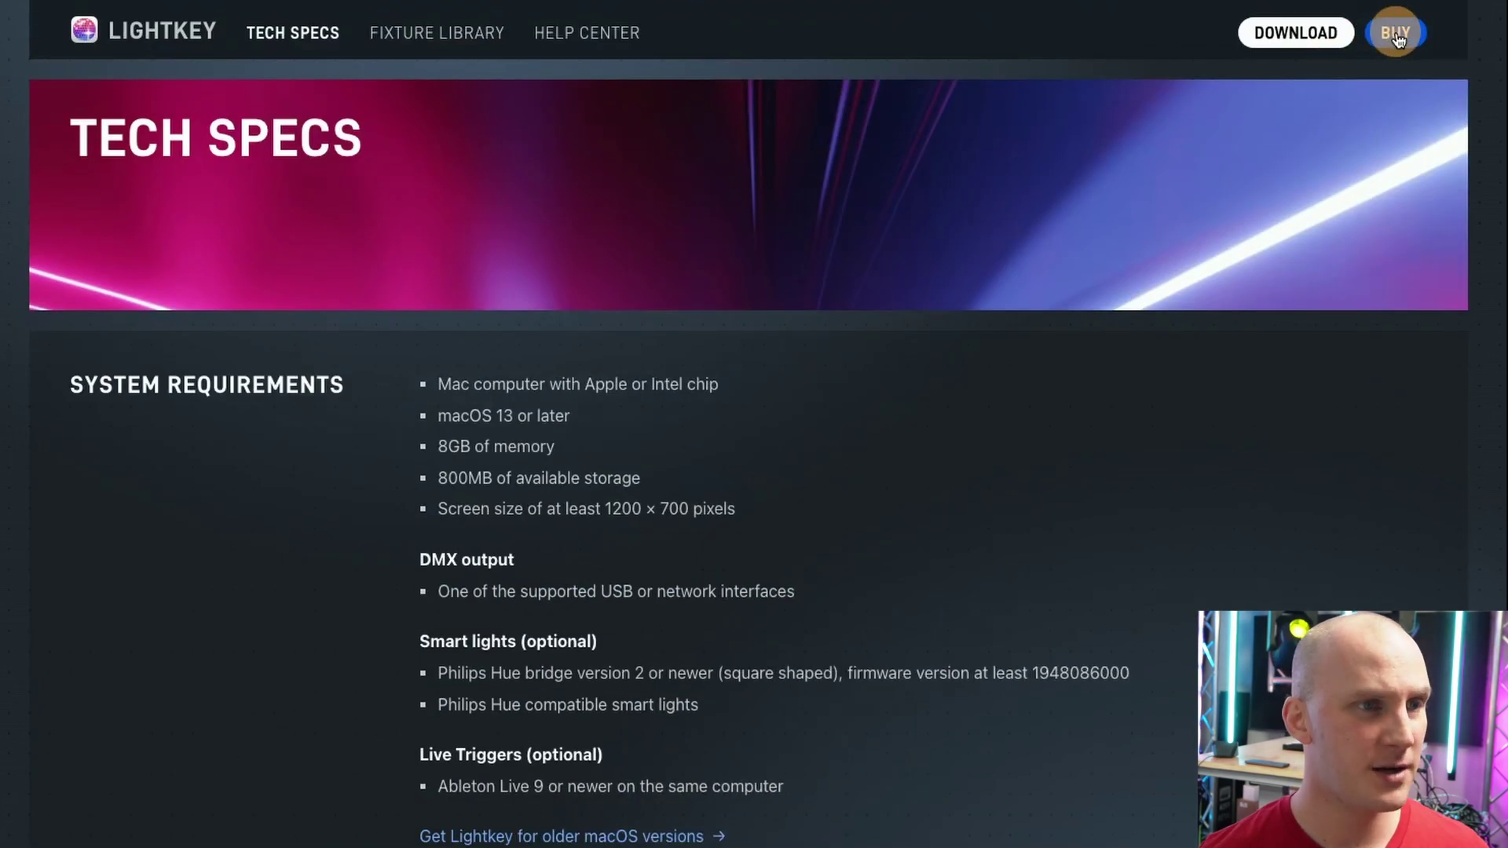
{"action": "left_click", "coordinate": [1397, 35]}
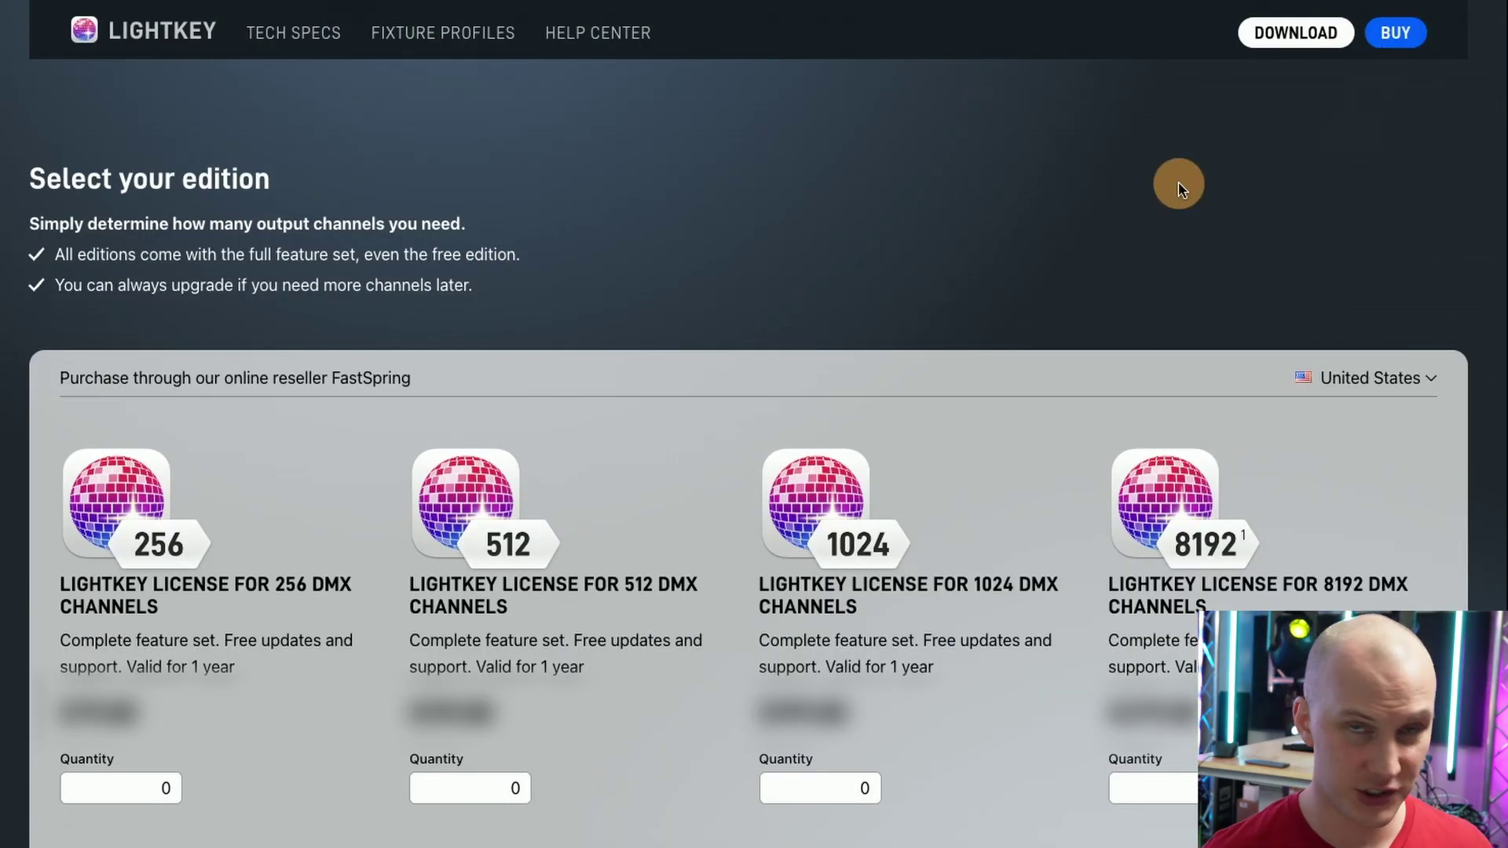
{"action": "scroll", "coordinate": [1178, 183], "scroll_direction": "down", "scroll_amount": 4}
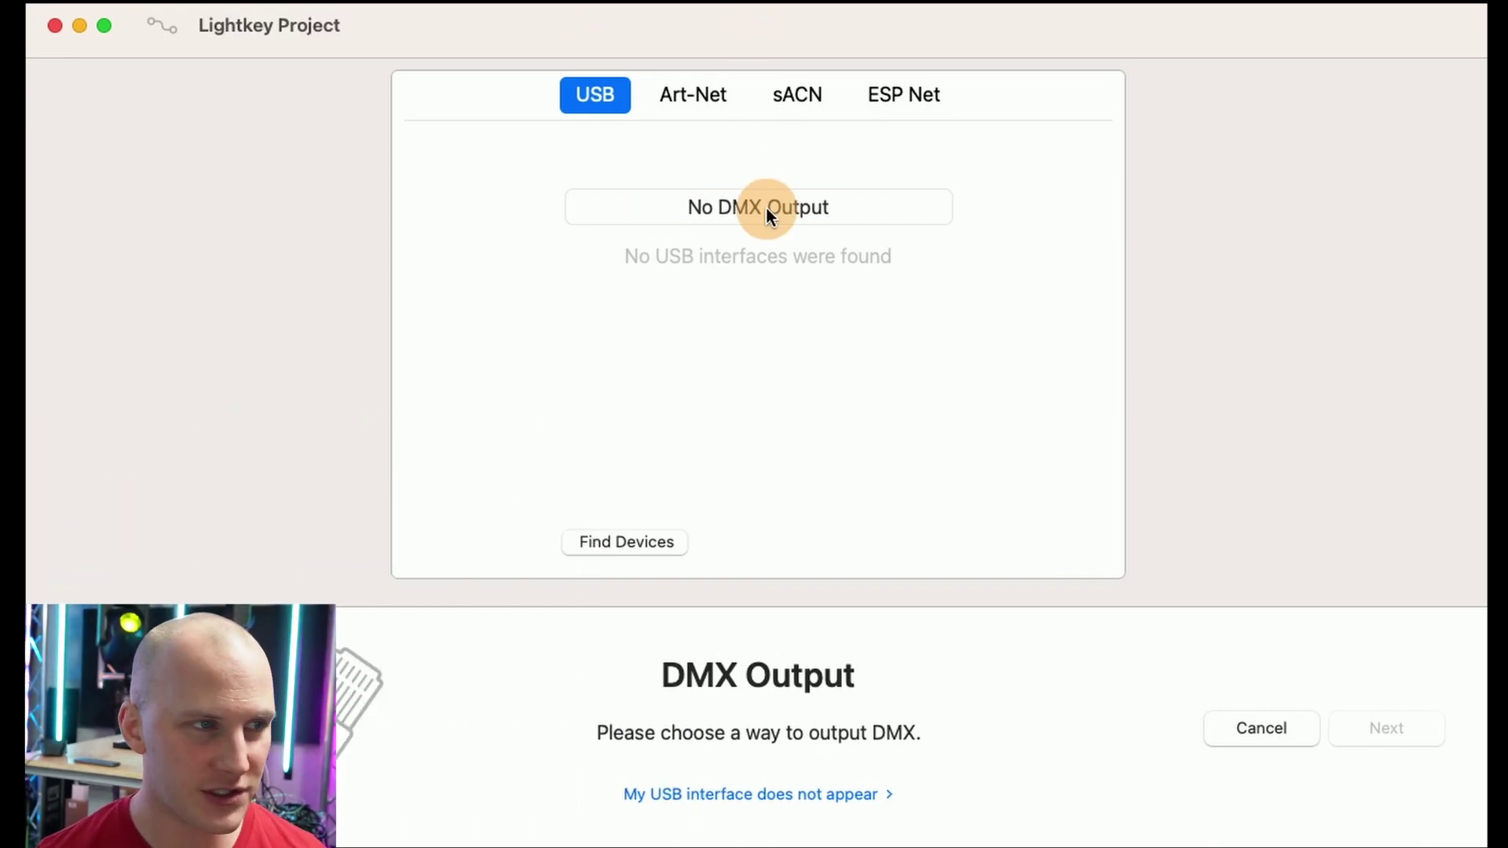
Switch the DMX output from Art-Net to sACN, keeping Ethernet as the network interface
{"action": "left_click", "coordinate": [709, 99]}
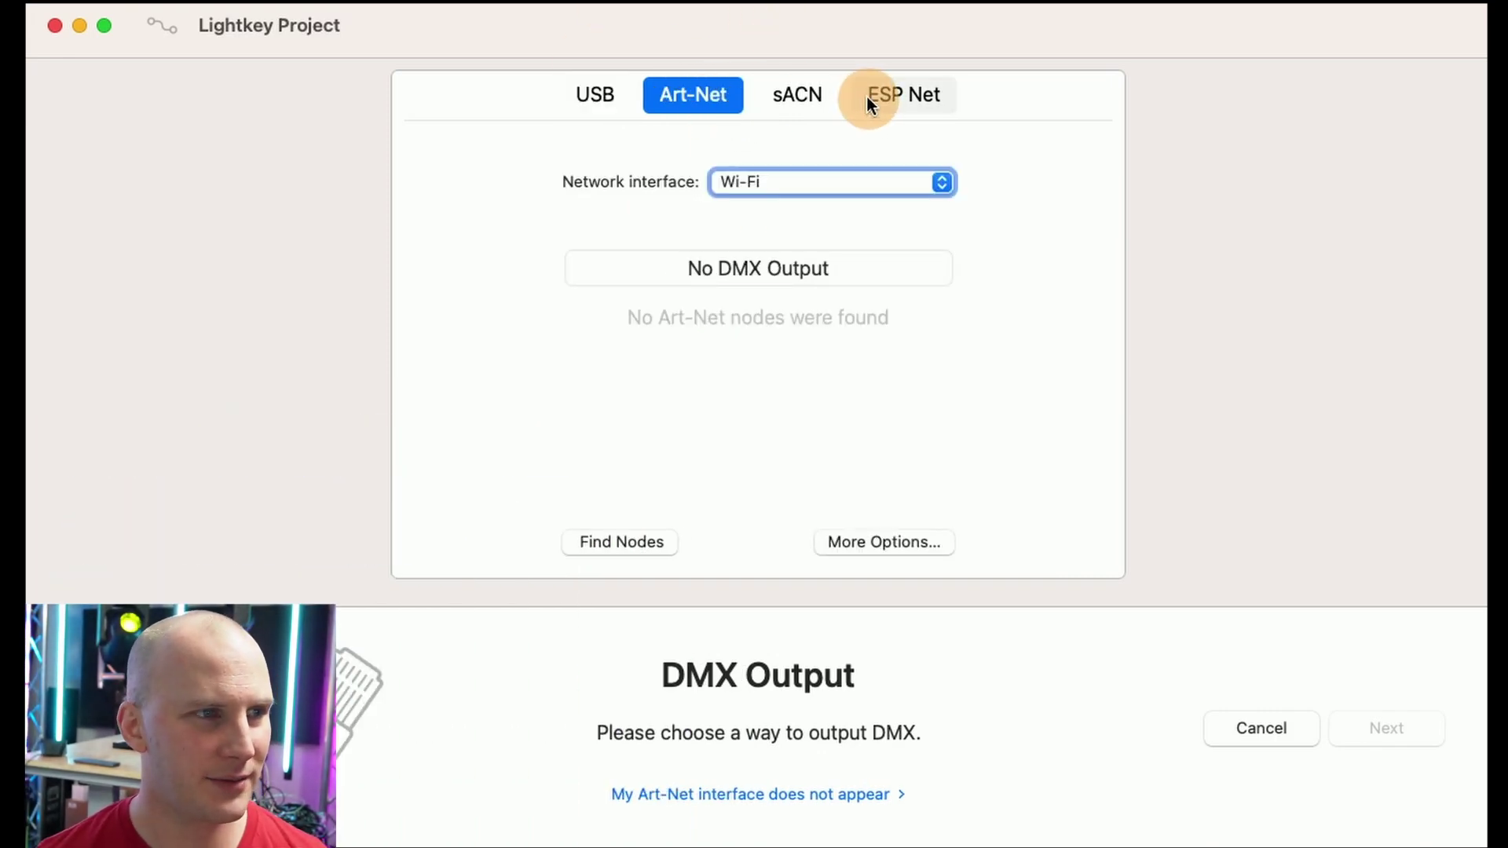
{"action": "left_click", "coordinate": [809, 91]}
{"action": "left_click", "coordinate": [776, 186]}
{"action": "left_click", "coordinate": [776, 185]}
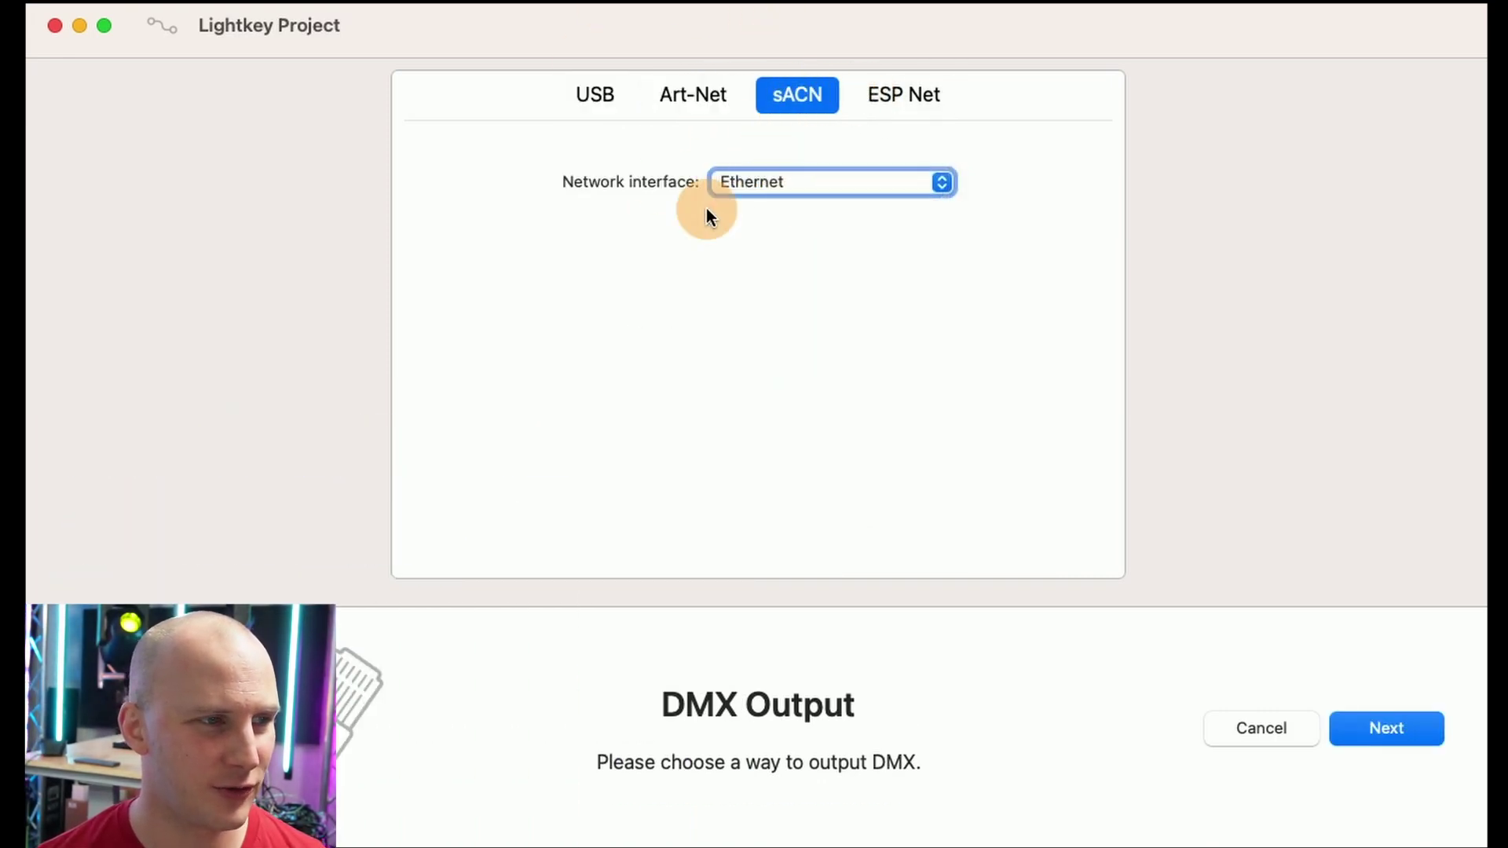
Continue to Fixture Patching and search the fixture library for 'gamma'
{"action": "left_click", "coordinate": [1368, 731]}
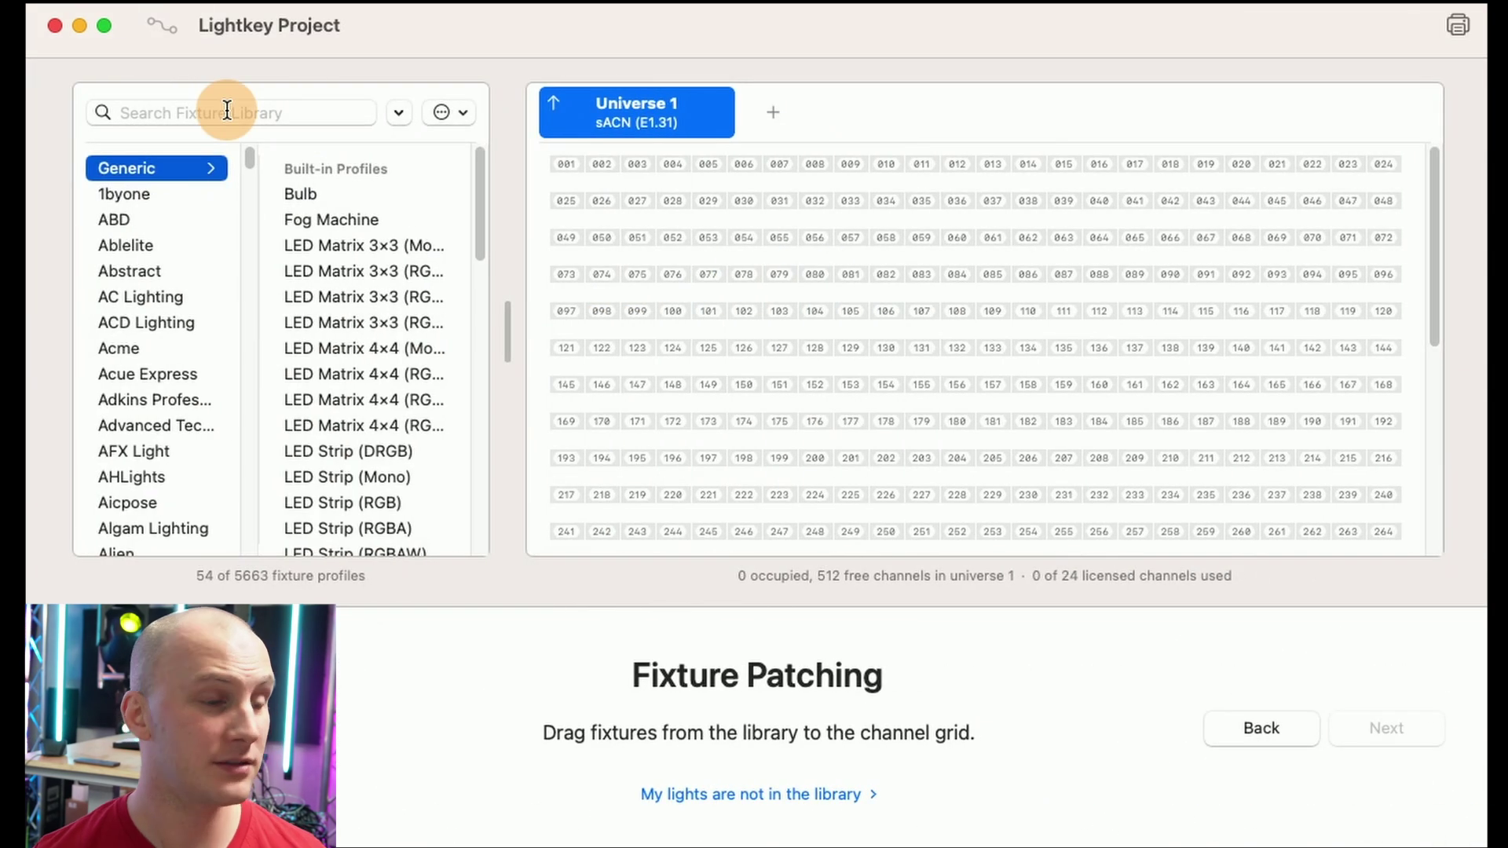
{"action": "left_click", "coordinate": [126, 115]}
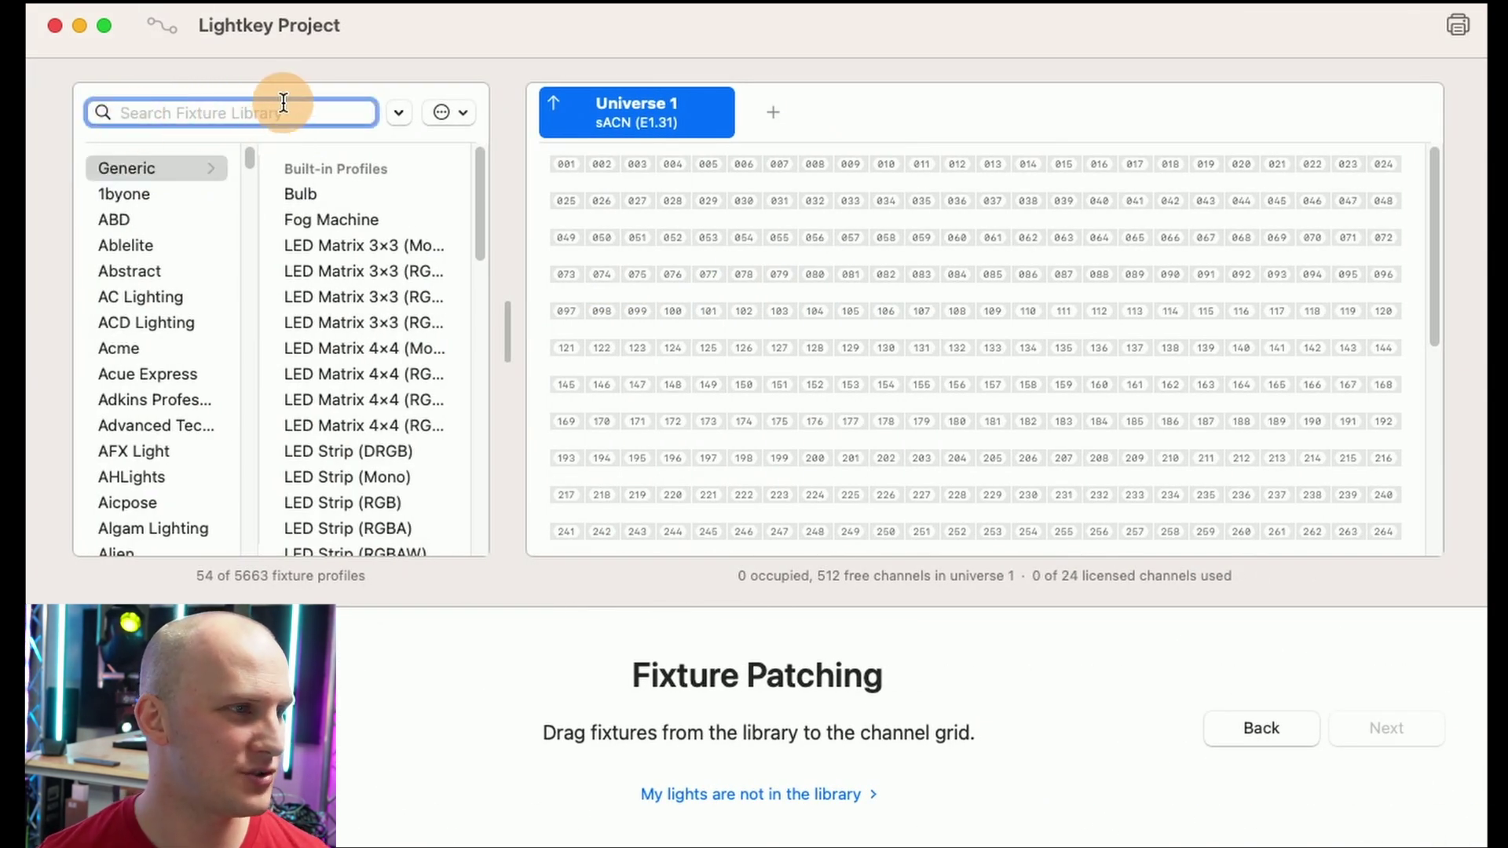
{"action": "type", "text": "gamm"}
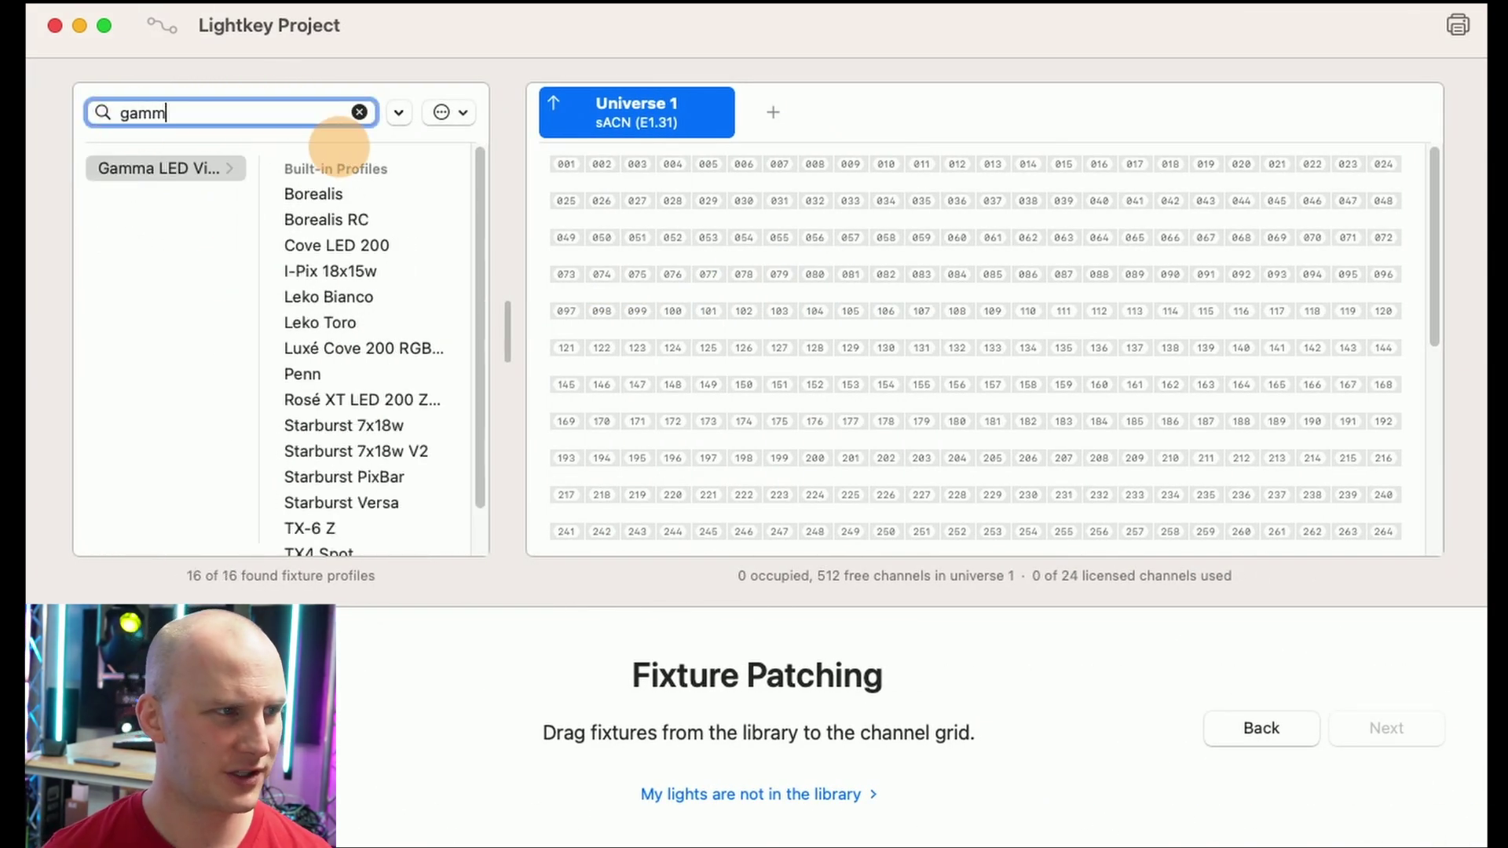
{"action": "type", "text": "a"}
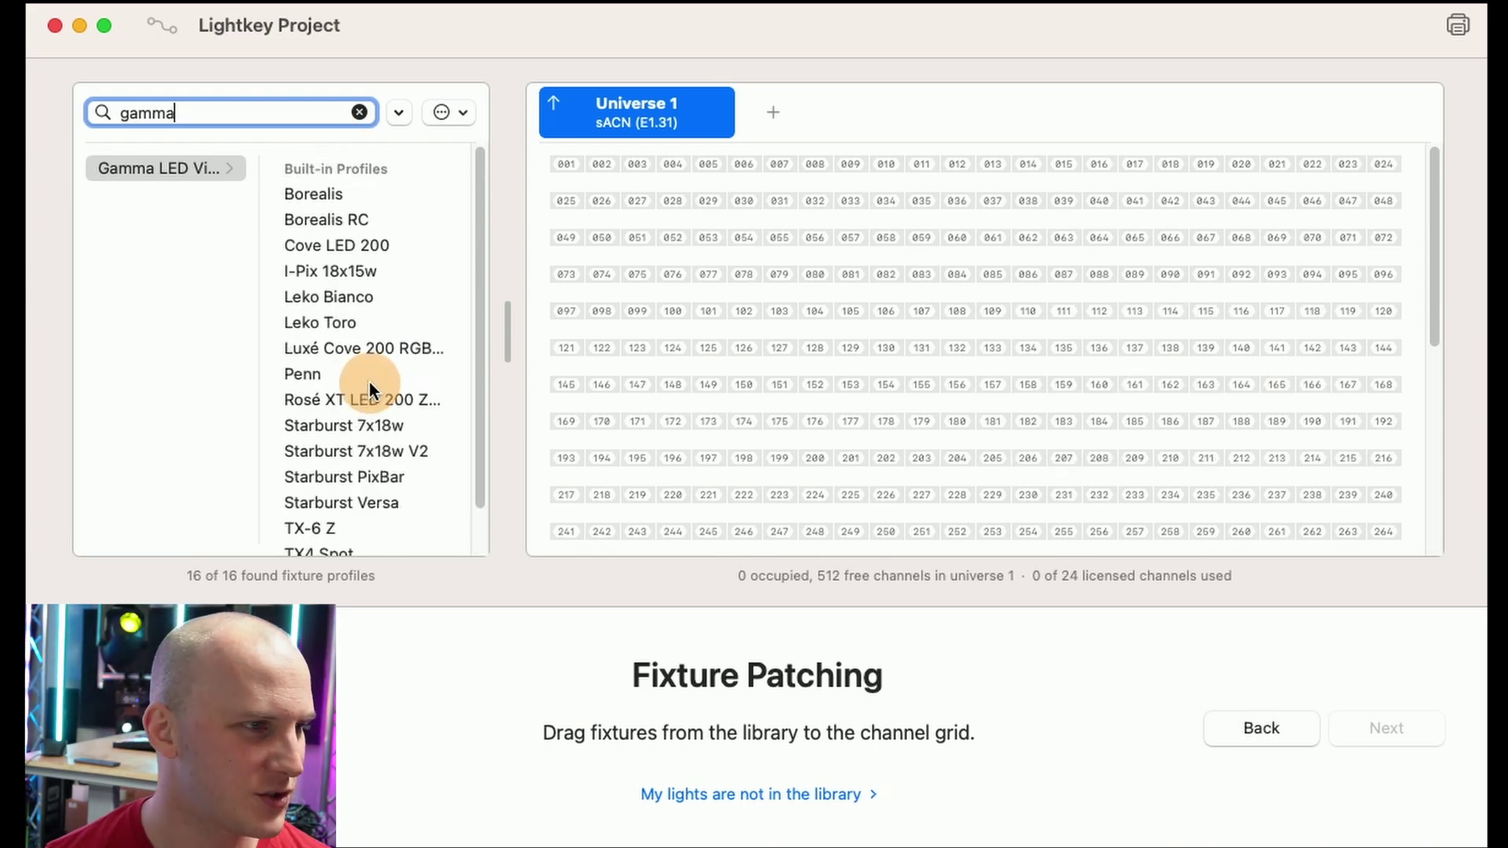
Patch six Gamma Borealis moving heads starting at channel 001, dismissing the licence warning
{"action": "left_click_drag", "start_coordinate": [311, 192], "coordinate": [573, 161]}
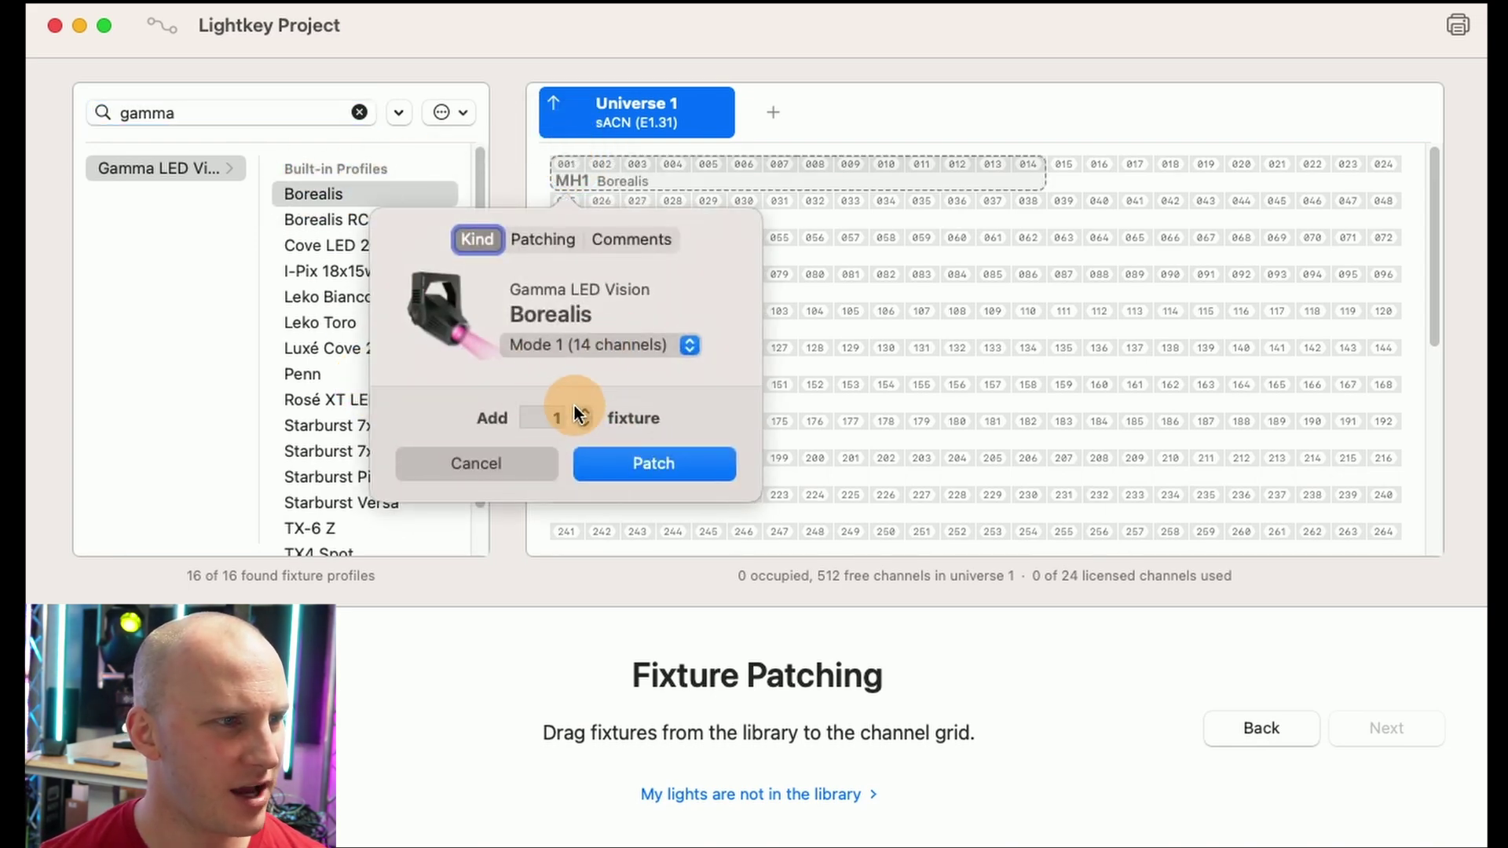
{"action": "left_click", "coordinate": [581, 412]}
{"action": "left_click", "coordinate": [581, 412]}
{"action": "left_click", "coordinate": [581, 412]}
{"action": "left_click", "coordinate": [581, 411]}
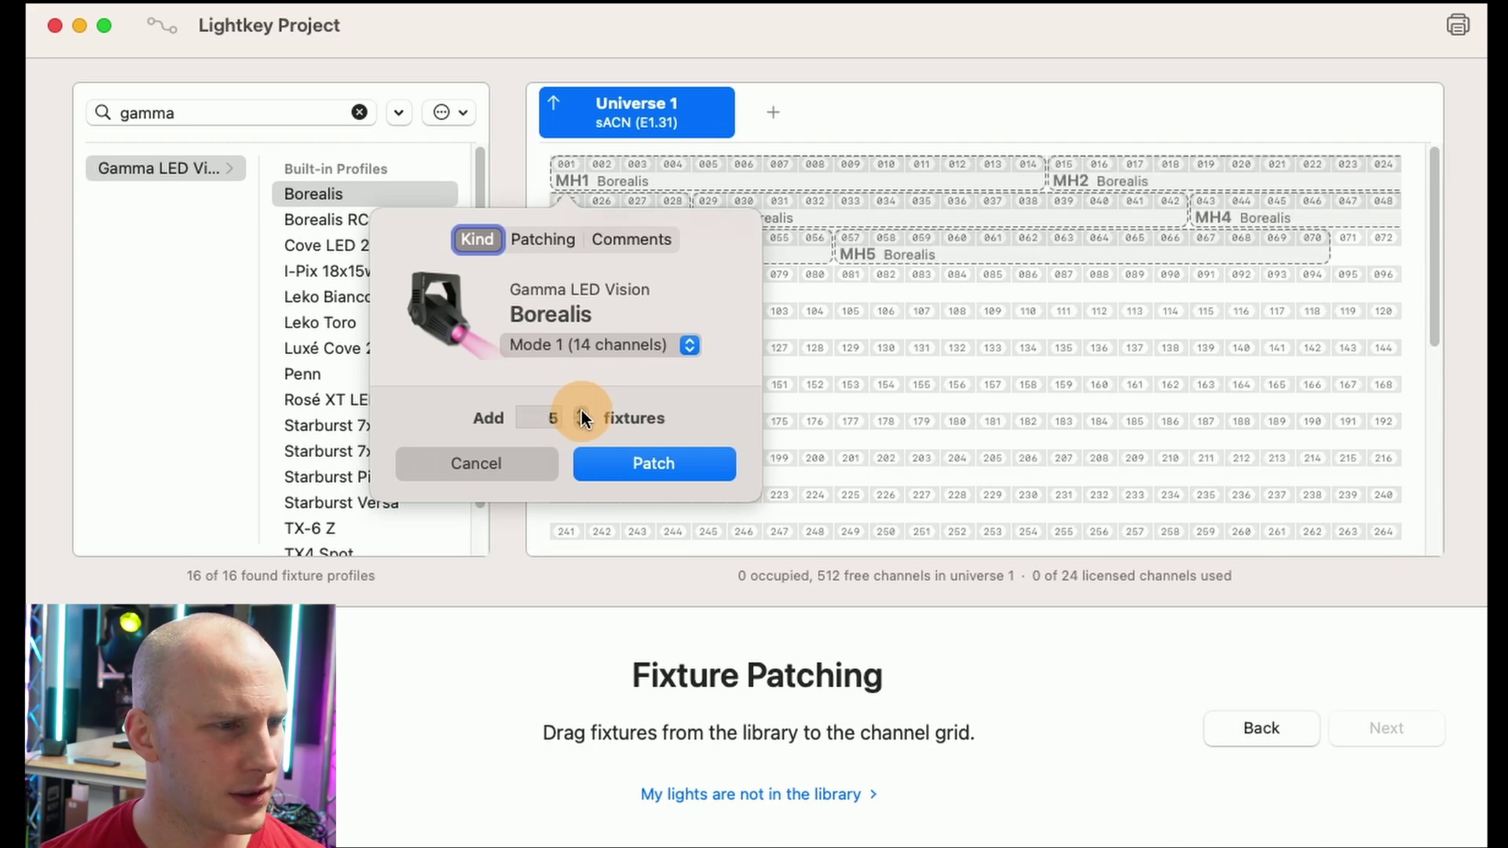
{"action": "left_click", "coordinate": [581, 412]}
{"action": "left_click", "coordinate": [644, 464]}
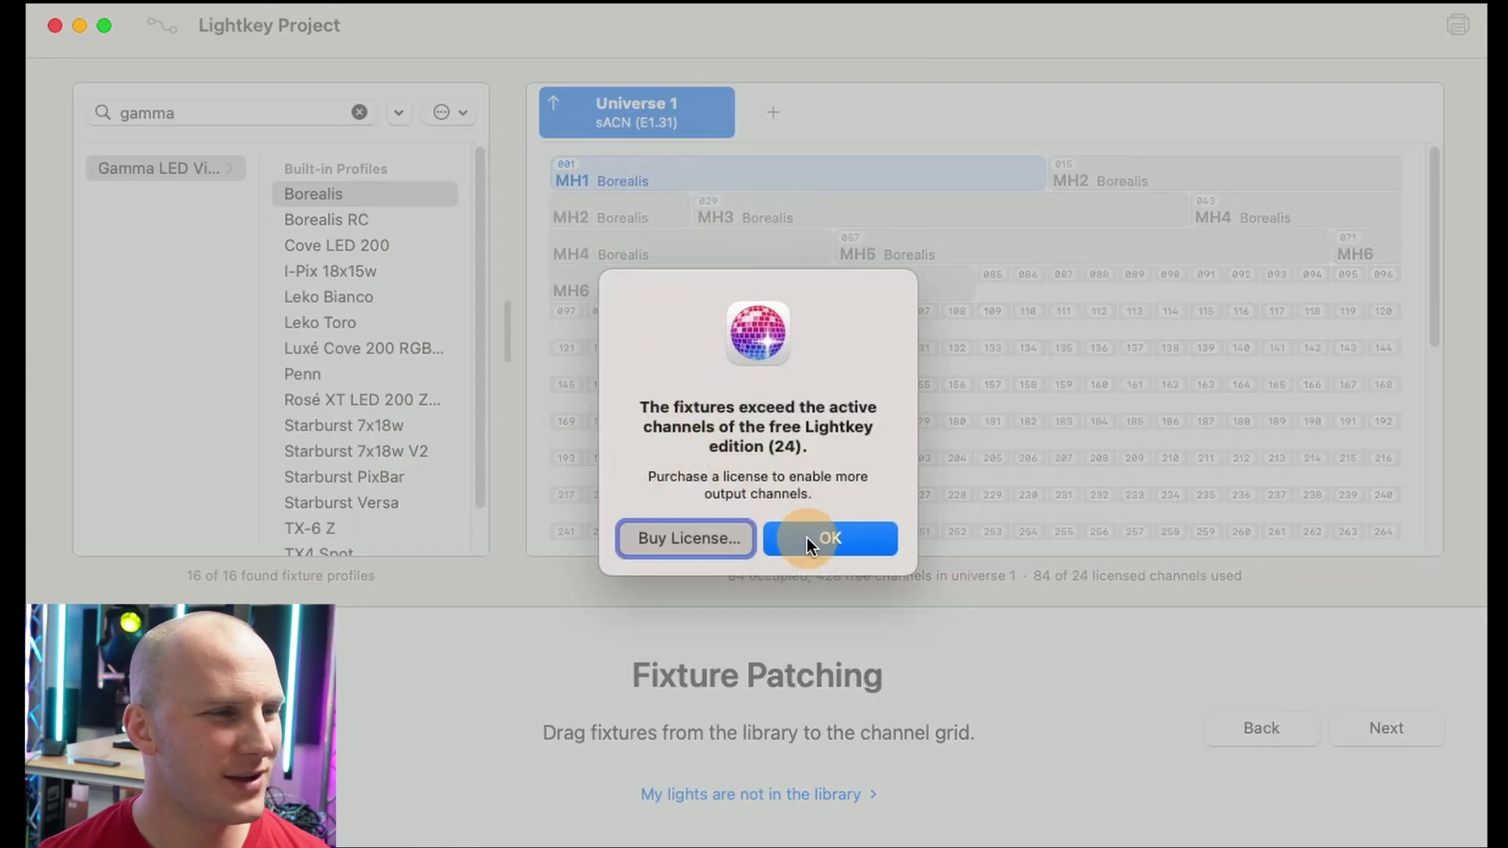
{"action": "left_click", "coordinate": [808, 538]}
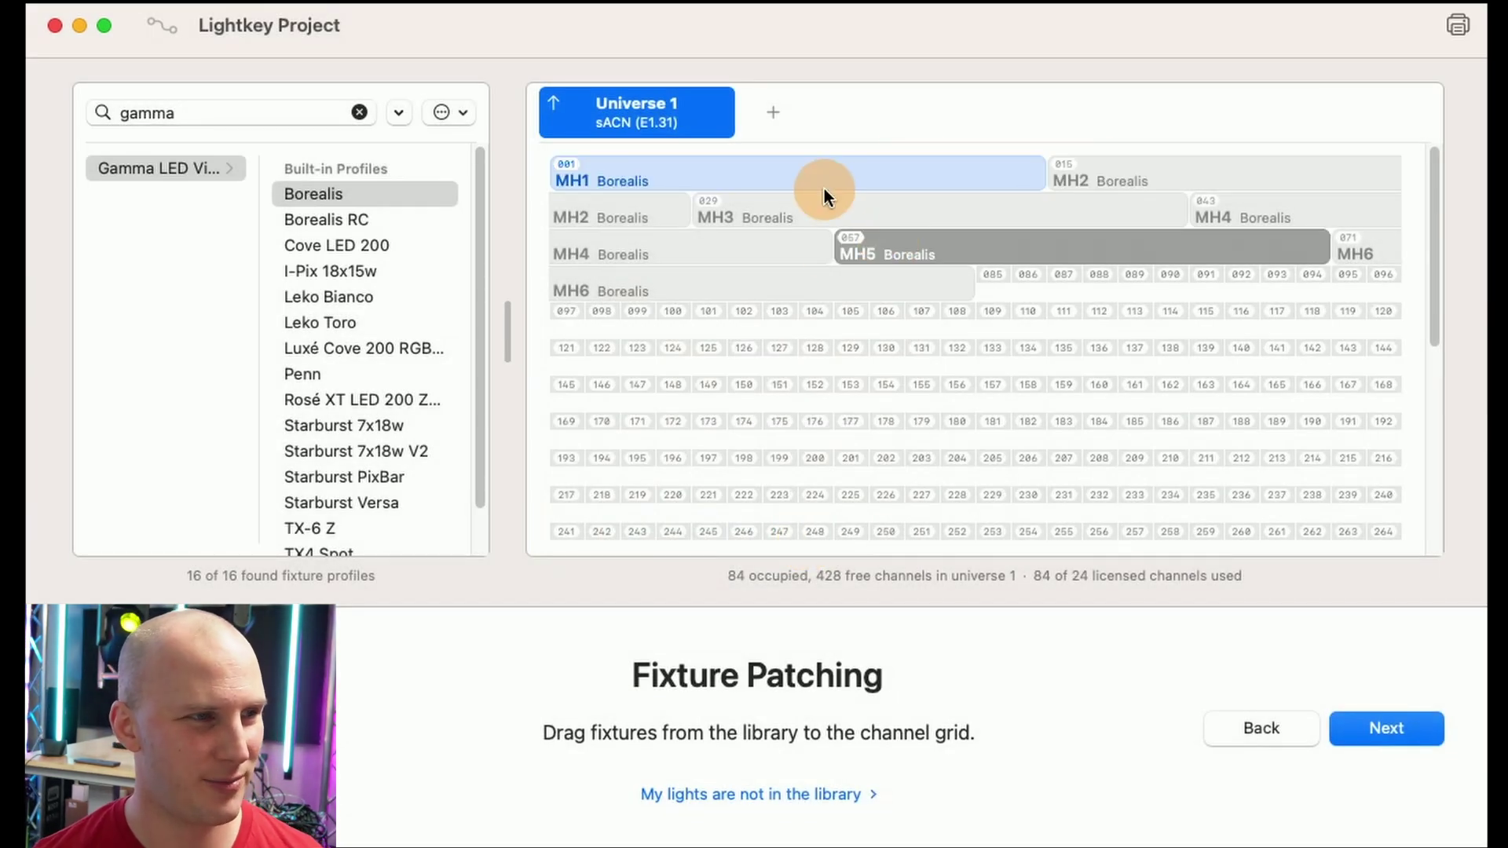
{"action": "left_click", "coordinate": [878, 174]}
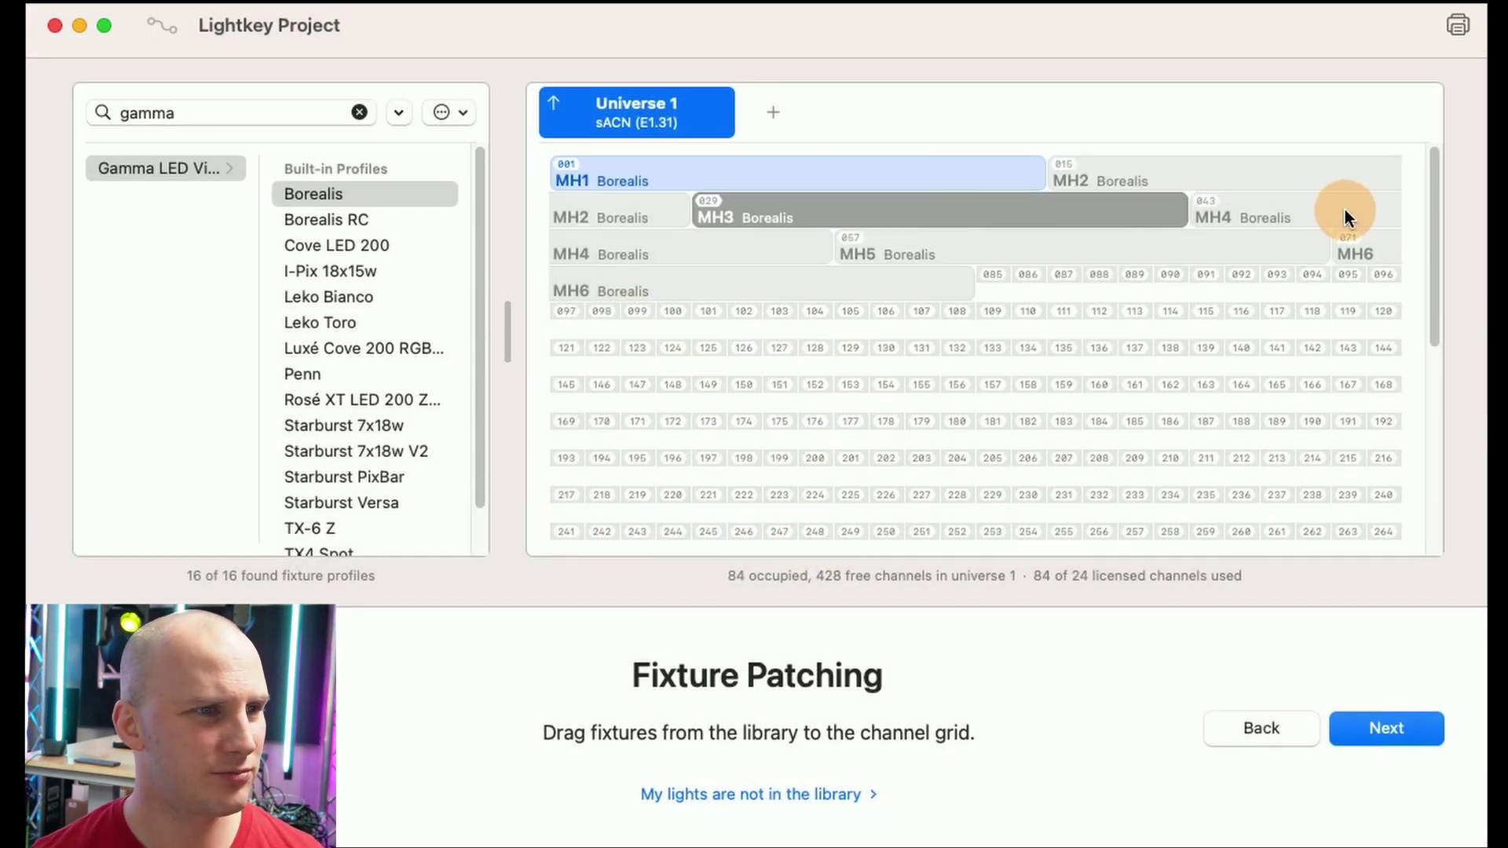
Patch ten Penn fixtures starting at channel 085
{"action": "left_click", "coordinate": [336, 377]}
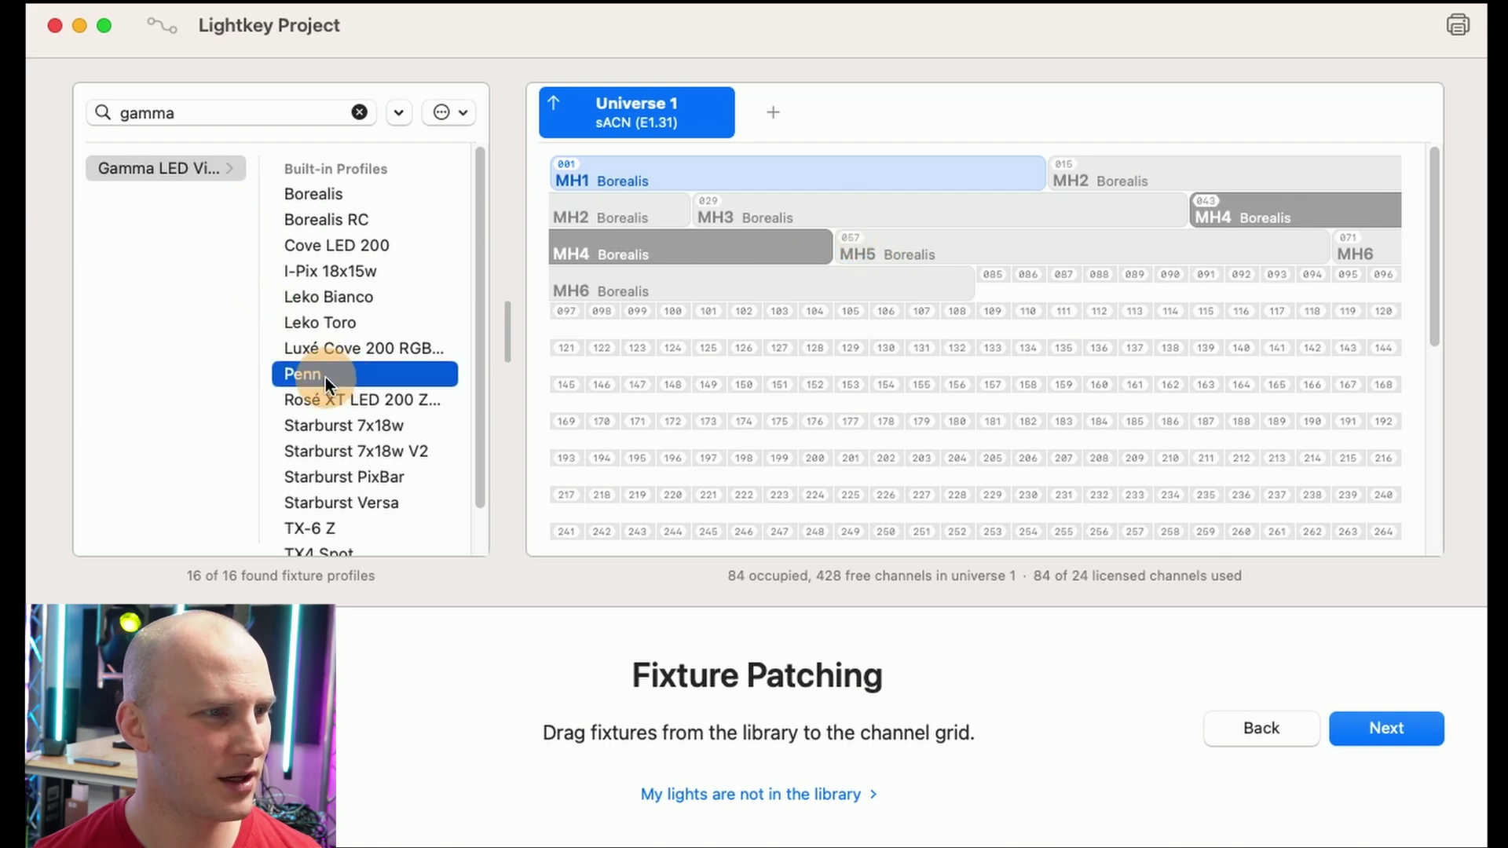
{"action": "left_click_drag", "start_coordinate": [325, 377], "coordinate": [996, 287]}
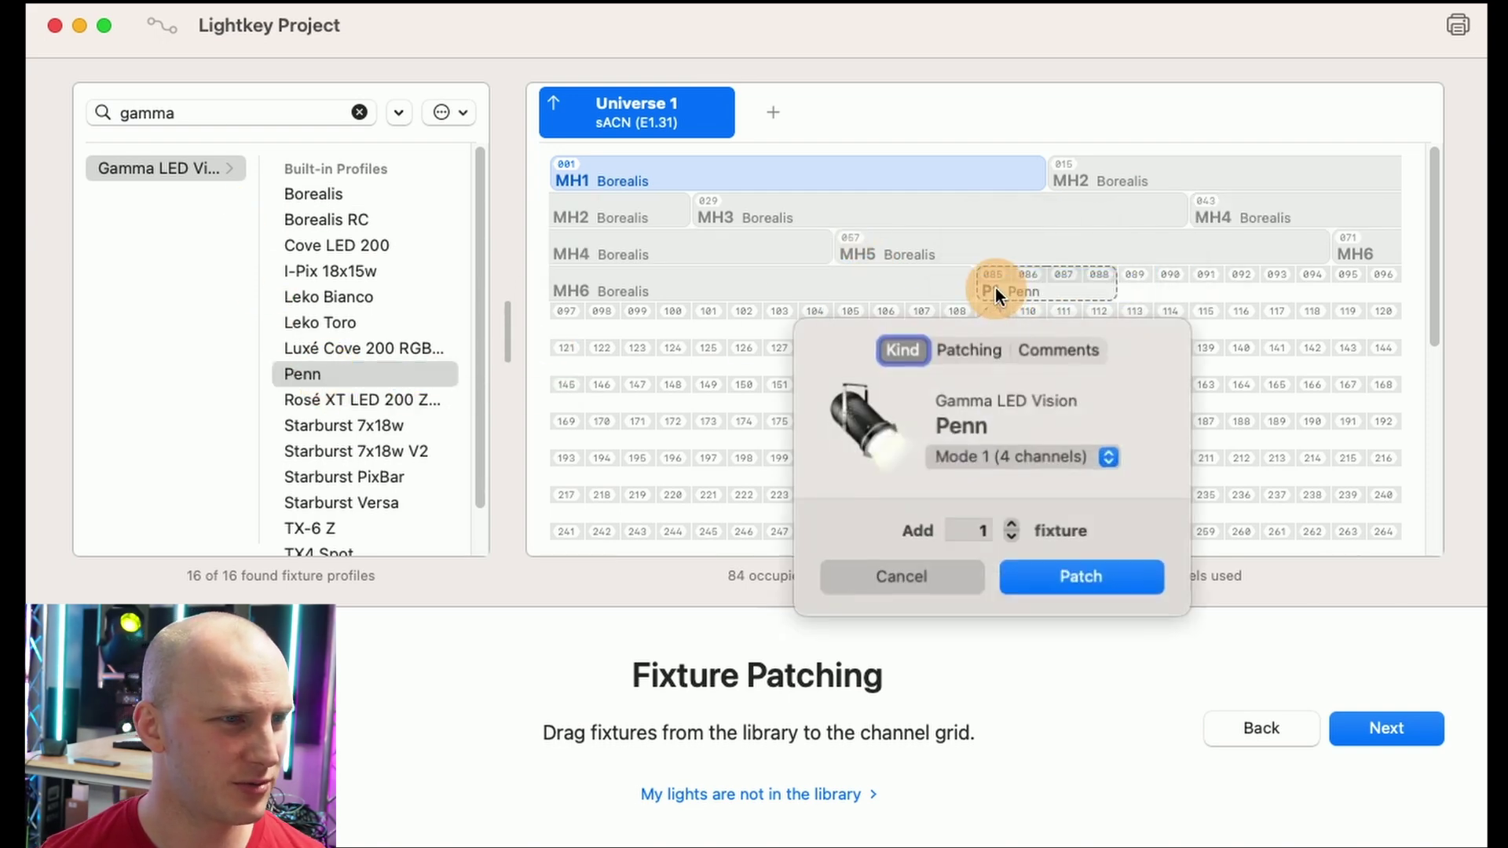
{"action": "left_click", "coordinate": [1020, 520]}
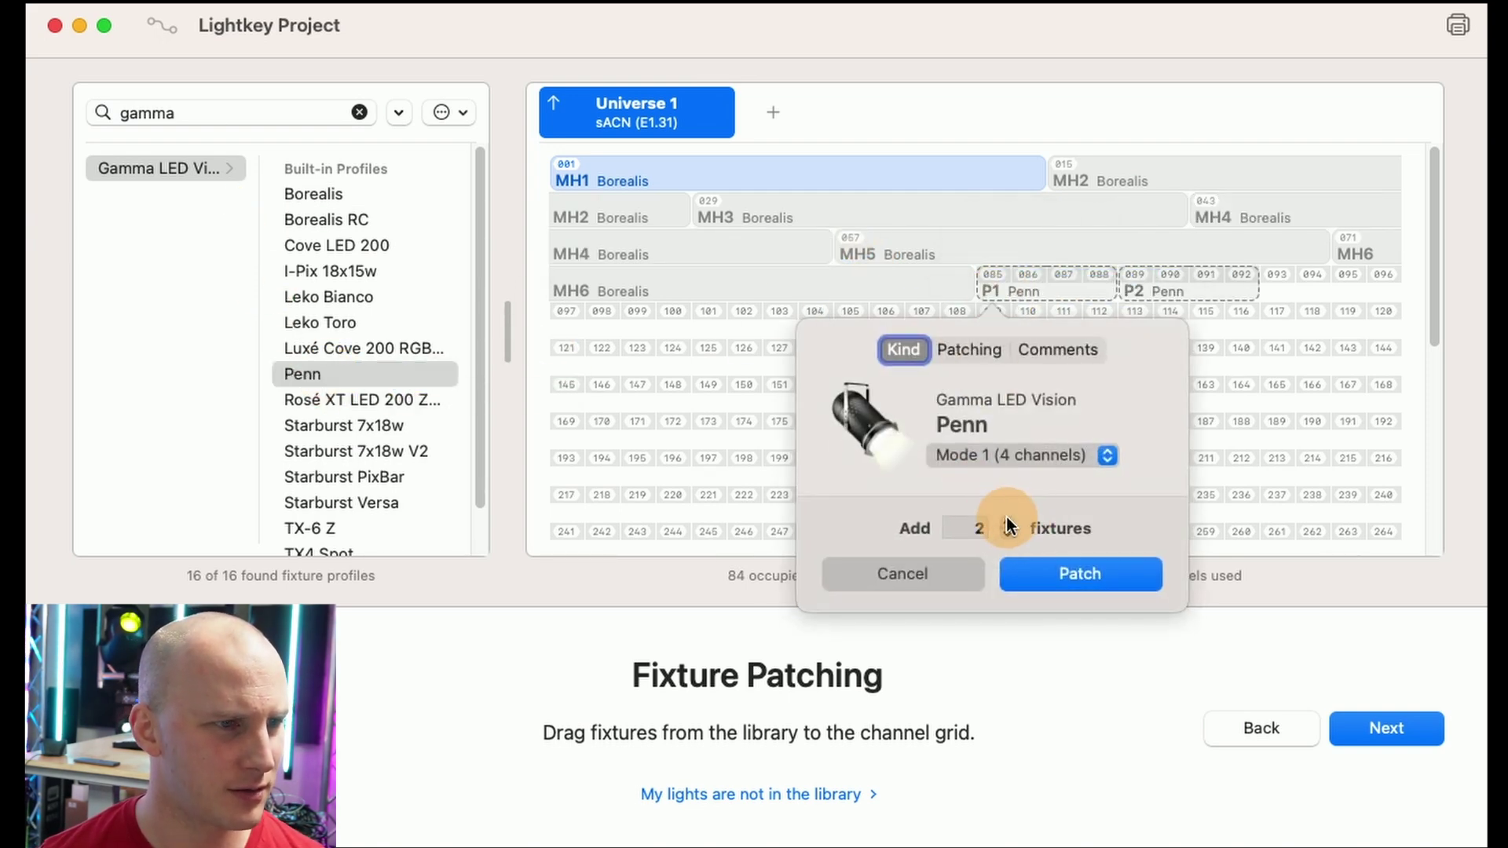
{"action": "left_click_drag", "start_coordinate": [1006, 518], "coordinate": [1006, 519]}
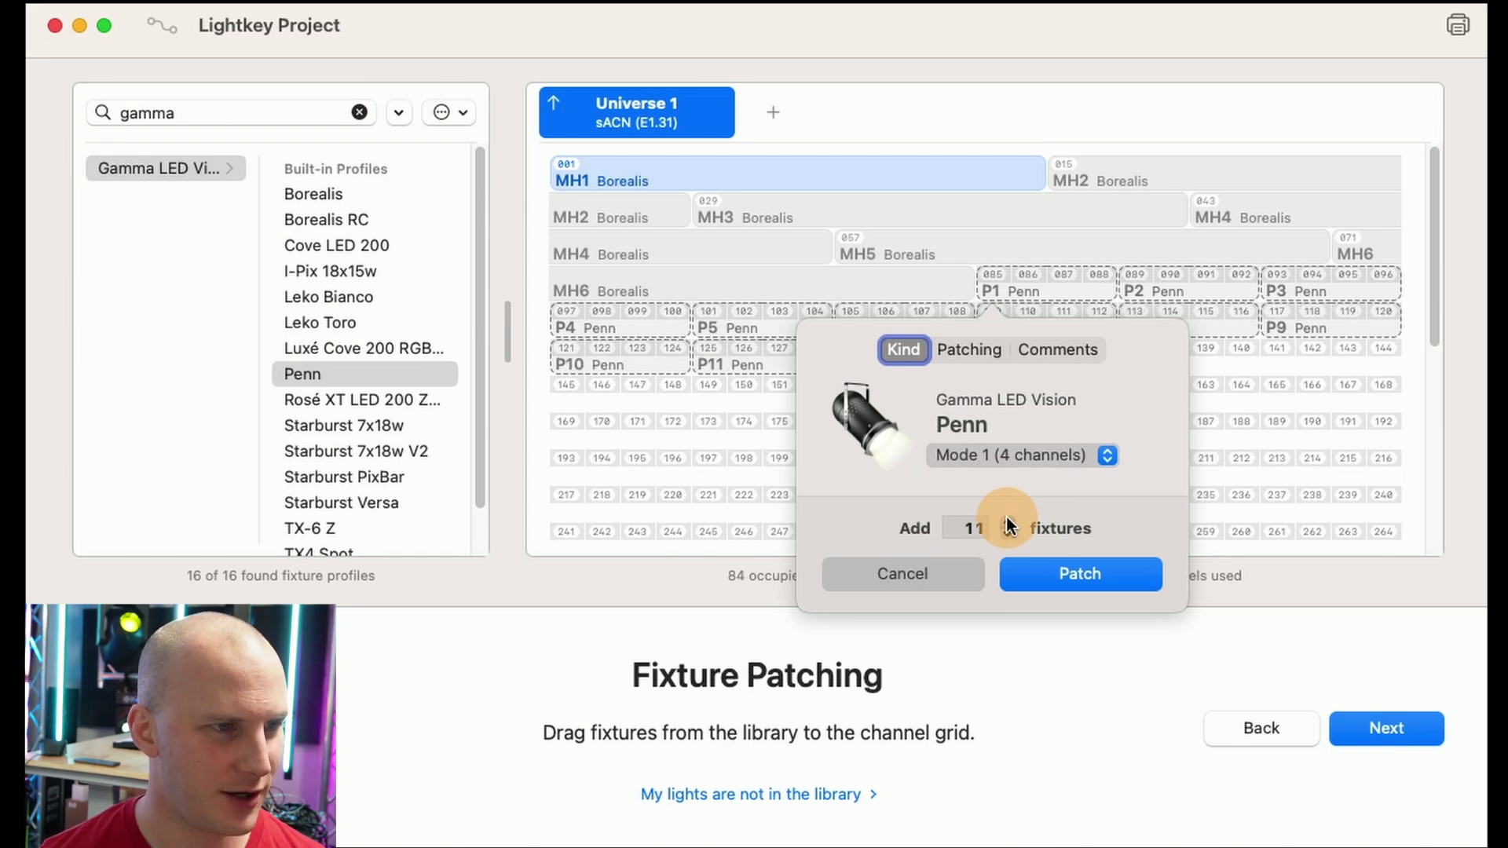
{"action": "left_click", "coordinate": [1006, 537]}
{"action": "left_click", "coordinate": [1030, 559]}
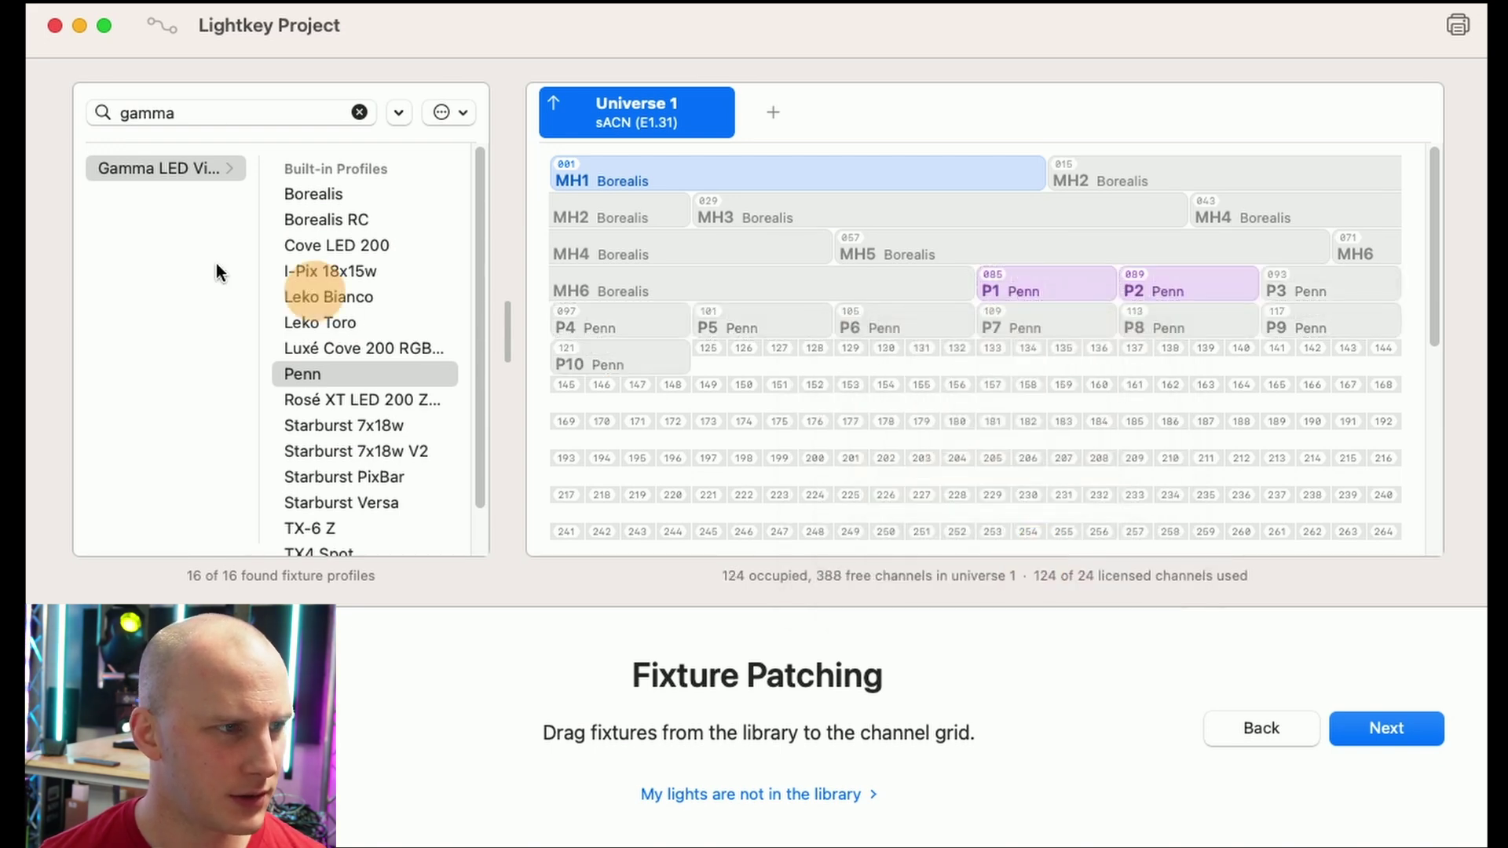
Patch six Starburst 7x18w fixtures at channel 125 and advance to Build Your Preview
{"action": "left_click_drag", "start_coordinate": [358, 416], "coordinate": [713, 352]}
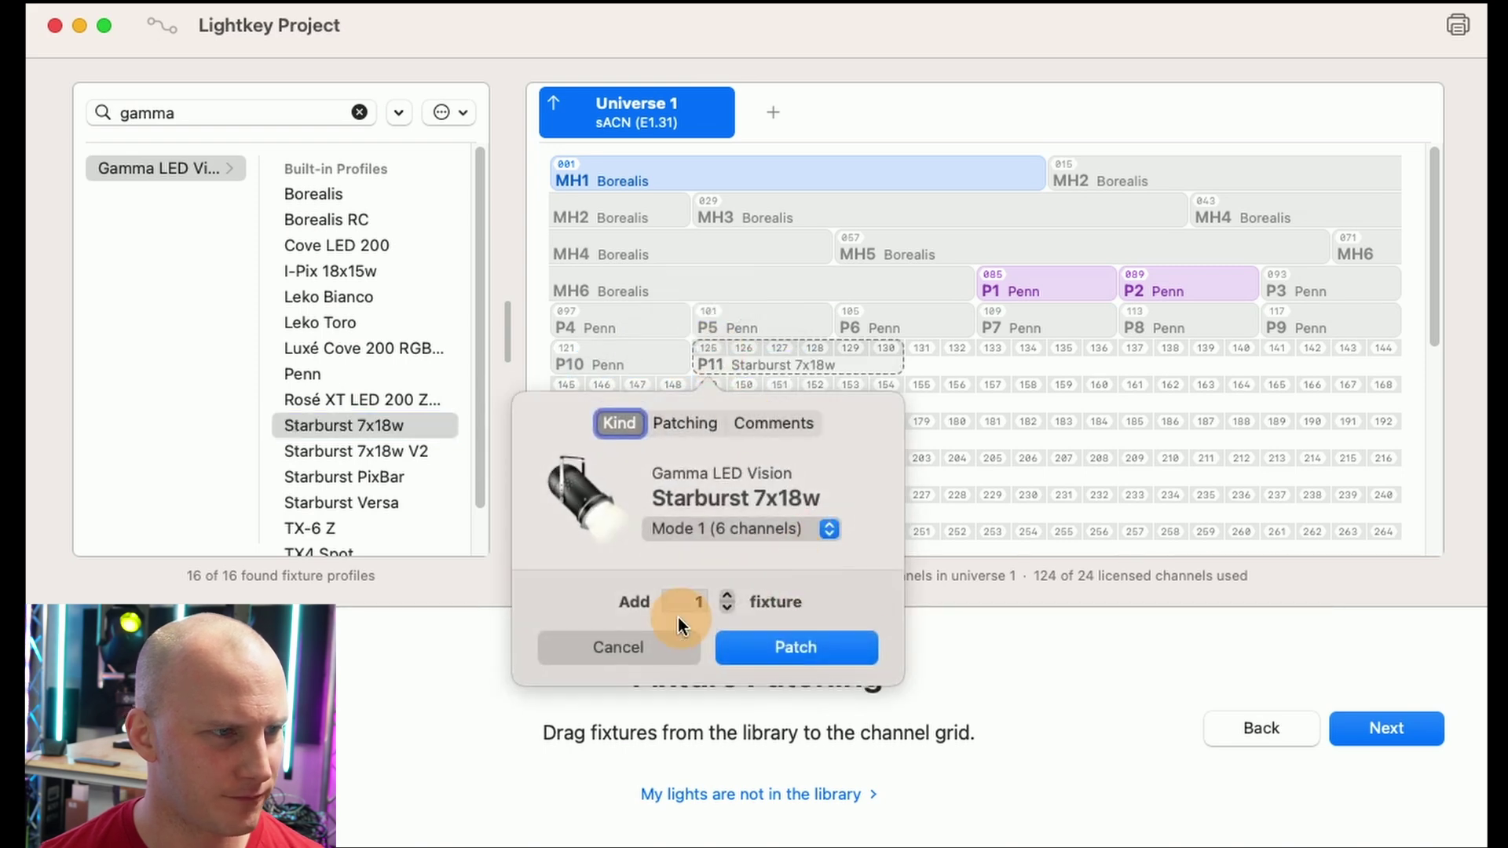
{"action": "left_click", "coordinate": [727, 592]}
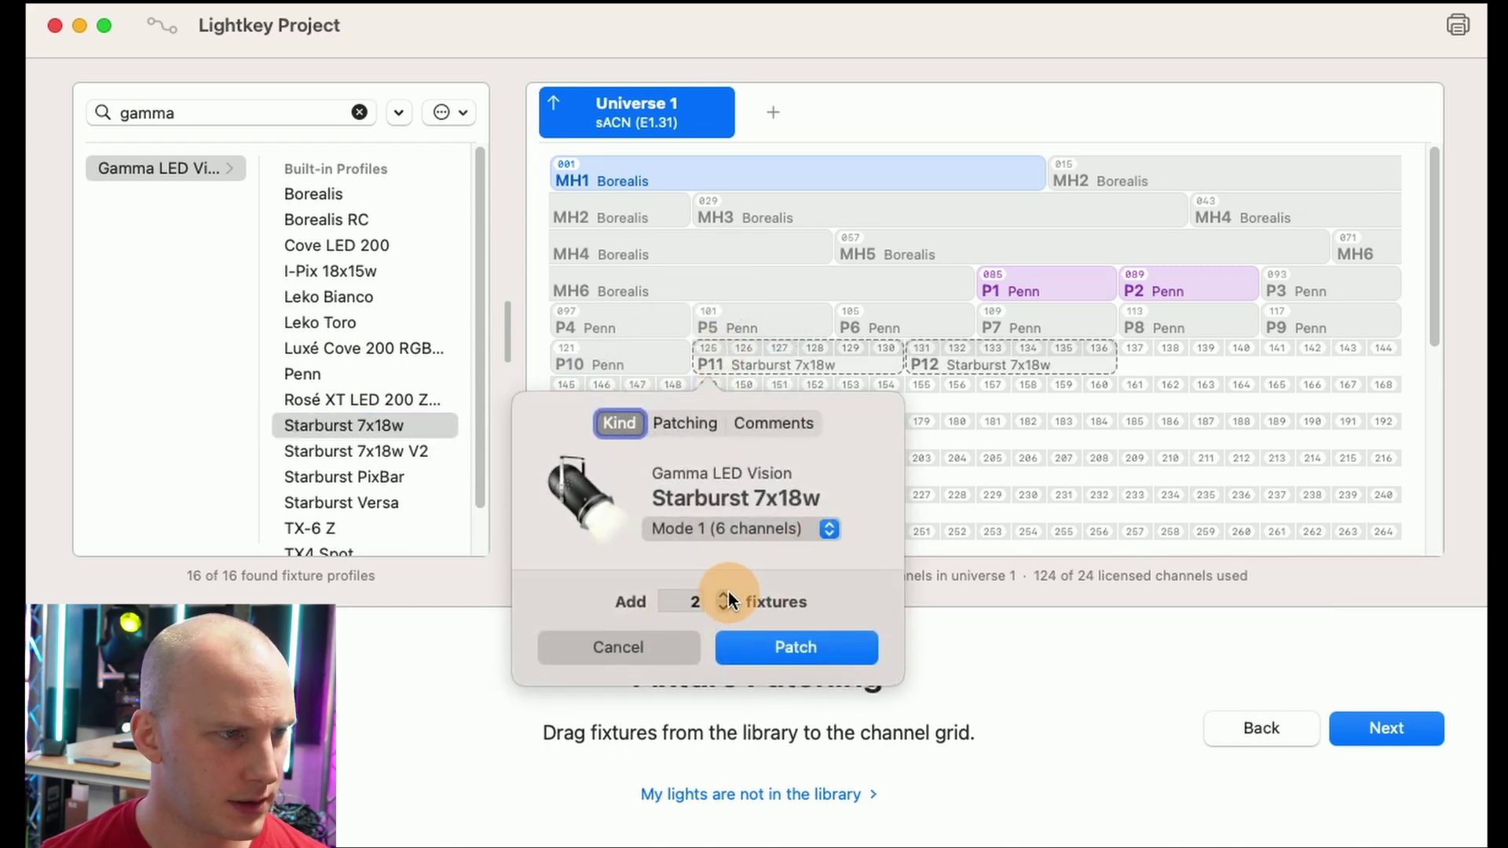
{"action": "left_click", "coordinate": [728, 592]}
{"action": "left_click", "coordinate": [728, 592]}
{"action": "left_click", "coordinate": [728, 593]}
{"action": "left_click", "coordinate": [728, 590]}
{"action": "left_click", "coordinate": [792, 657]}
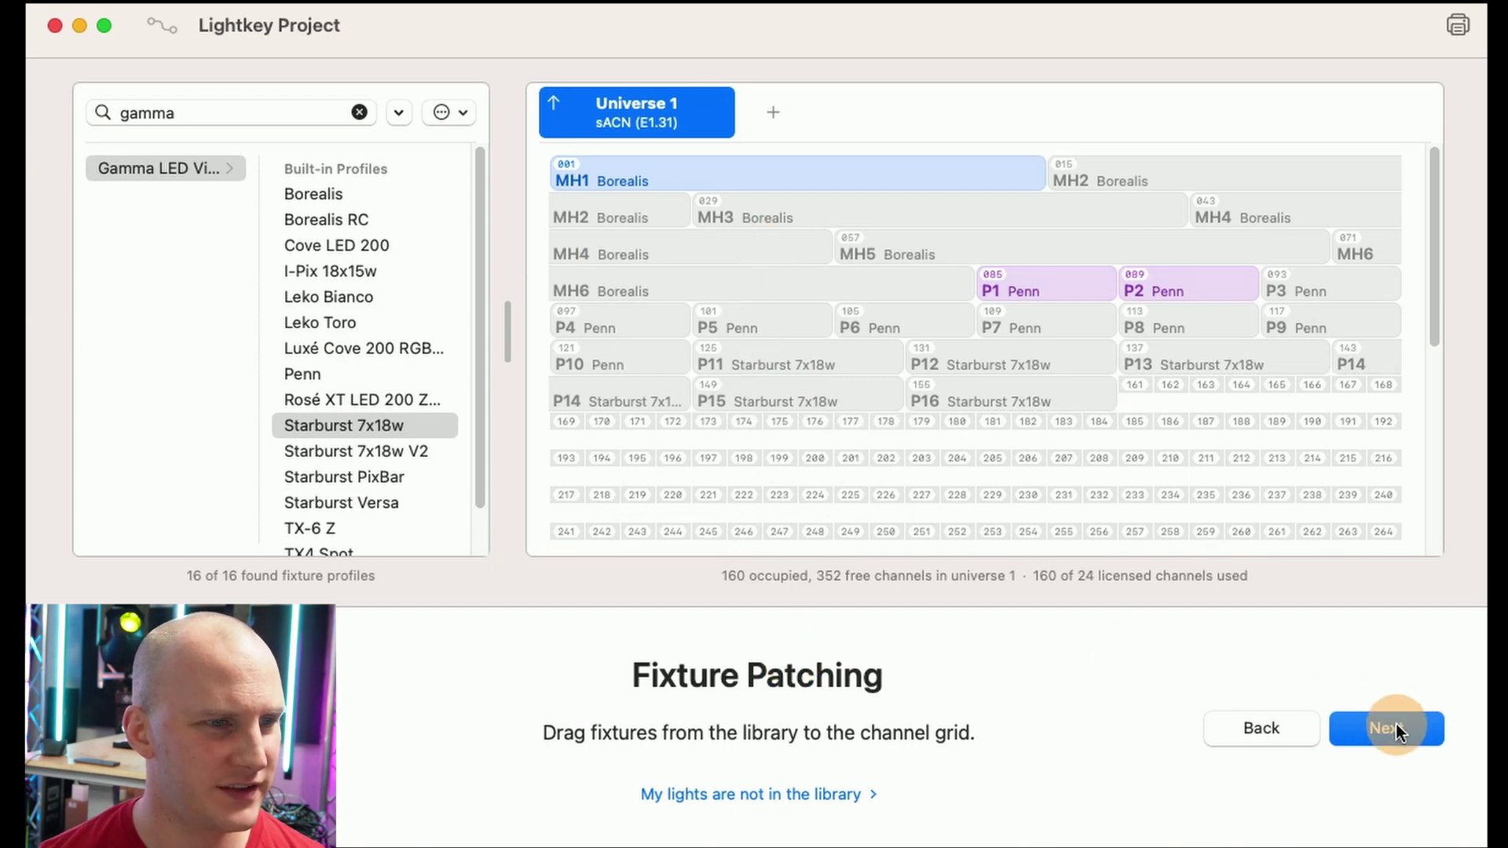
{"action": "left_click", "coordinate": [1397, 724]}
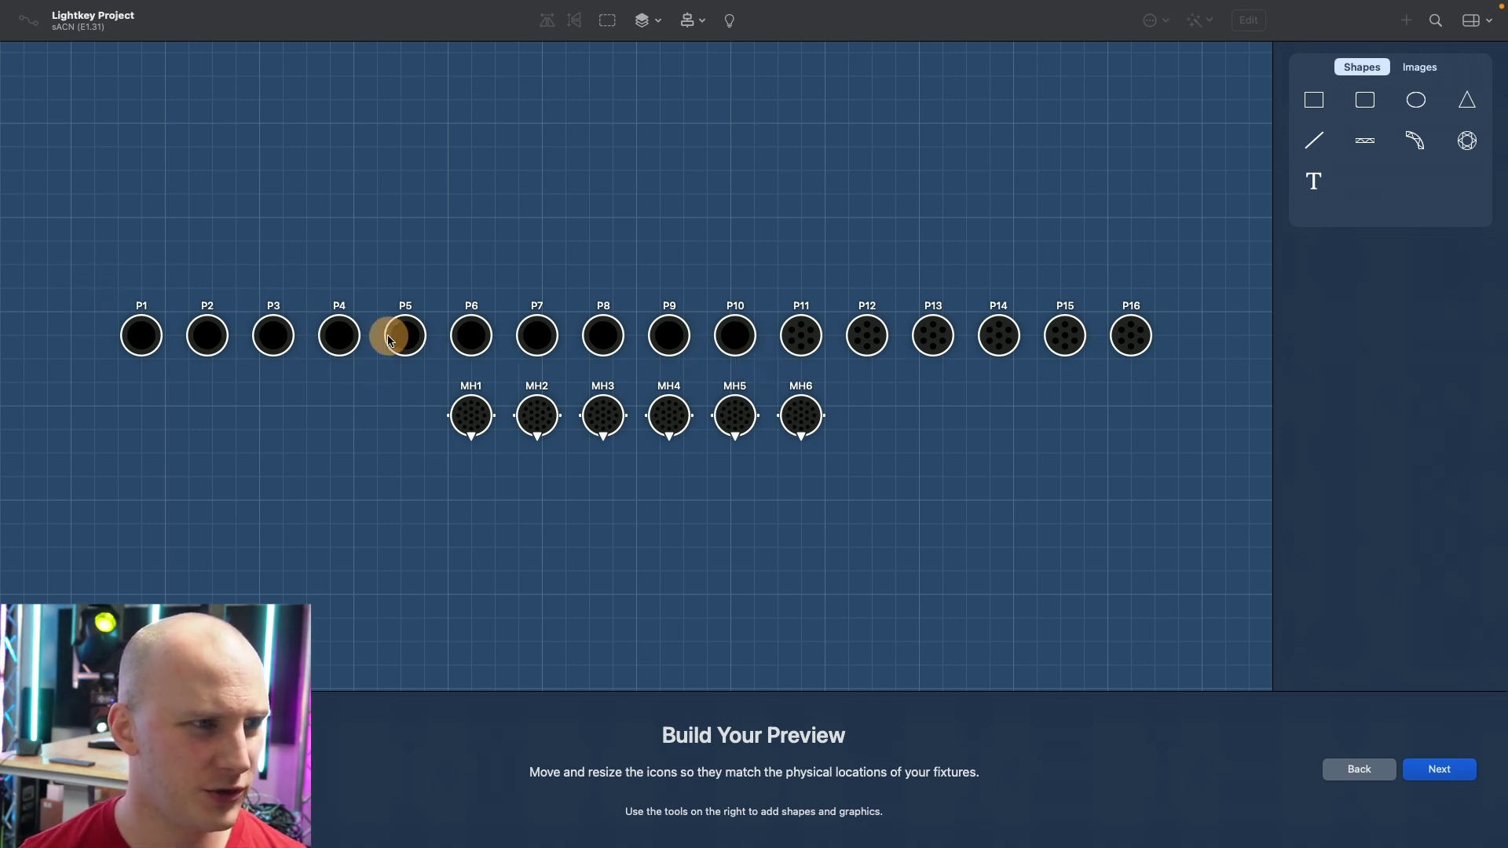
Select Penn fixtures P1–P10 and move them down into a bottom row
{"action": "left_click", "coordinate": [585, 330]}
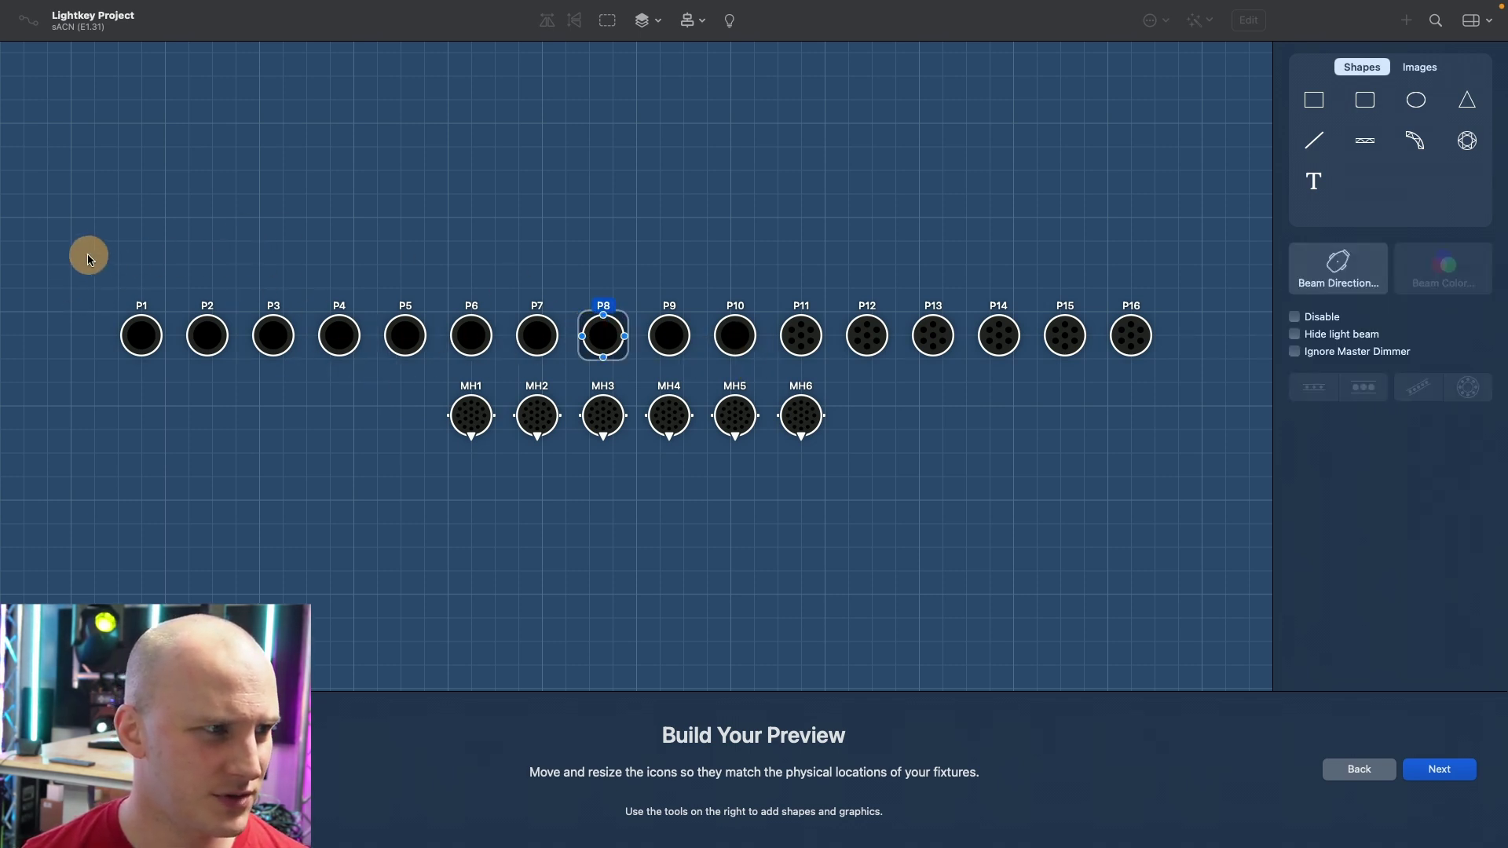
{"action": "left_click", "coordinate": [134, 327]}
{"action": "left_click", "coordinate": [340, 337], "text": "shift"}
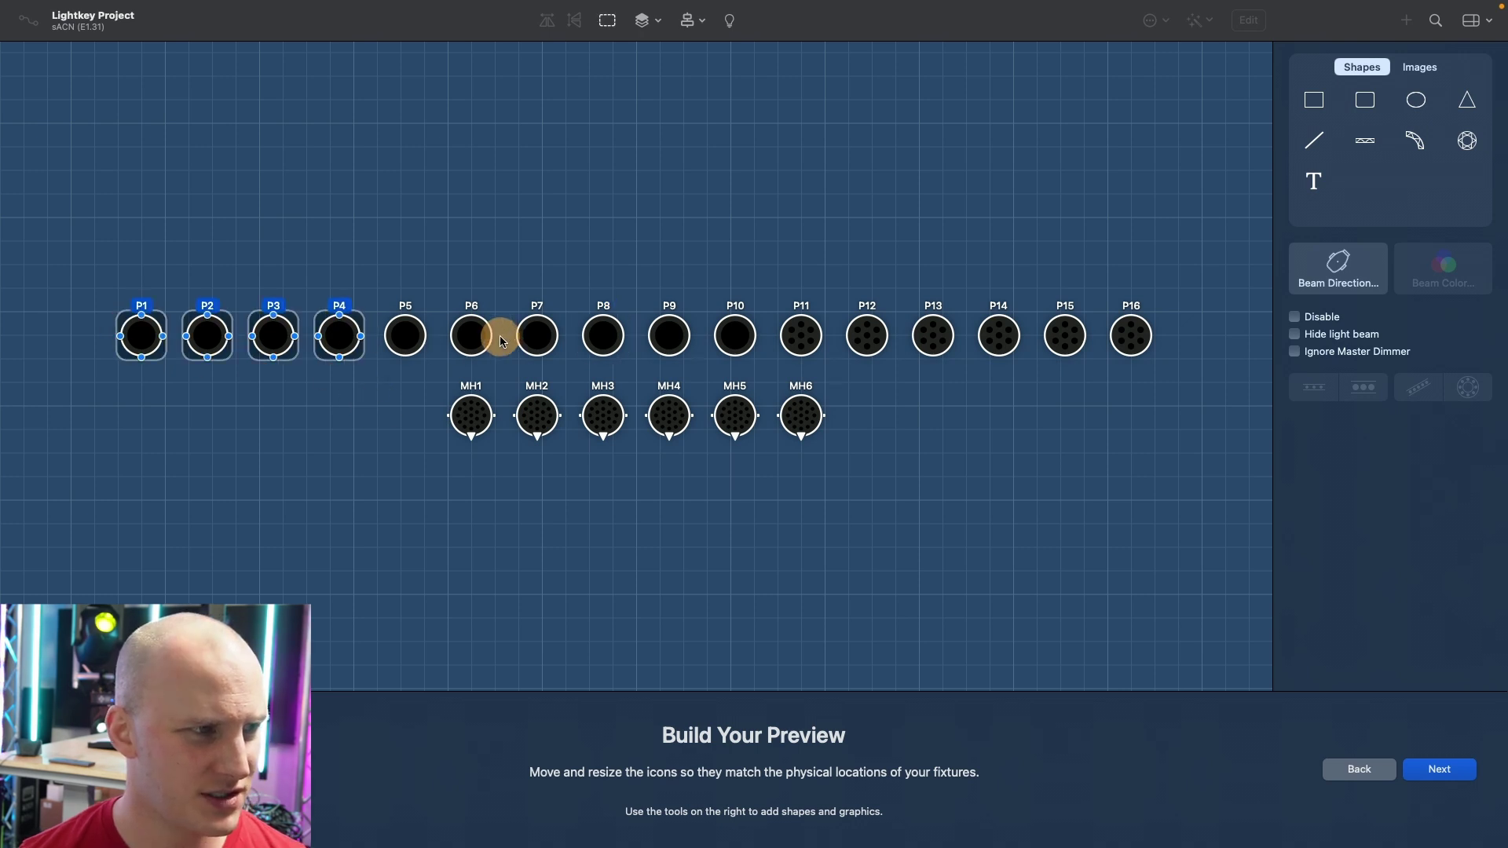
{"action": "left_click", "coordinate": [470, 336], "text": "shift"}
{"action": "left_click", "coordinate": [405, 336], "text": "shift"}
{"action": "left_click", "coordinate": [538, 336], "text": "shift"}
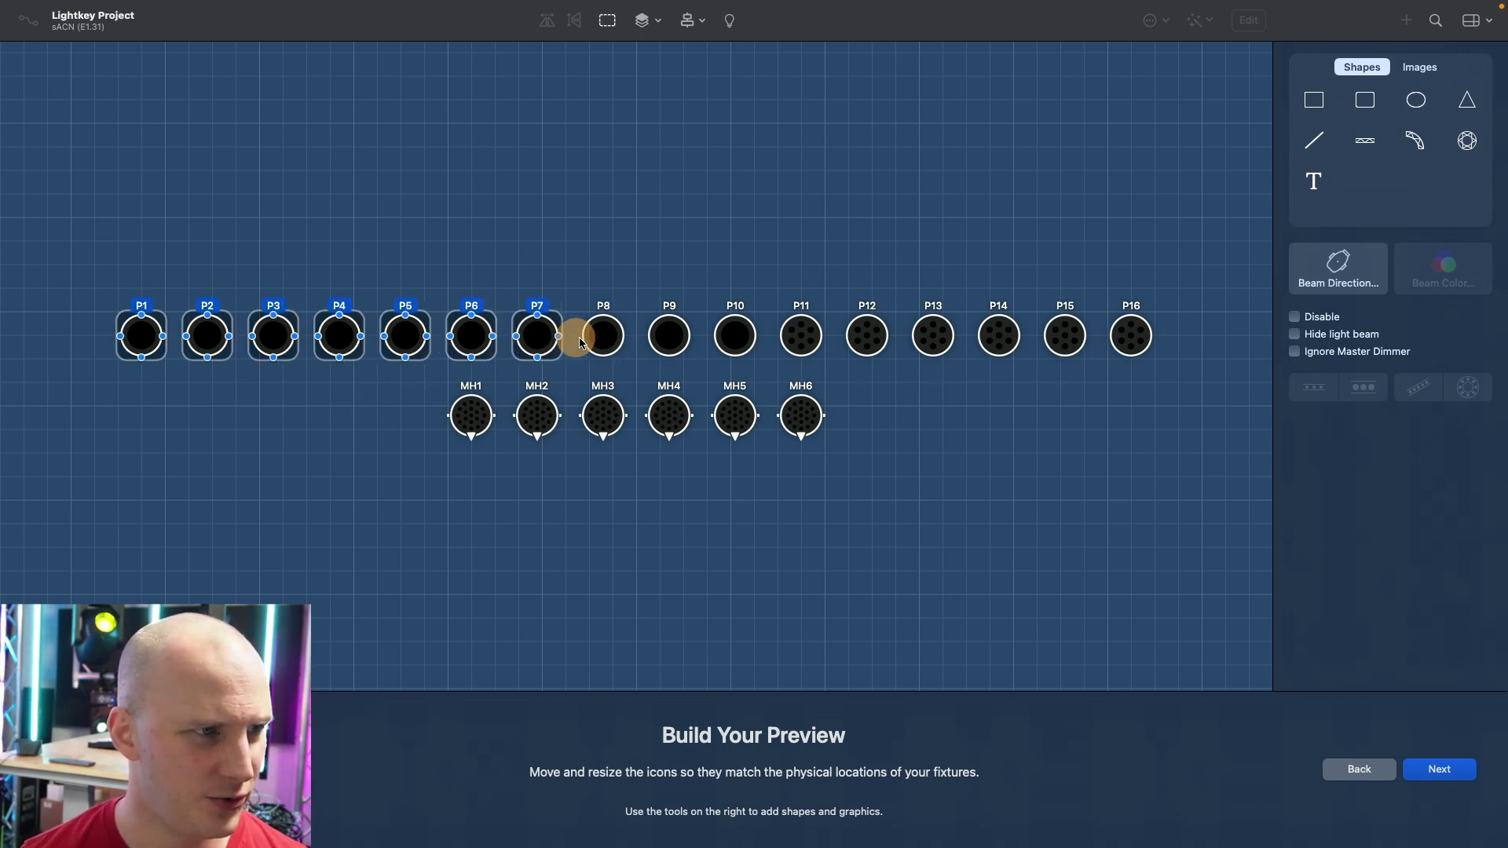
{"action": "left_click", "coordinate": [603, 337], "text": "shift"}
{"action": "left_click", "coordinate": [669, 338], "text": "shift"}
{"action": "left_click", "coordinate": [734, 340], "text": "shift"}
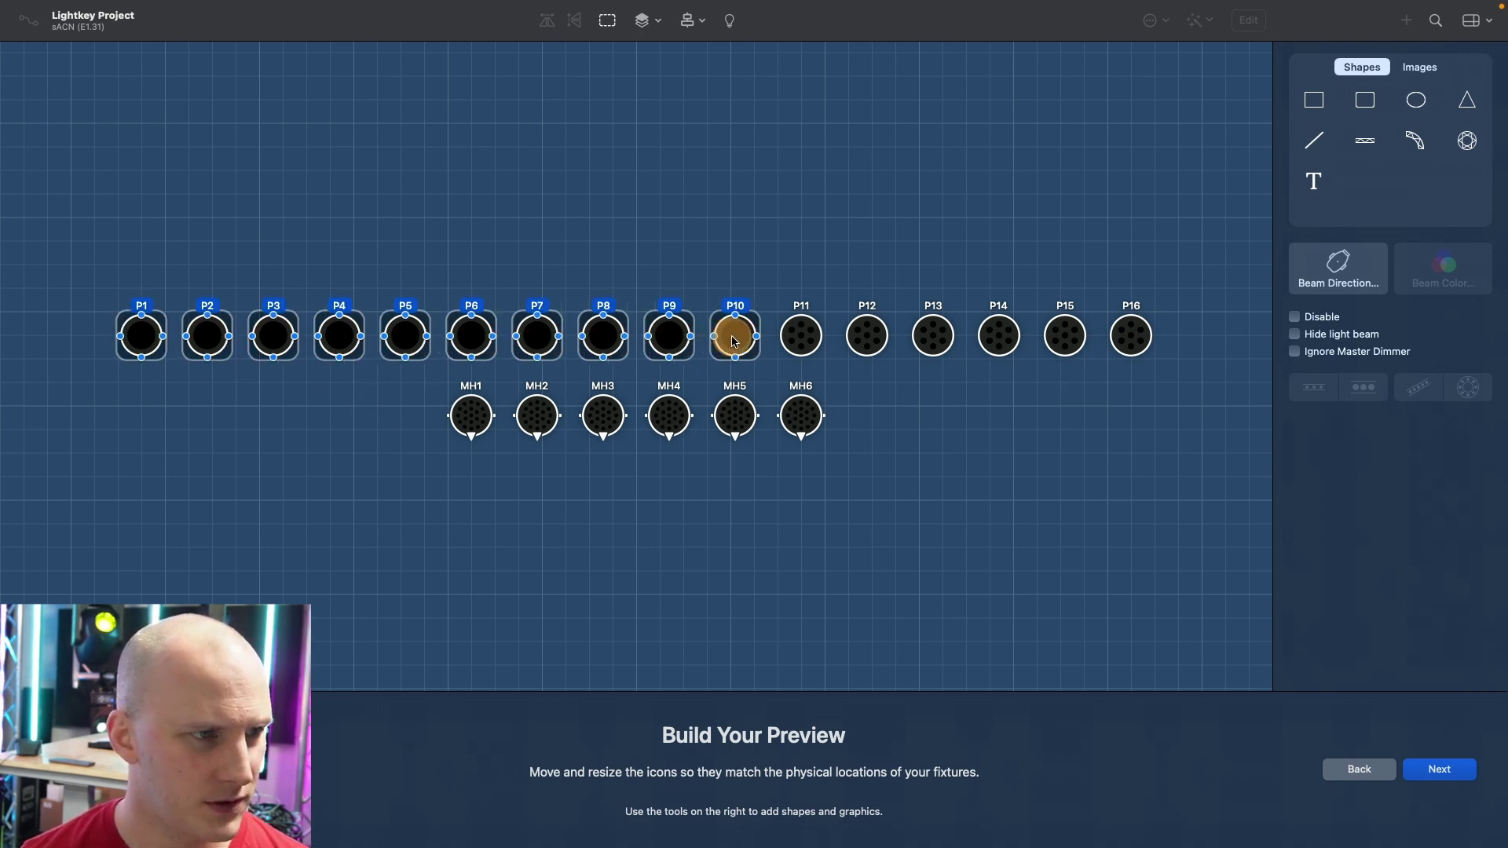
{"action": "left_click_drag", "start_coordinate": [734, 340], "coordinate": [951, 617]}
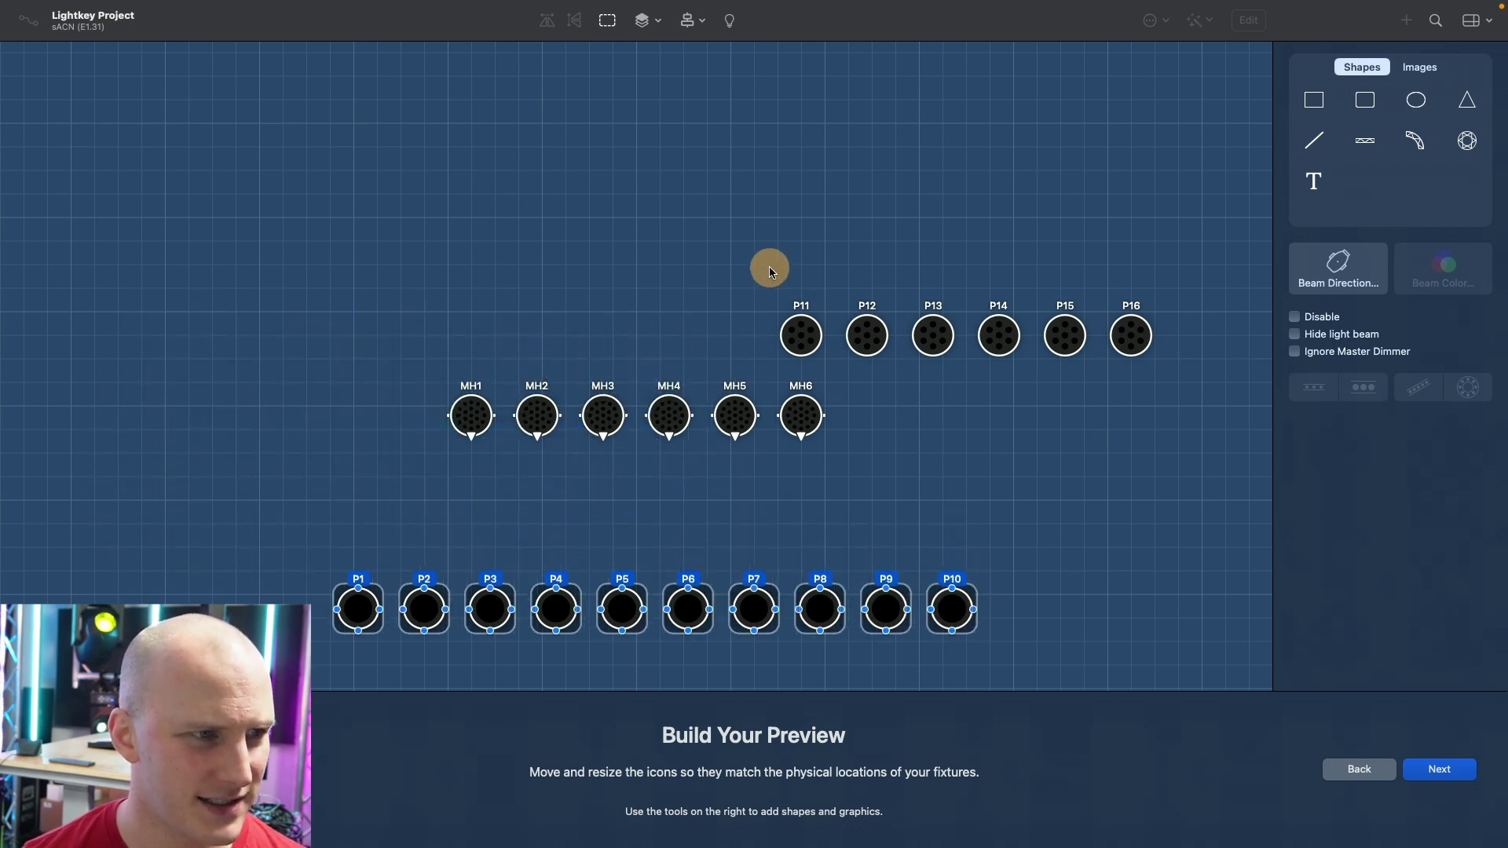
Select Starbursts P11–P16 and move them into a top row above MH1–MH6
{"action": "left_click", "coordinate": [810, 342], "text": "shift"}
{"action": "left_click", "coordinate": [864, 336], "text": "shift"}
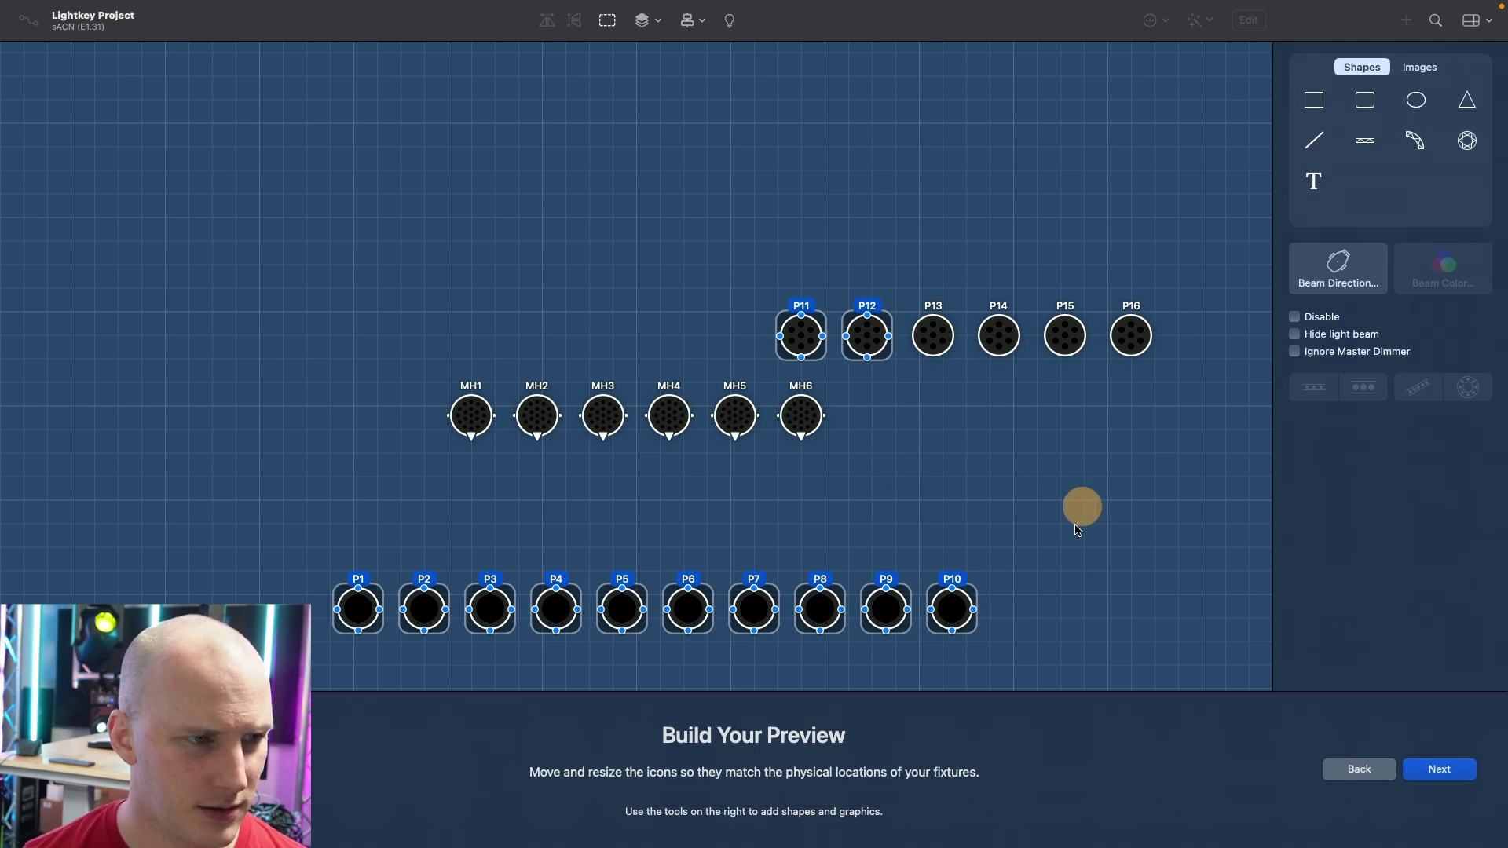
{"action": "left_click", "coordinate": [901, 629]}
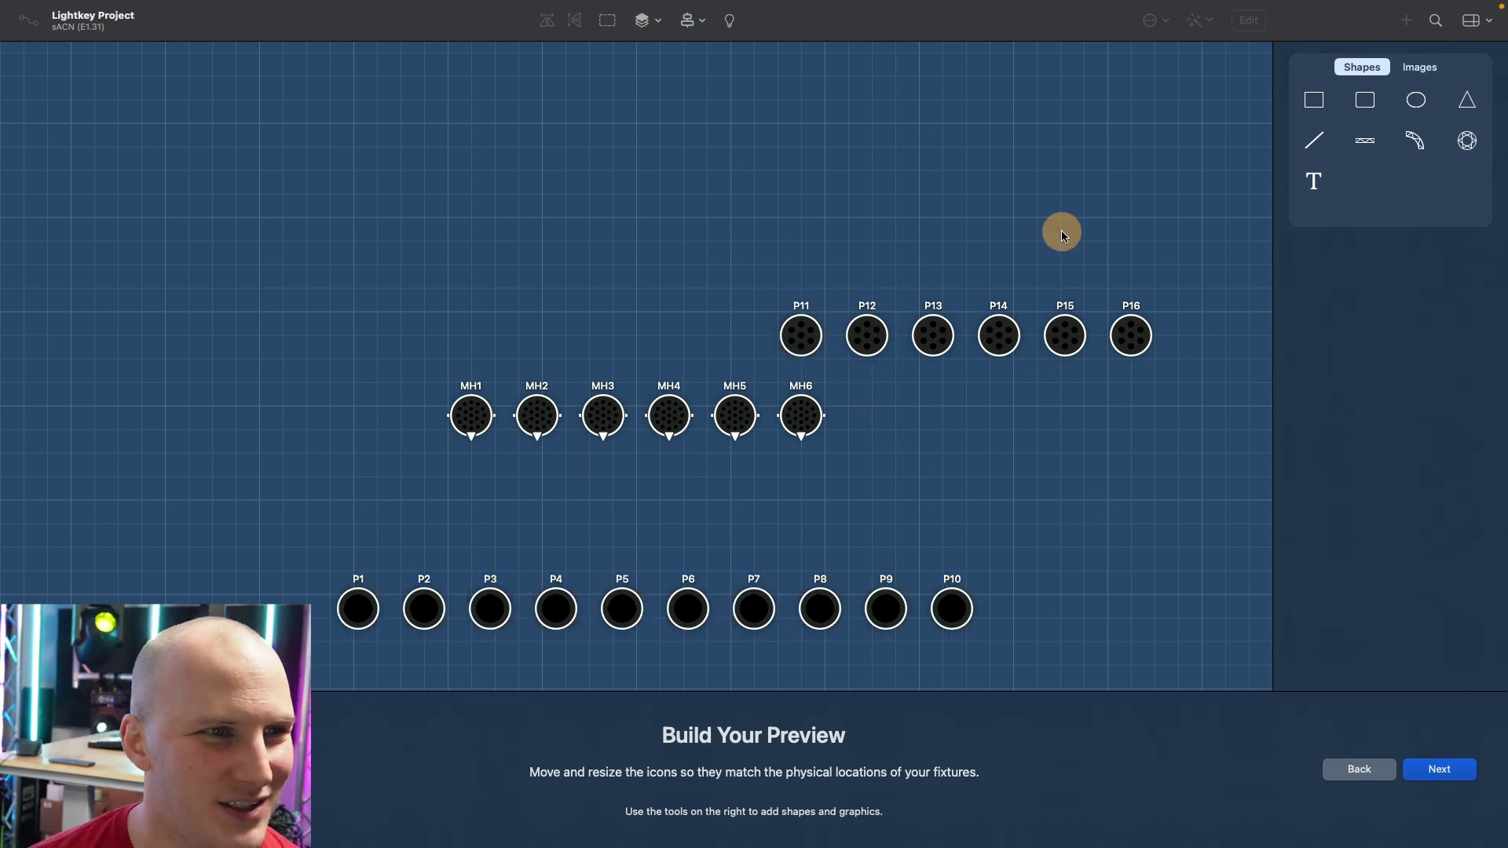
{"action": "left_click", "coordinate": [801, 334]}
{"action": "left_click", "coordinate": [867, 336], "text": "shift"}
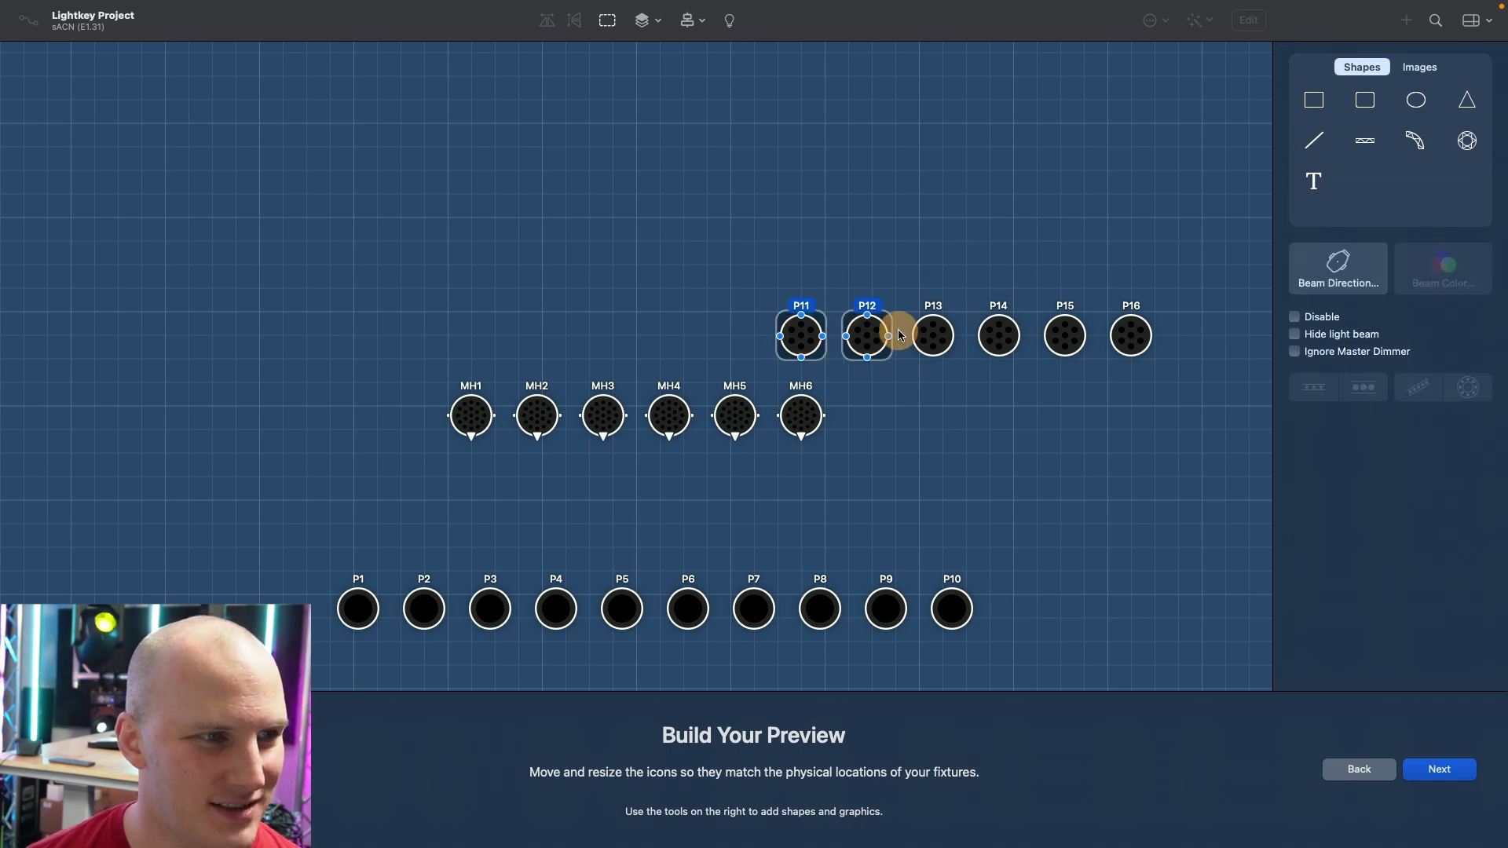
{"action": "left_click", "coordinate": [932, 336], "text": "shift"}
{"action": "left_click", "coordinate": [999, 336], "text": "shift"}
{"action": "left_click", "coordinate": [1065, 336], "text": "shift"}
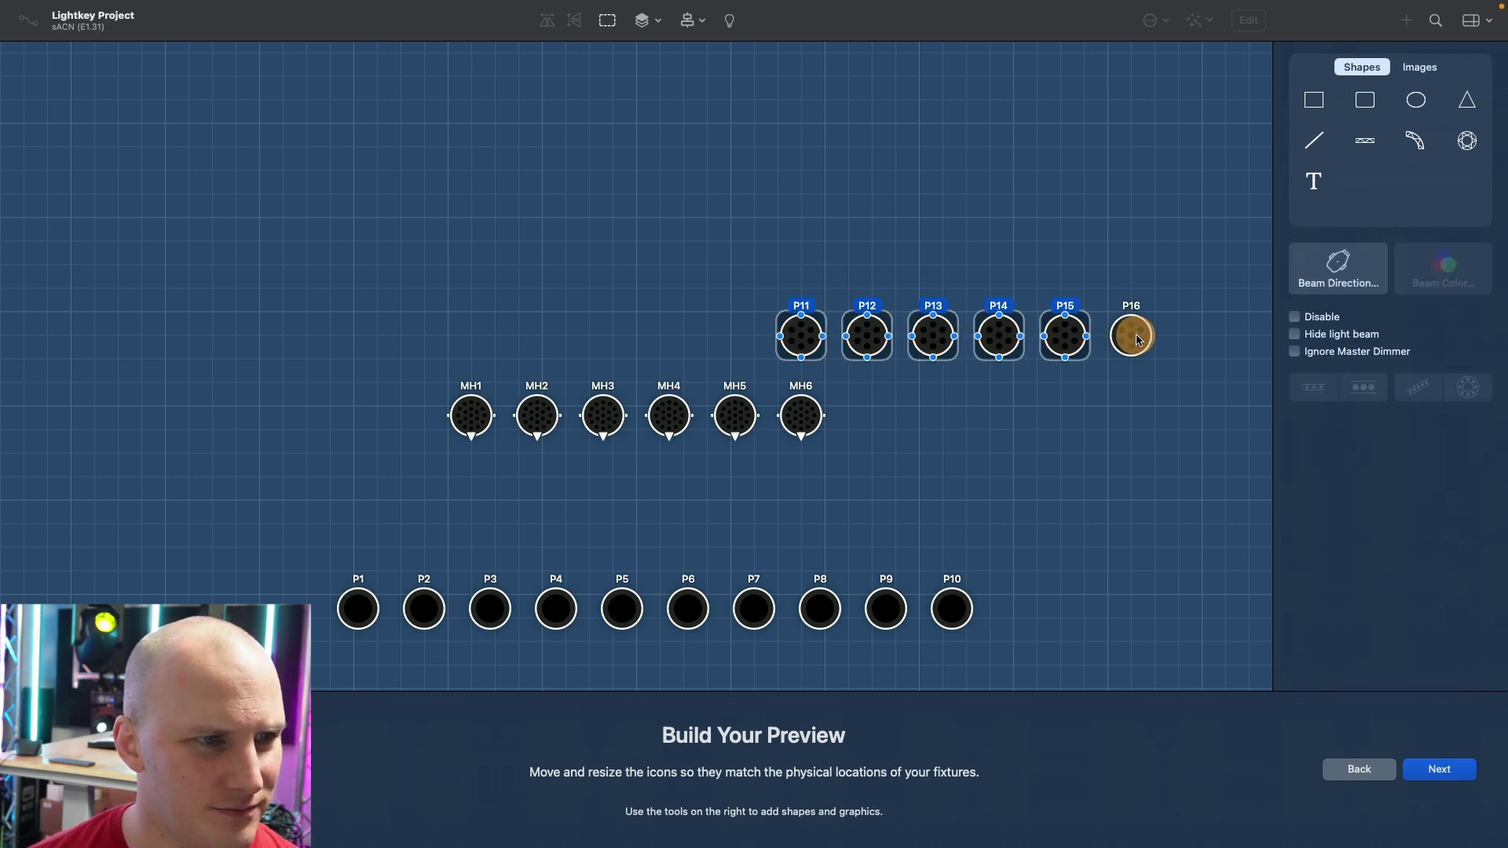
{"action": "left_click_drag", "start_coordinate": [1136, 343], "coordinate": [804, 150]}
{"action": "left_click", "coordinate": [772, 498]}
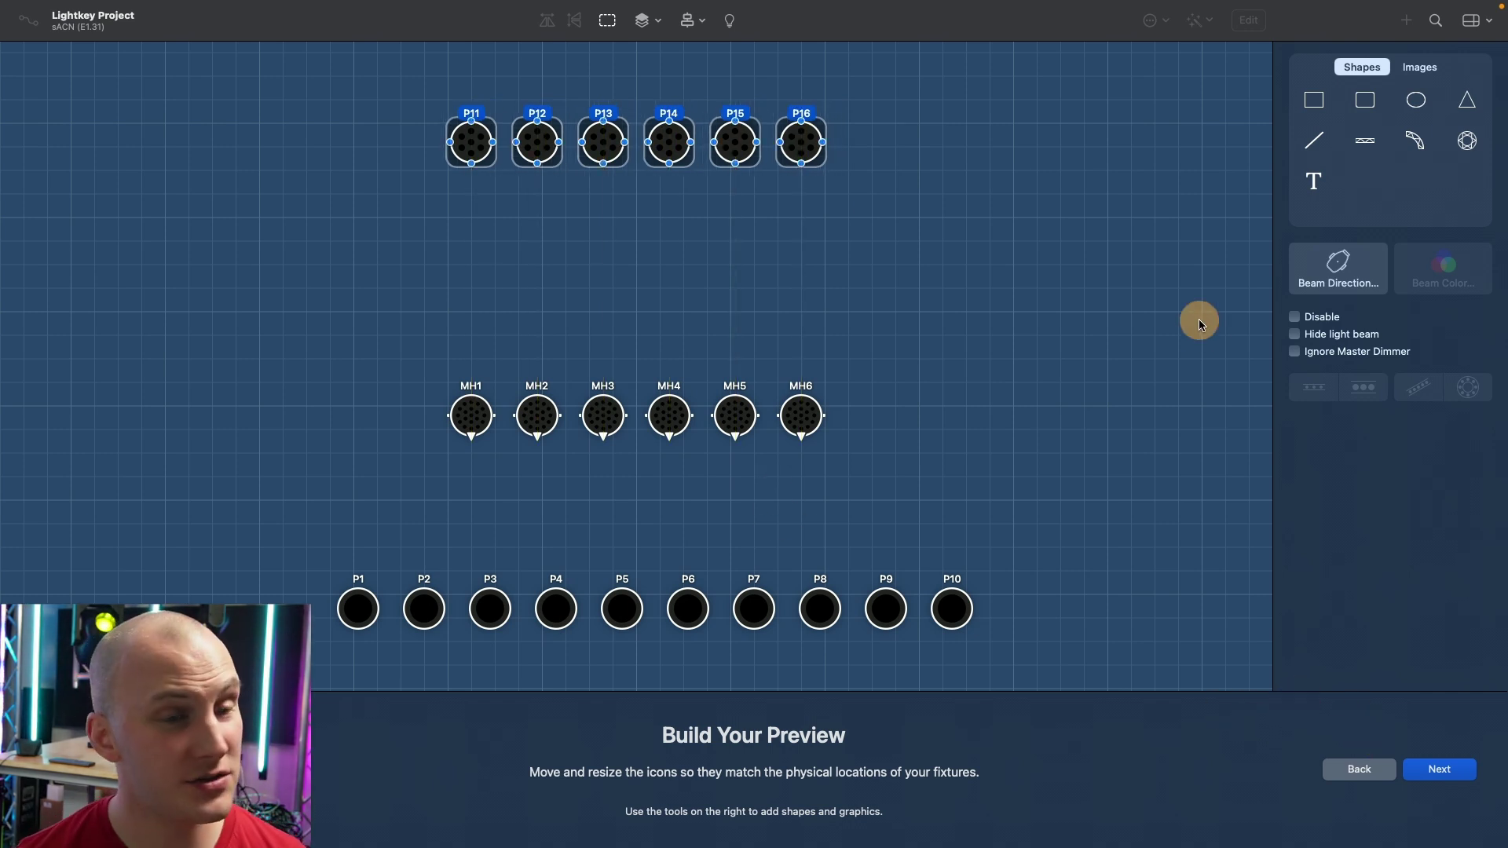
Give P11–P16 a directional beam representation under Beam Direction, then advance to Fixture Groups
{"action": "left_click", "coordinate": [1345, 265]}
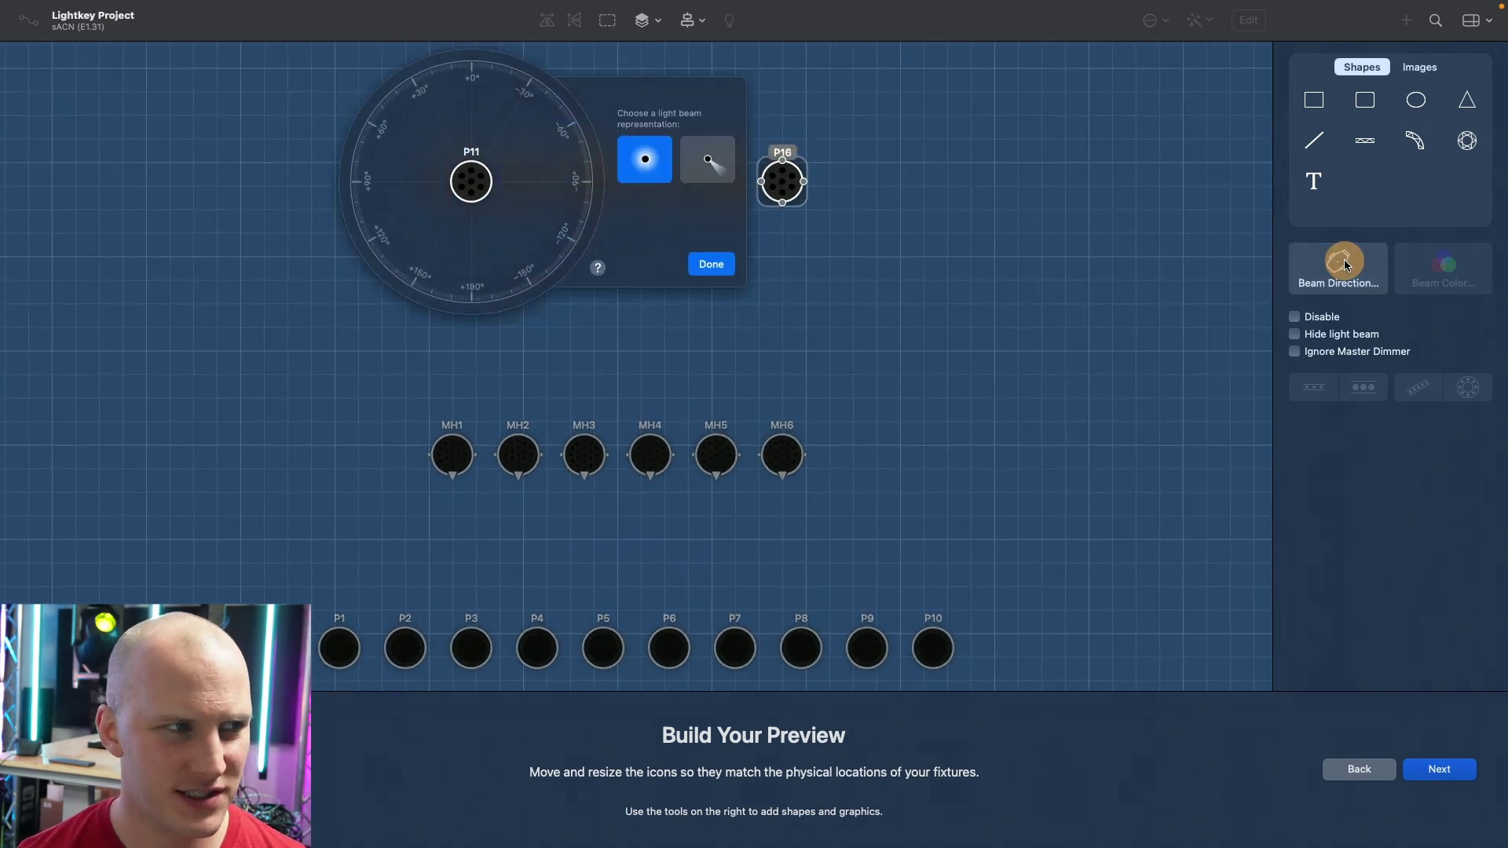
{"action": "left_click", "coordinate": [707, 162]}
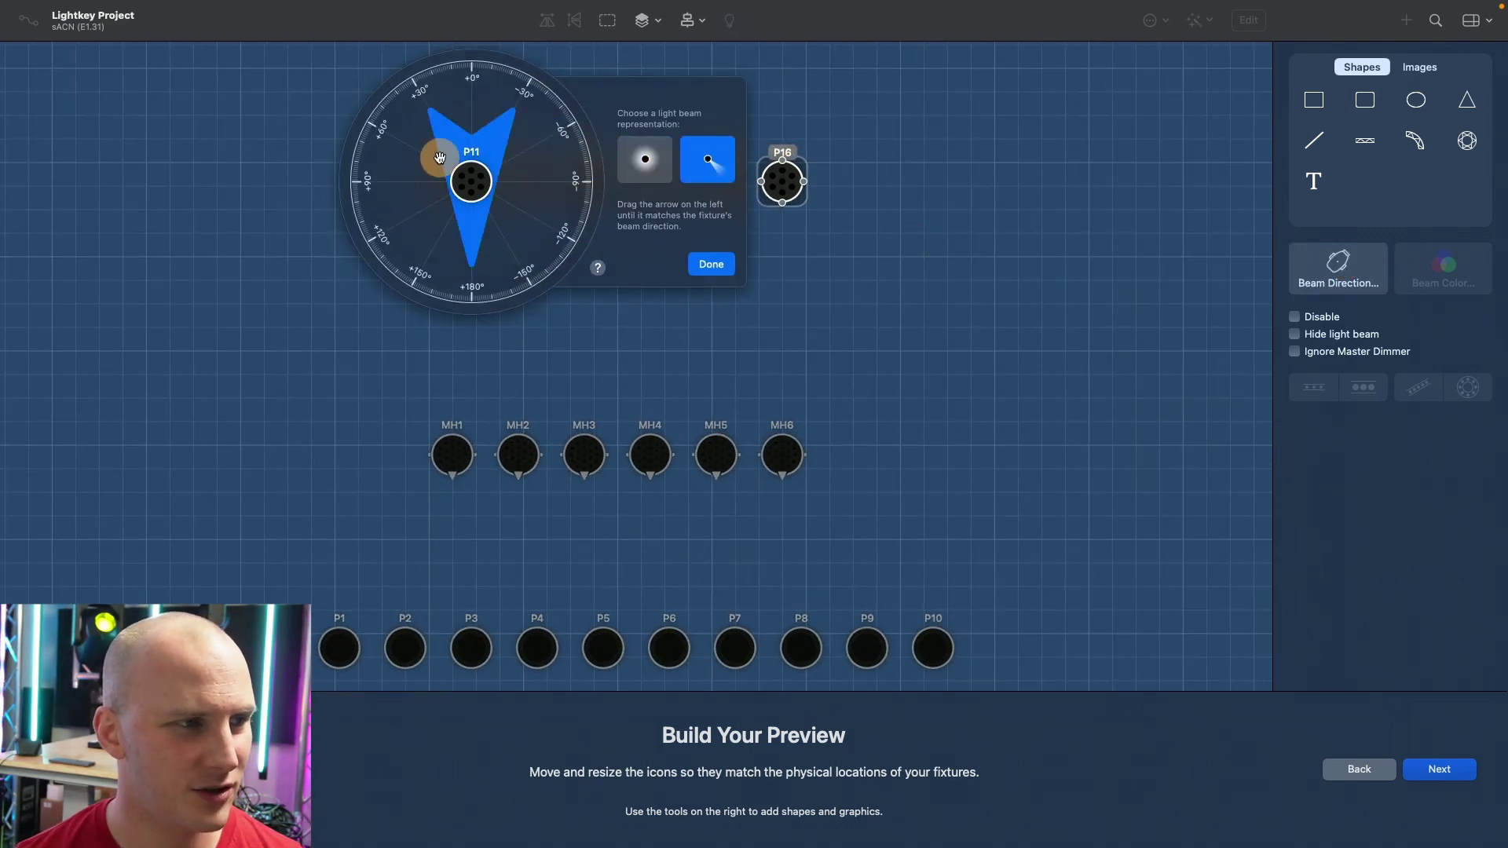
{"action": "left_click", "coordinate": [711, 264]}
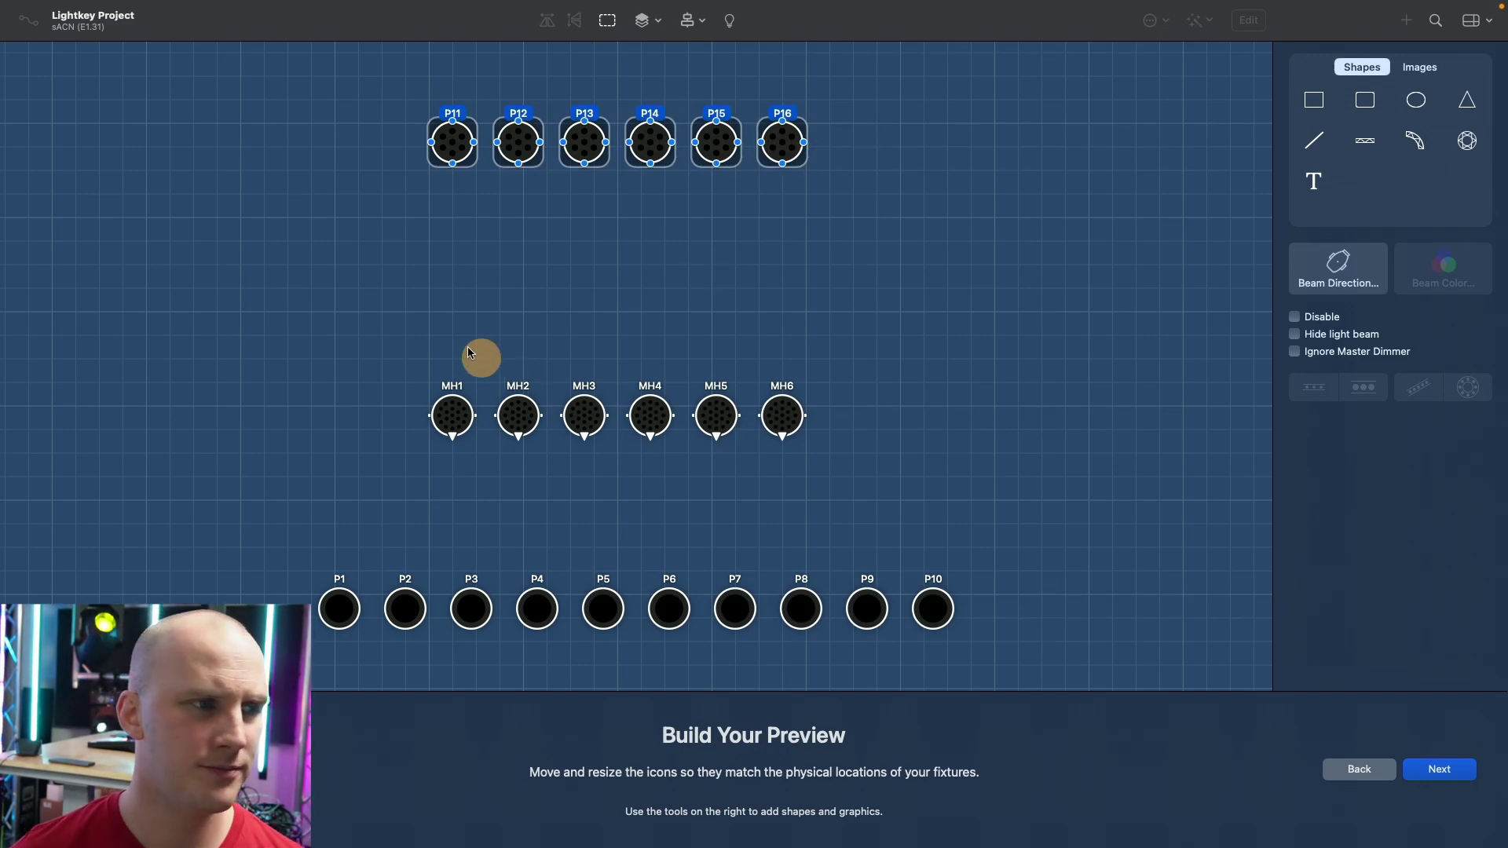
{"action": "left_click", "coordinate": [1443, 763]}
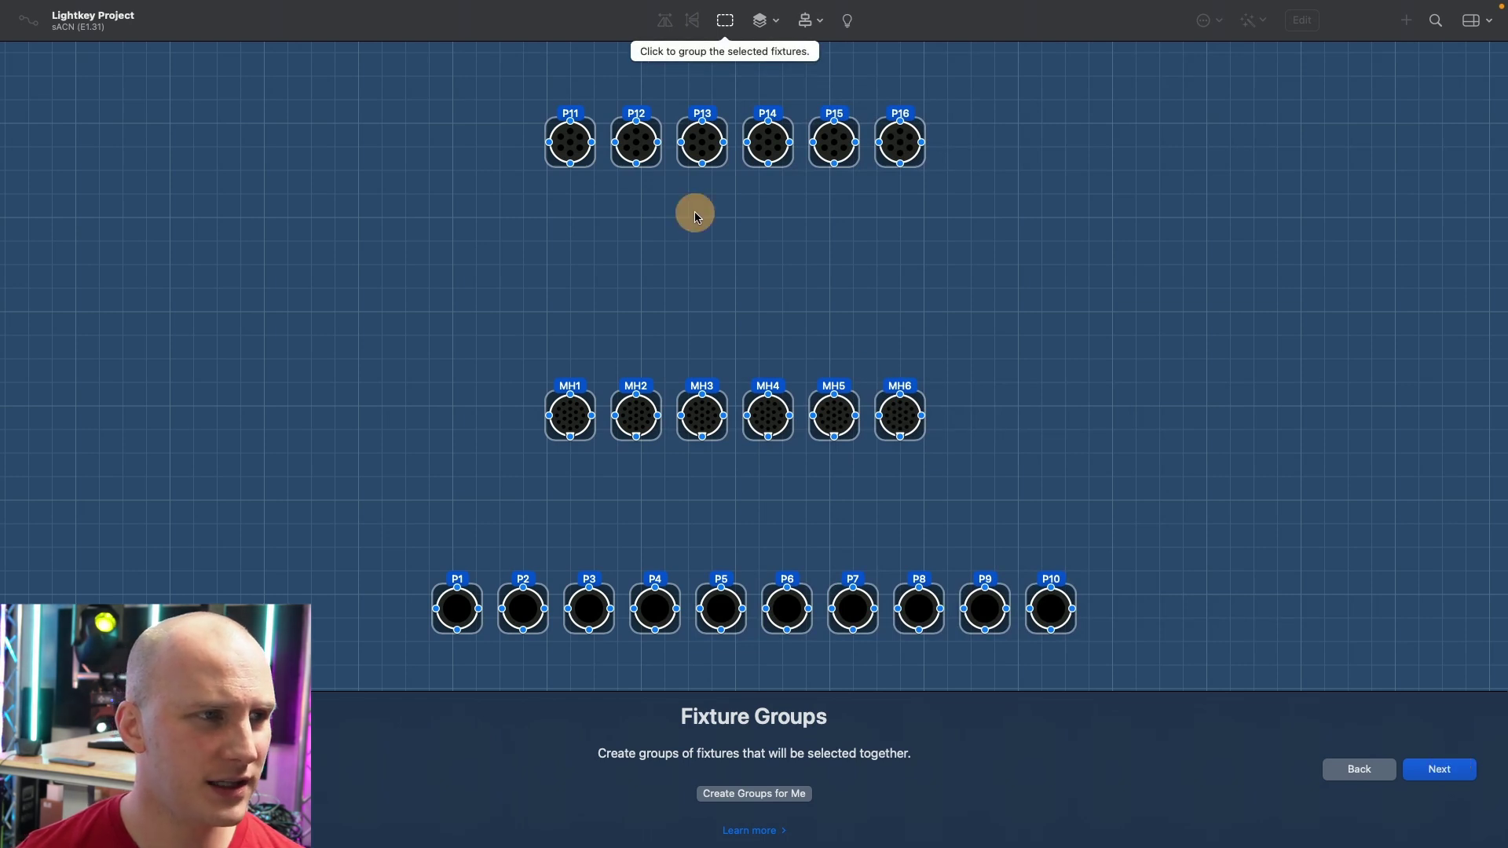
Group the selected fixtures, then select P11–P16 and group them
{"action": "left_click", "coordinate": [725, 25]}
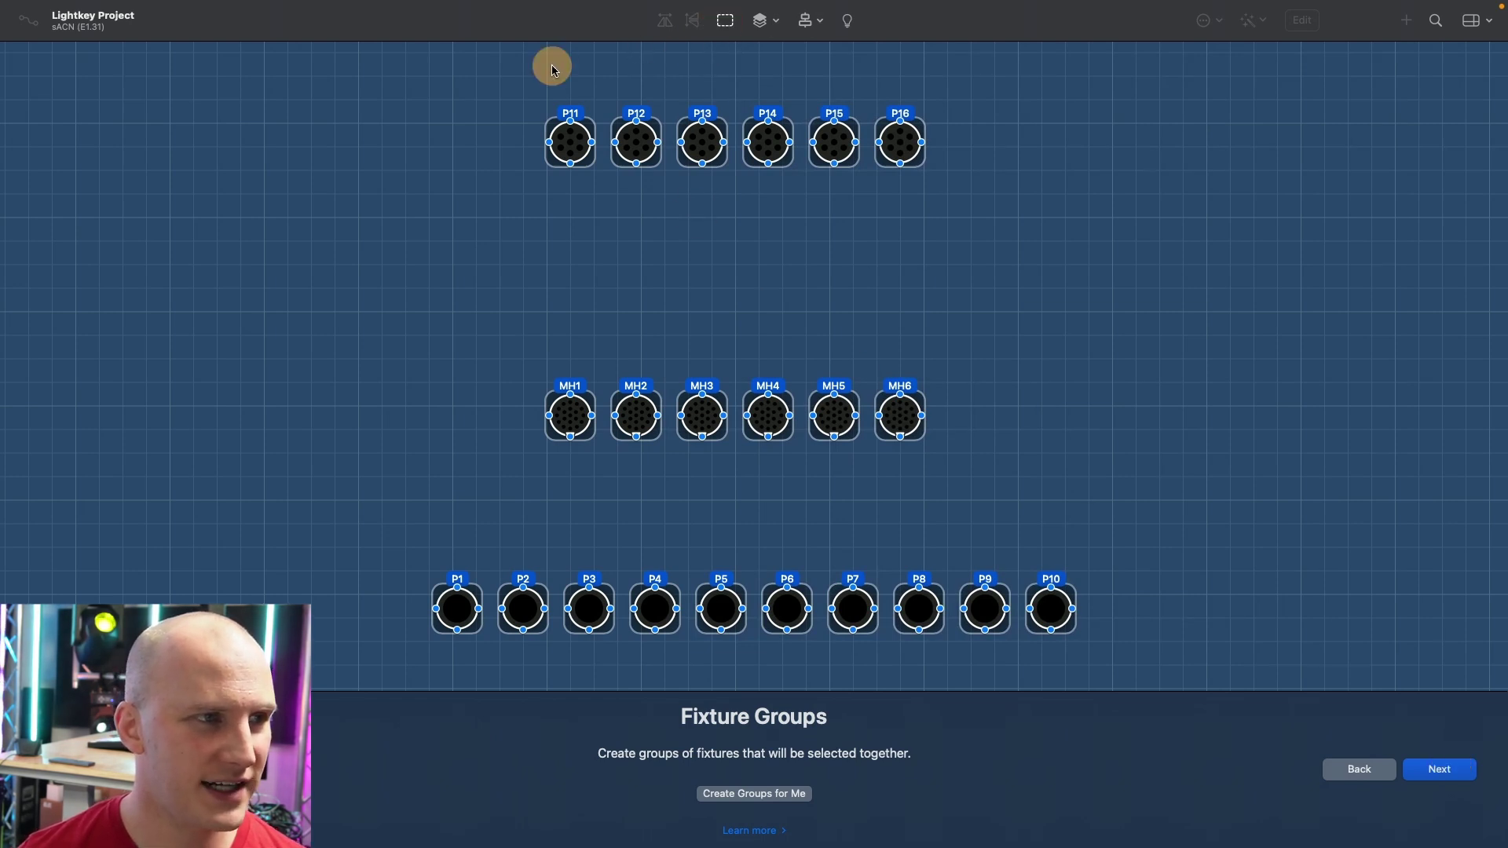
{"action": "left_click", "coordinate": [471, 128]}
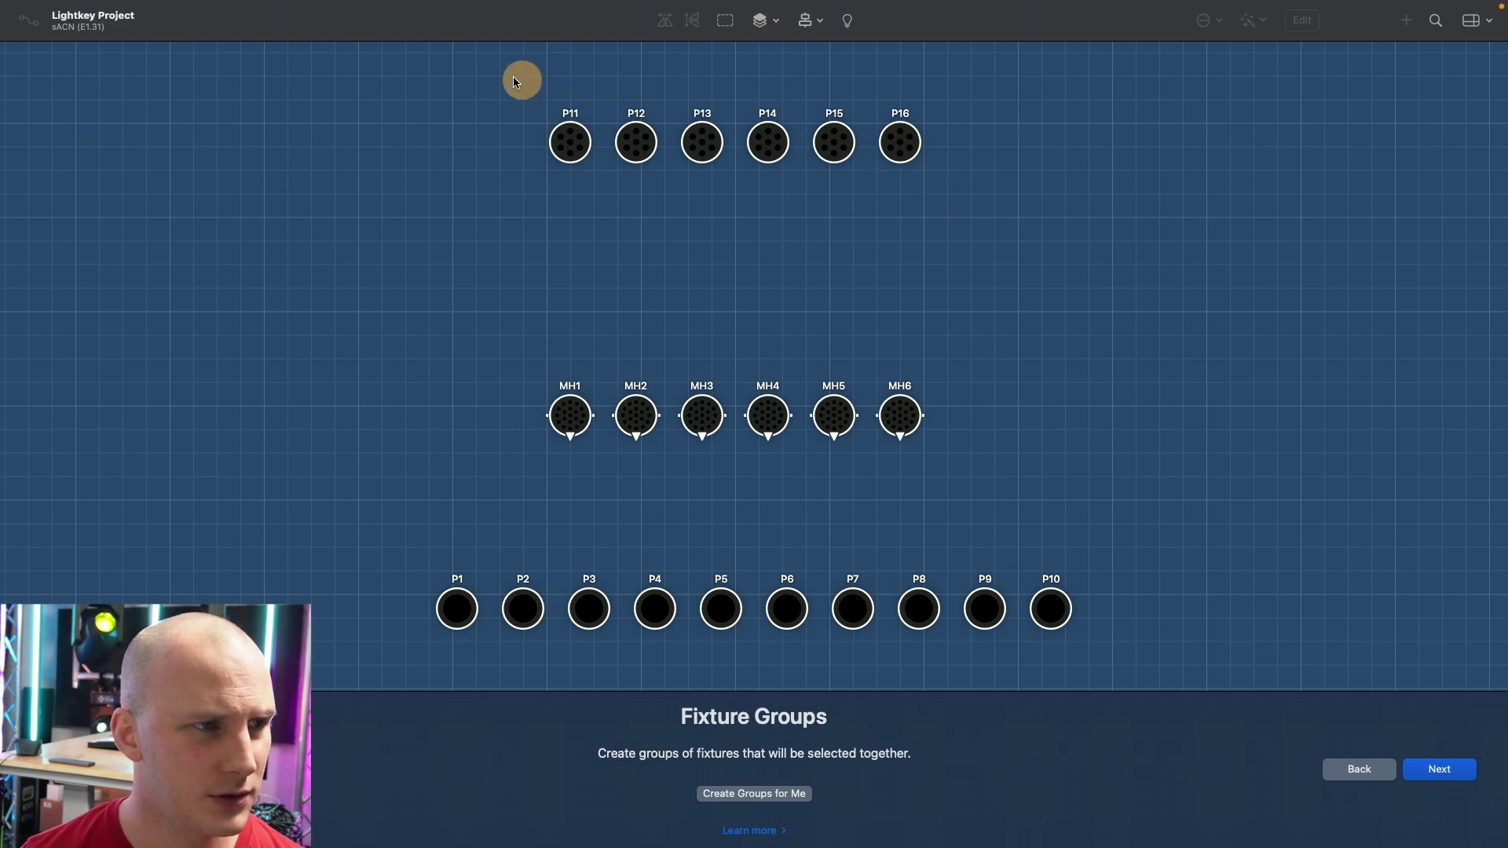
{"action": "left_click", "coordinate": [570, 142]}
{"action": "left_click_drag", "start_coordinate": [621, 147], "coordinate": [904, 145]}
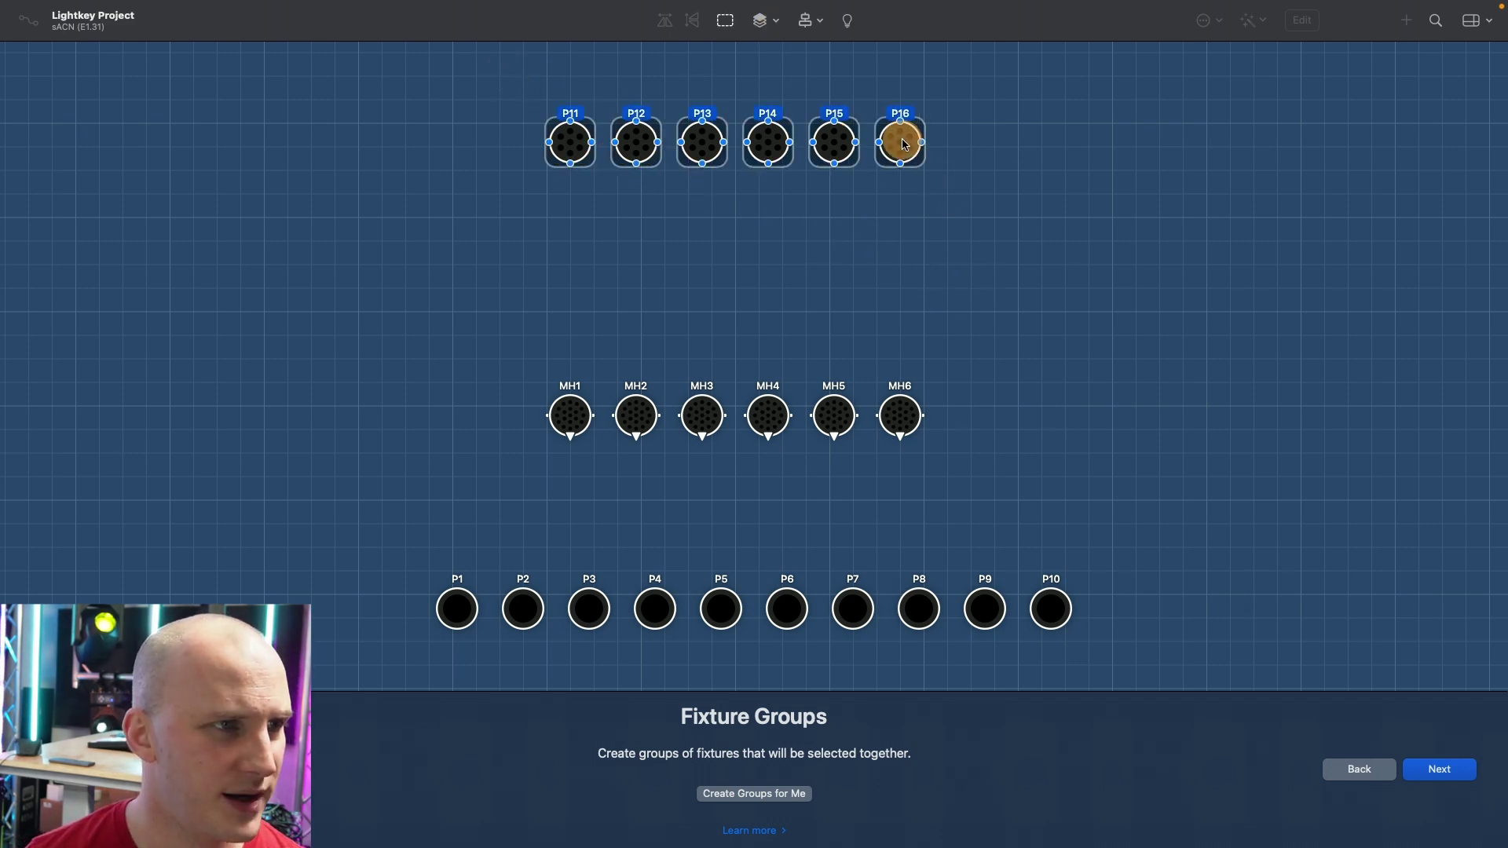
{"action": "left_click", "coordinate": [725, 21]}
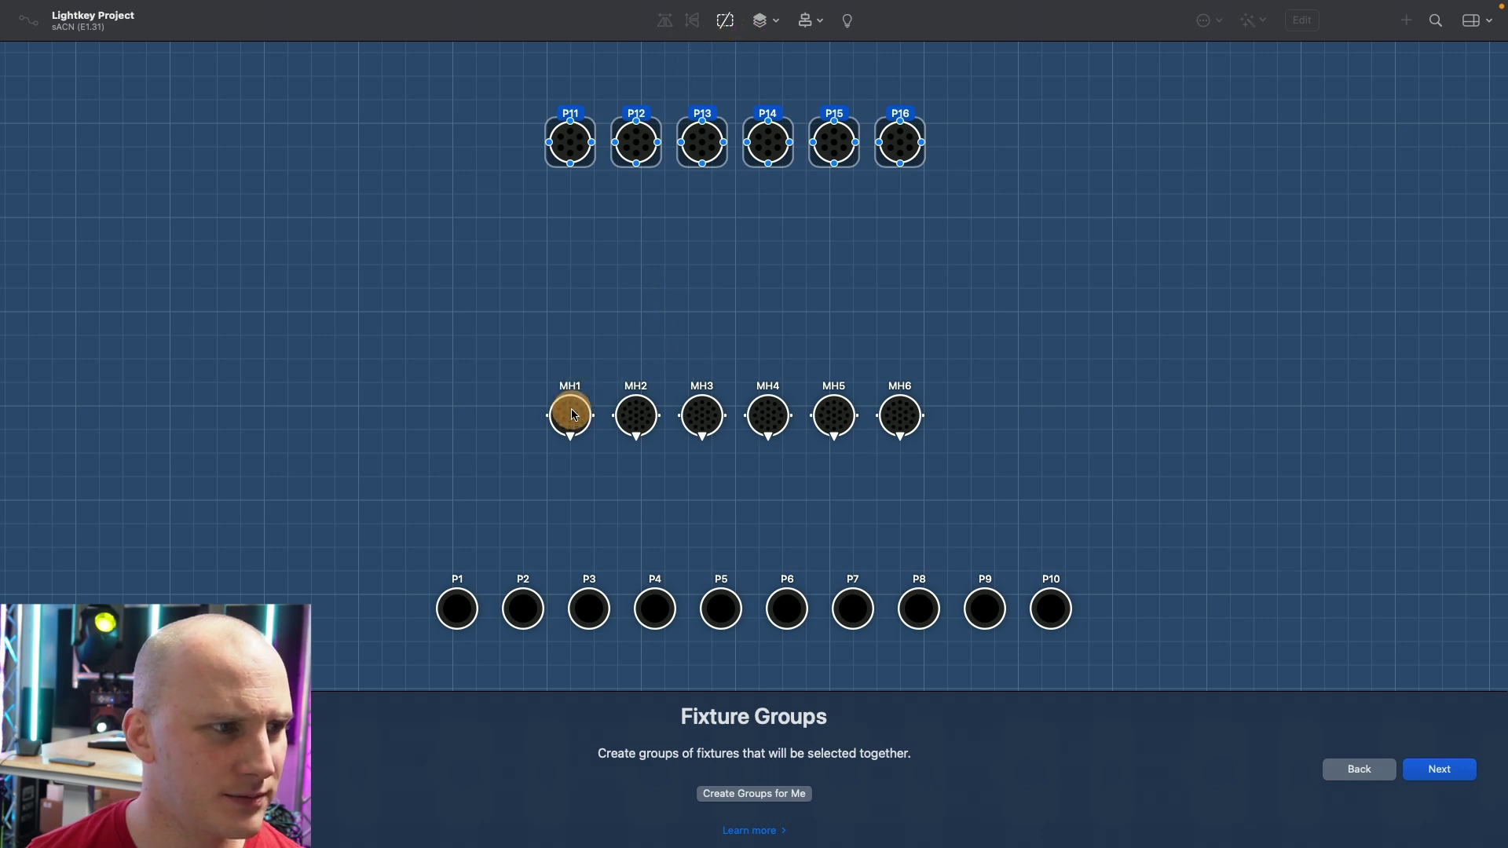
Select the MH1–MH6 row, group P1–P10, and advance to Light Beam Directions
{"action": "left_click_drag", "start_coordinate": [575, 414], "coordinate": [903, 414]}
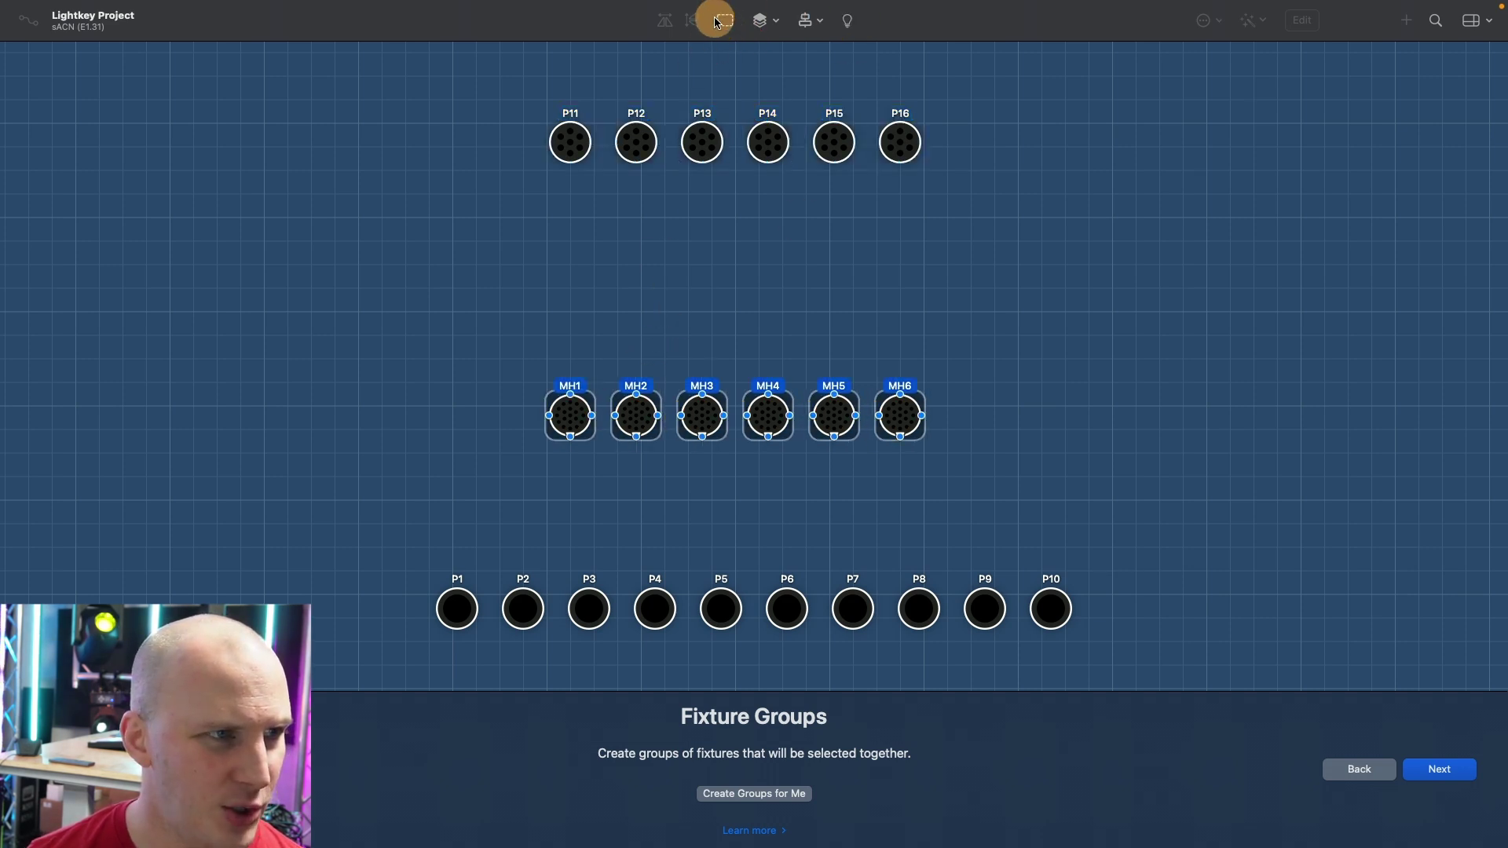
{"action": "left_click", "coordinate": [455, 607]}
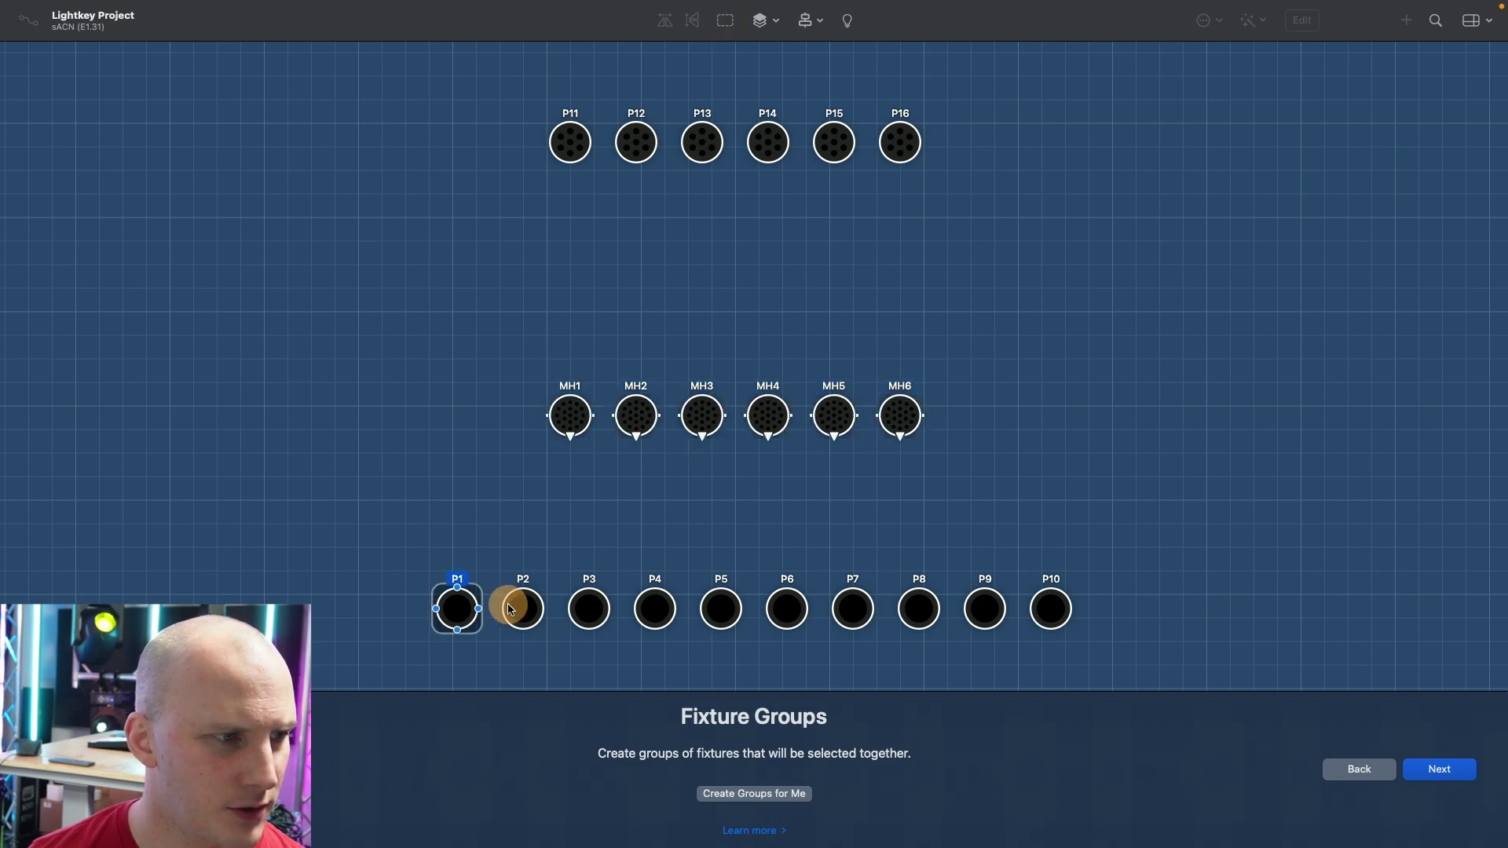
{"action": "left_click_drag", "start_coordinate": [510, 610], "coordinate": [1053, 609]}
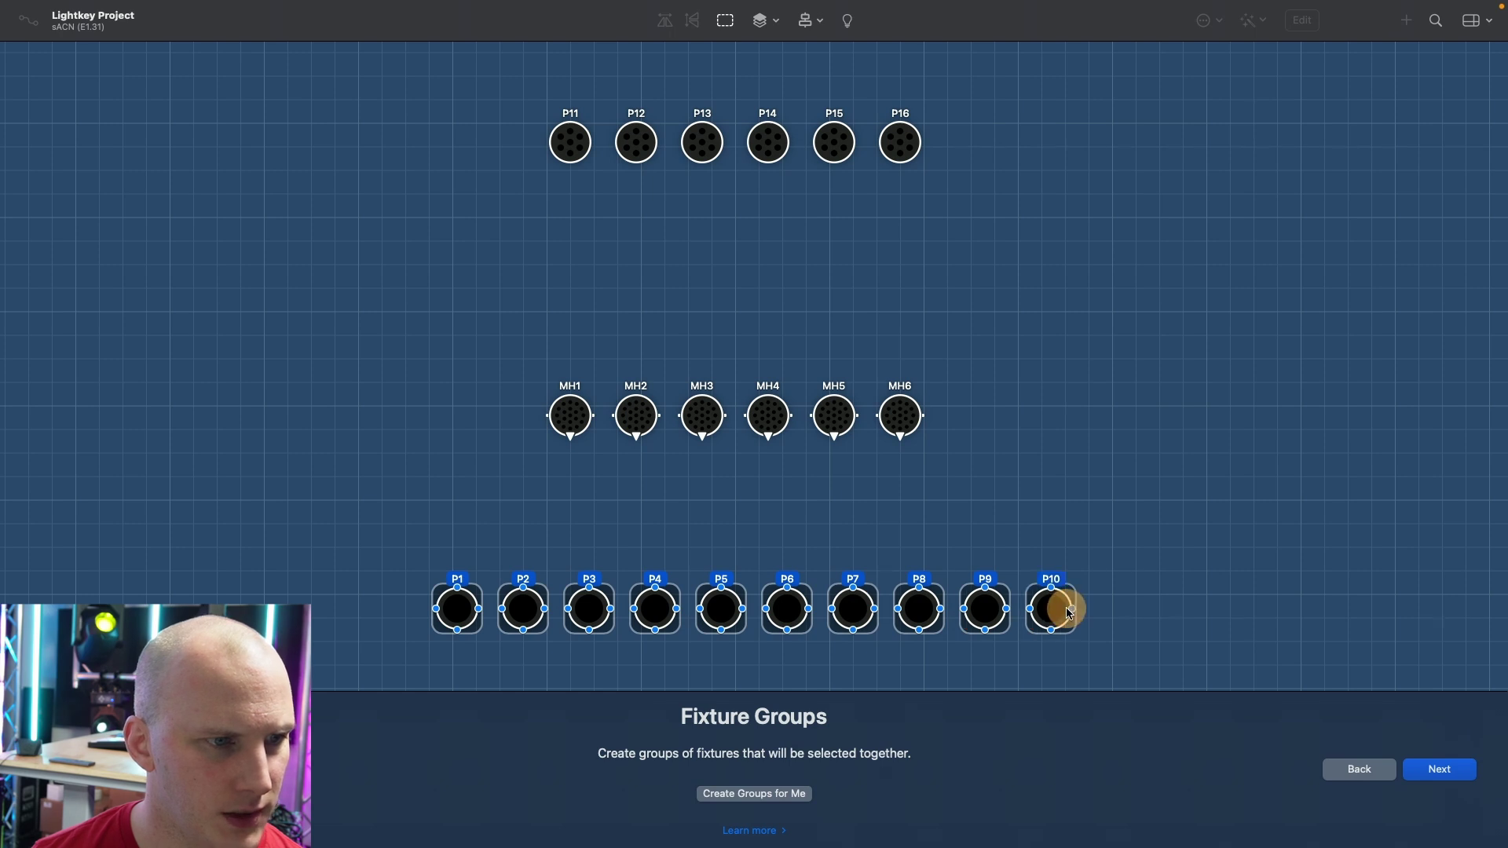
{"action": "left_click", "coordinate": [734, 26]}
{"action": "left_click", "coordinate": [717, 794]}
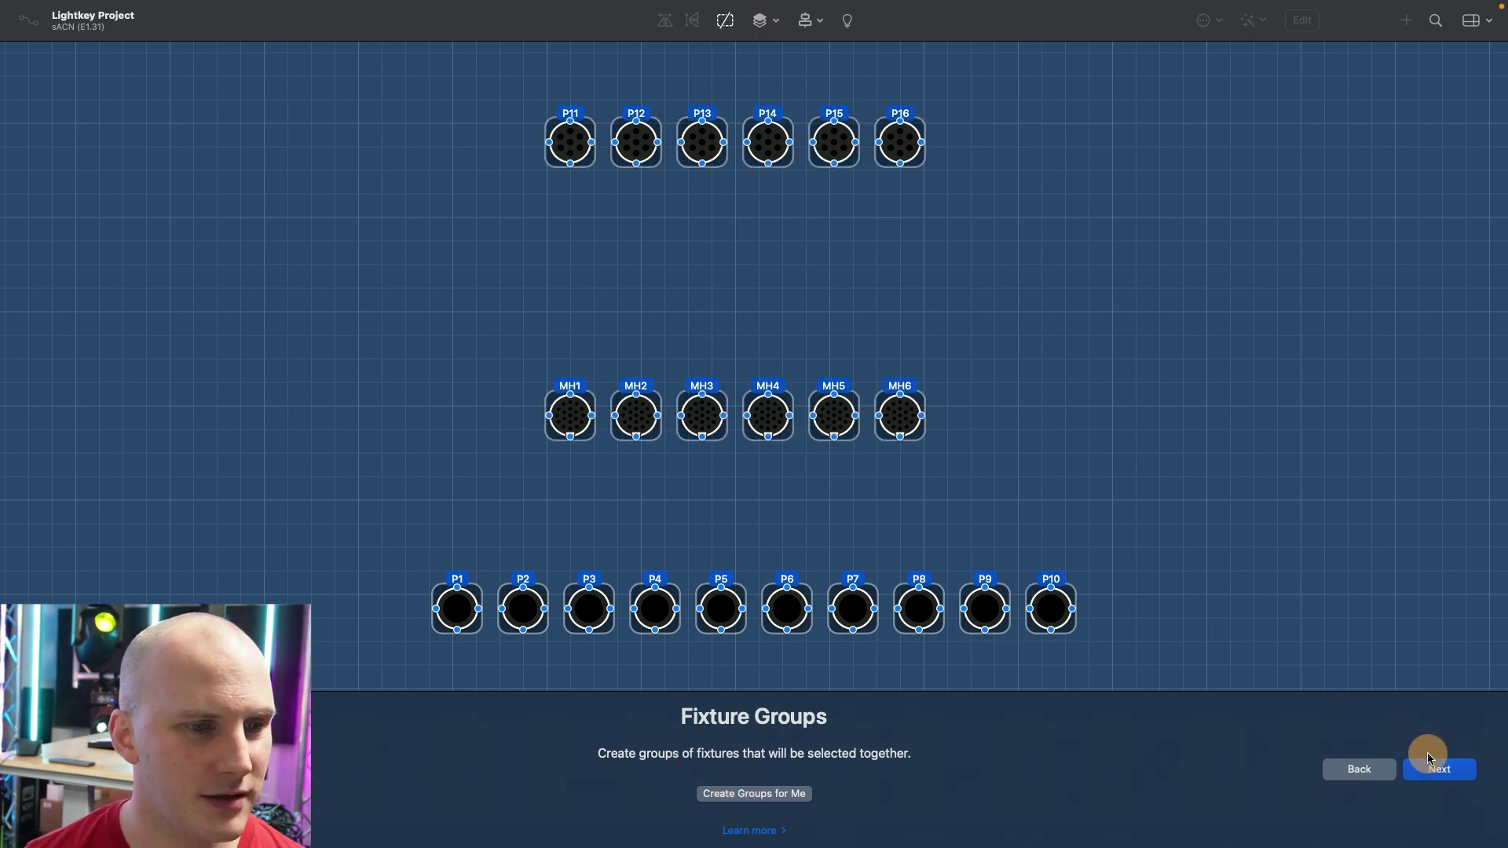
{"action": "left_click", "coordinate": [1431, 777]}
Switch on the lit-beam preview from the toolbar's layering and alignment options
{"action": "left_click", "coordinate": [767, 41]}
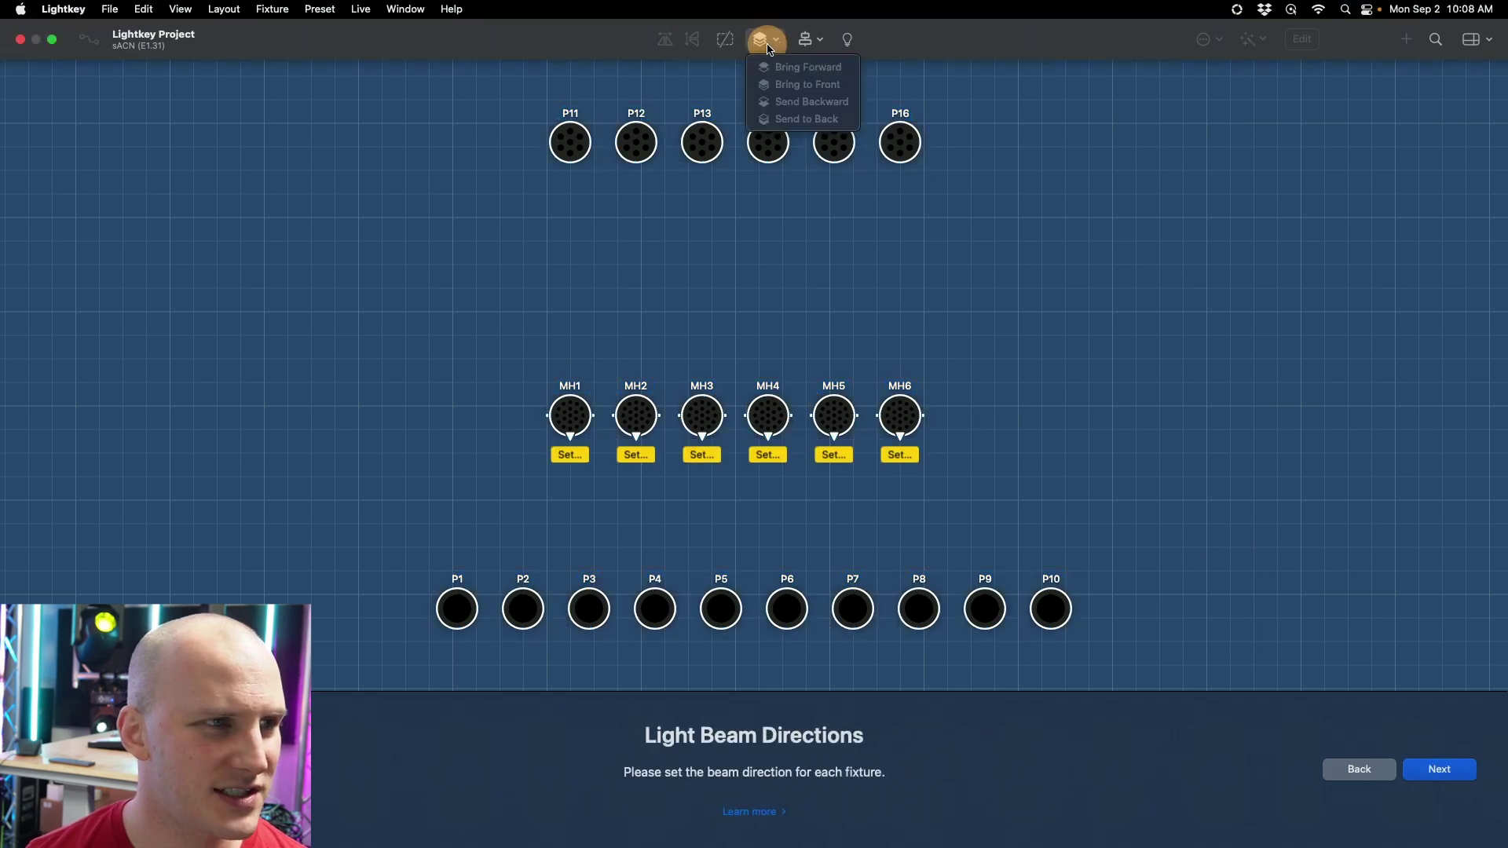
{"action": "left_click", "coordinate": [811, 41]}
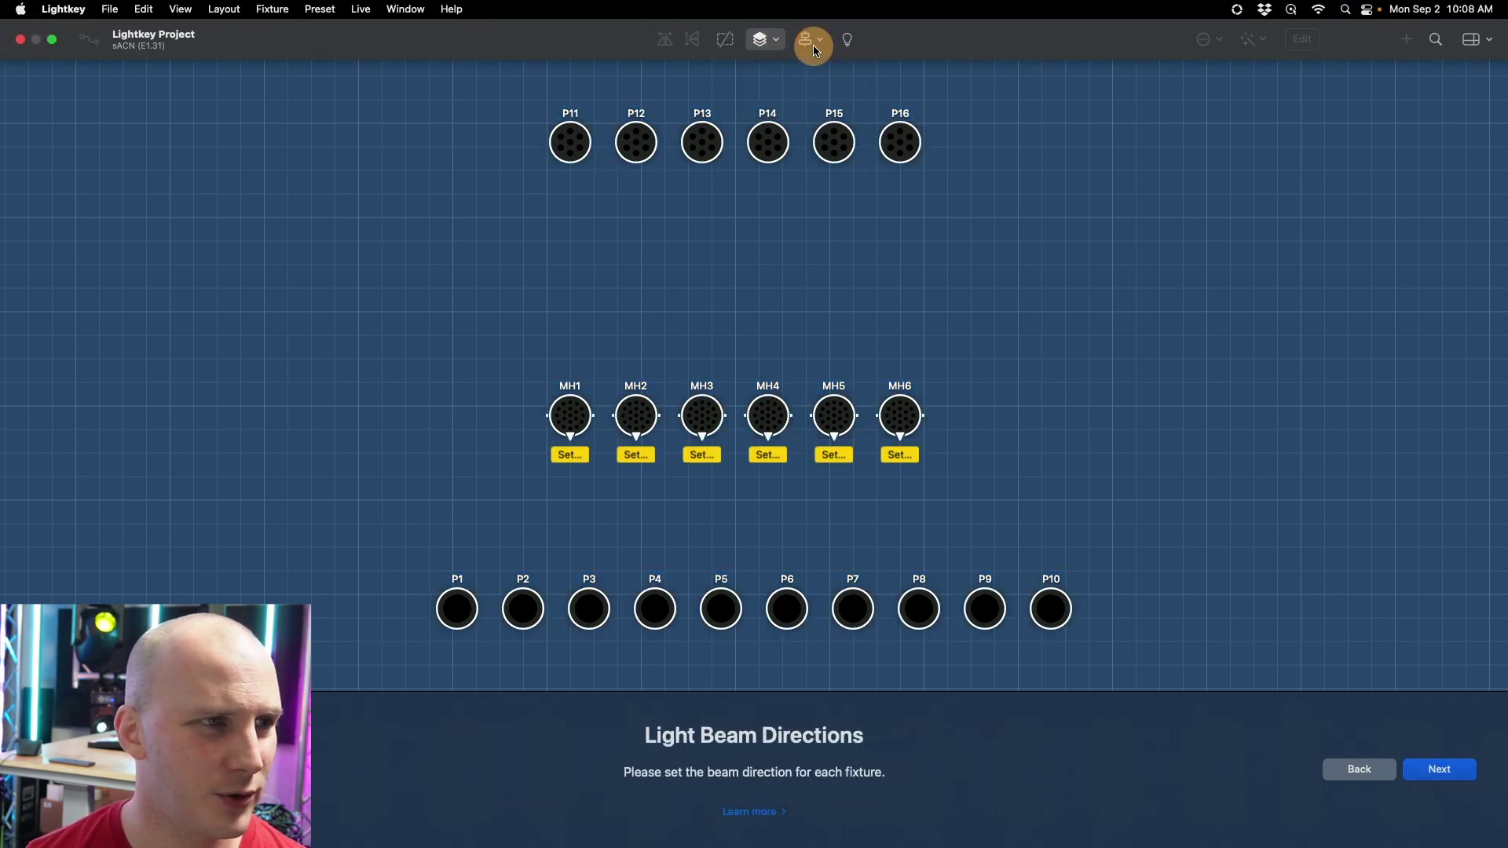
{"action": "left_click", "coordinate": [814, 44]}
{"action": "left_click", "coordinate": [838, 48]}
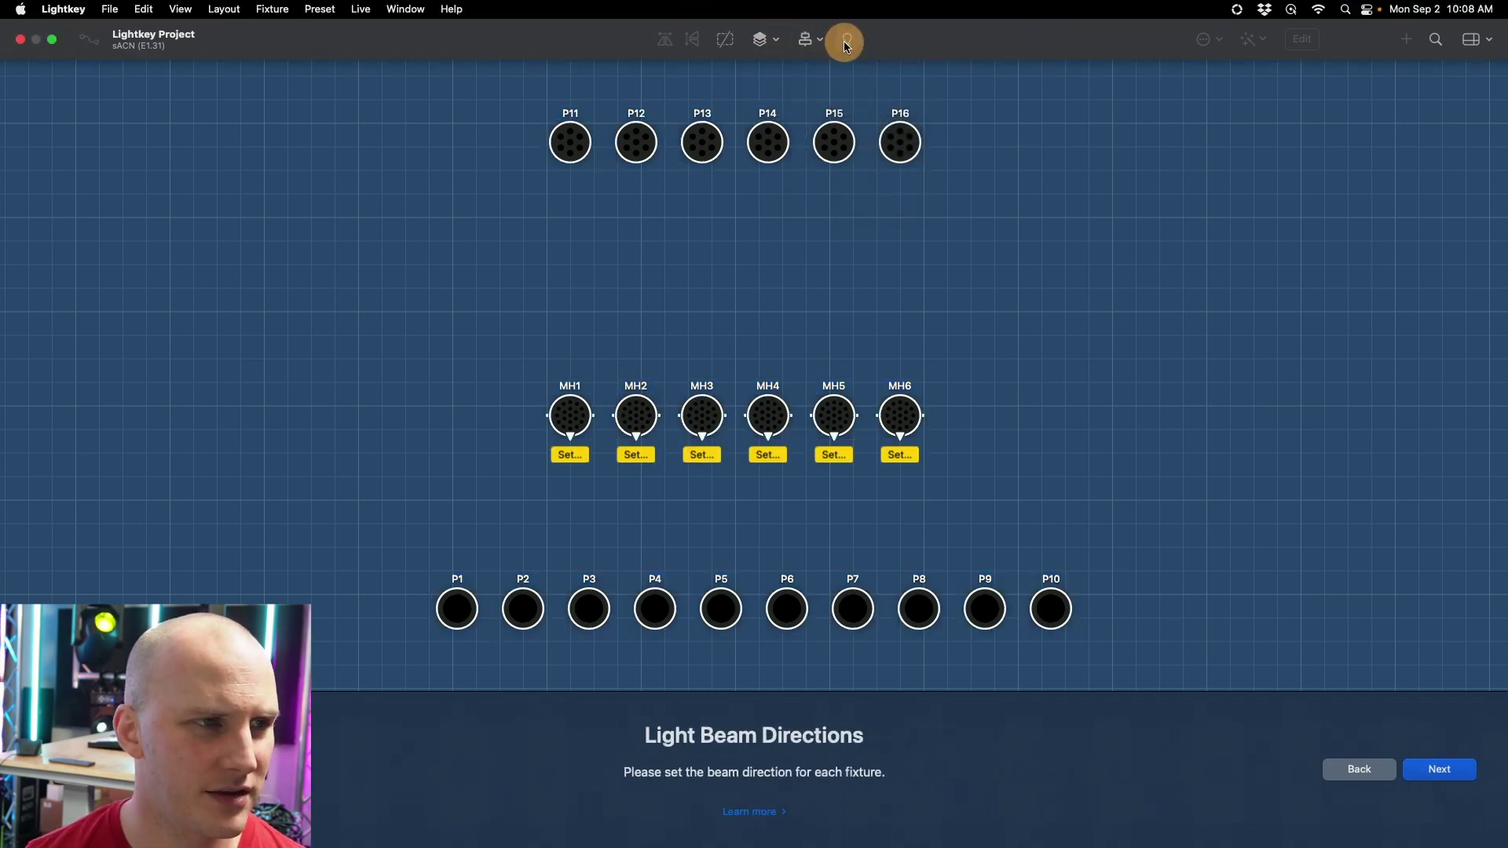
{"action": "left_click", "coordinate": [847, 44]}
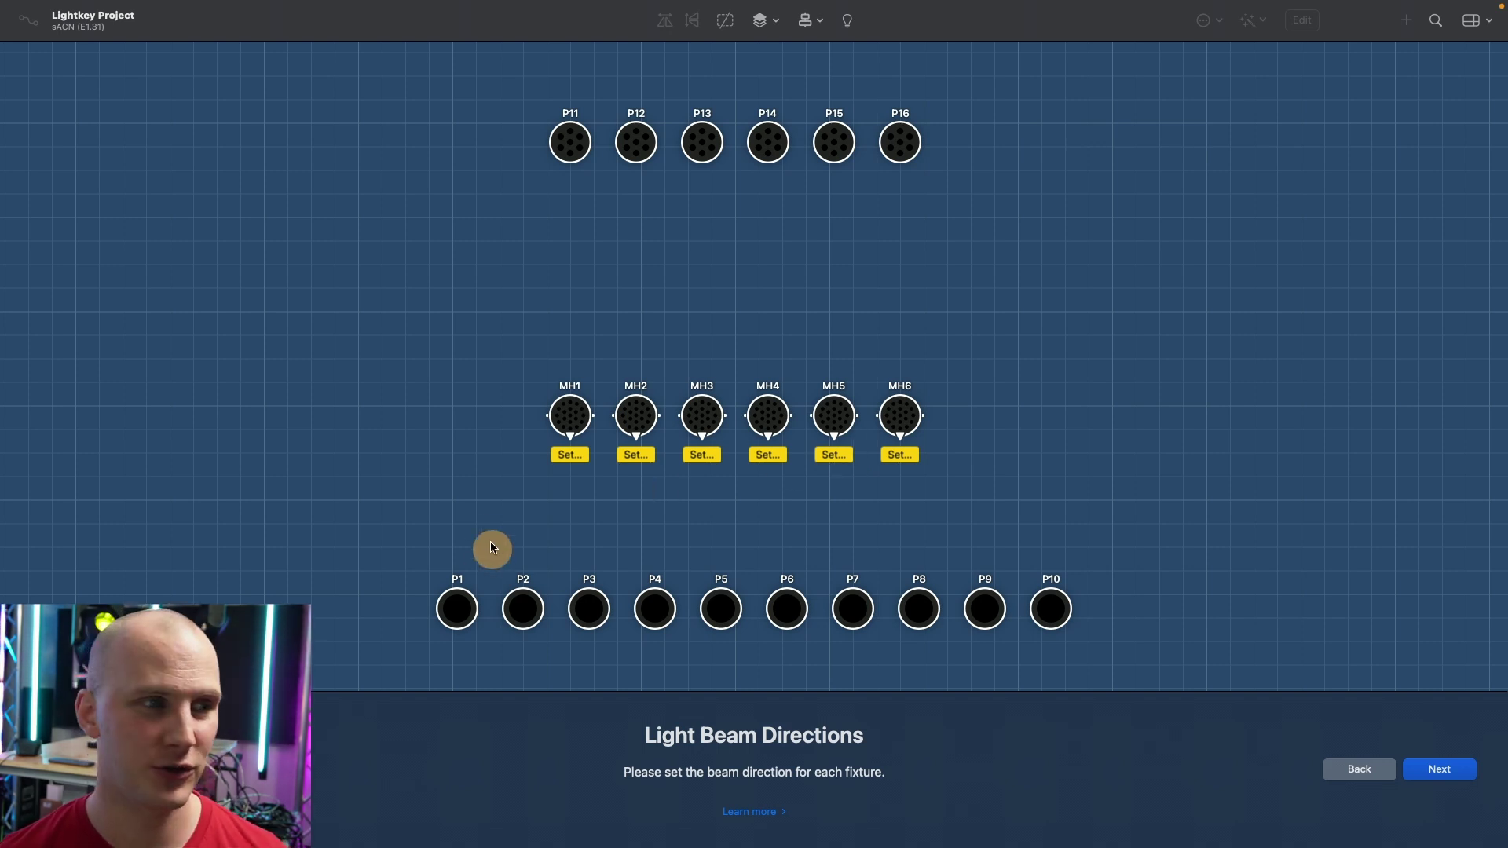
Set MH1's beam home, rotation and limits, keep the centre-facing perspective, and finish
{"action": "left_click", "coordinate": [568, 456]}
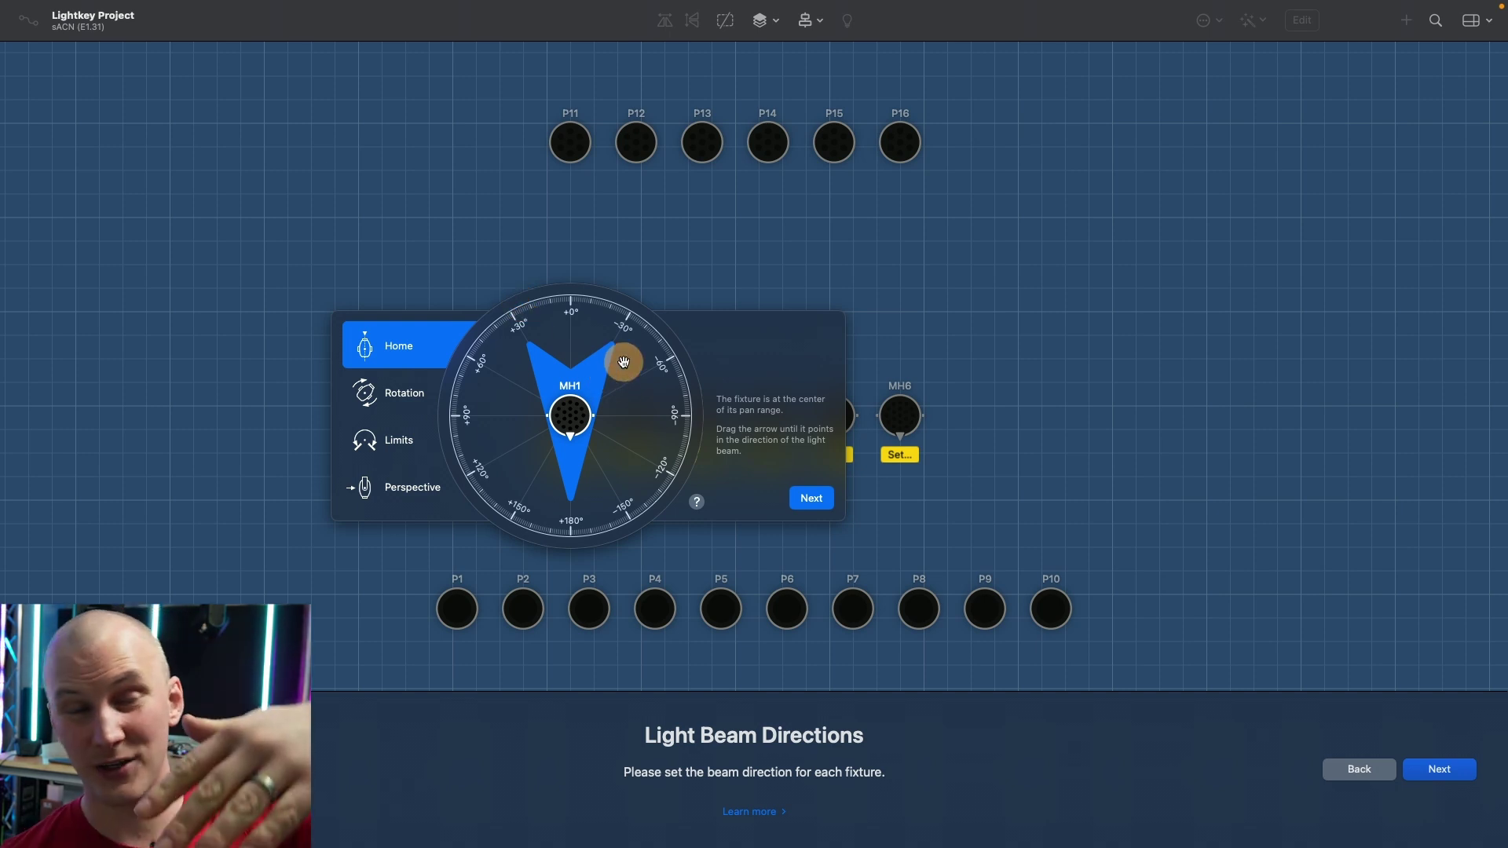
{"action": "left_click", "coordinate": [406, 396]}
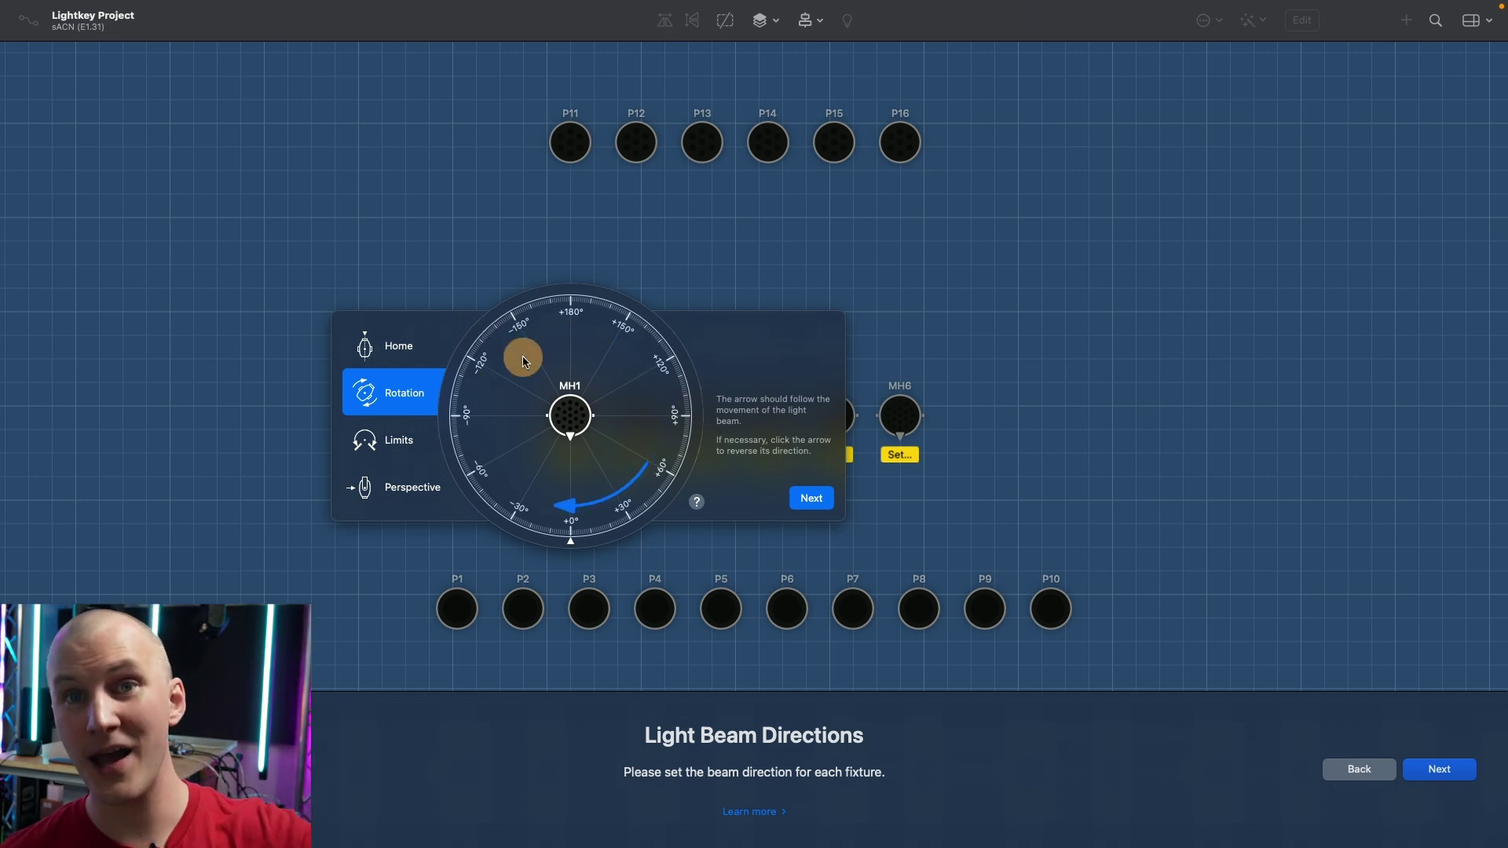
{"action": "left_click", "coordinate": [403, 444]}
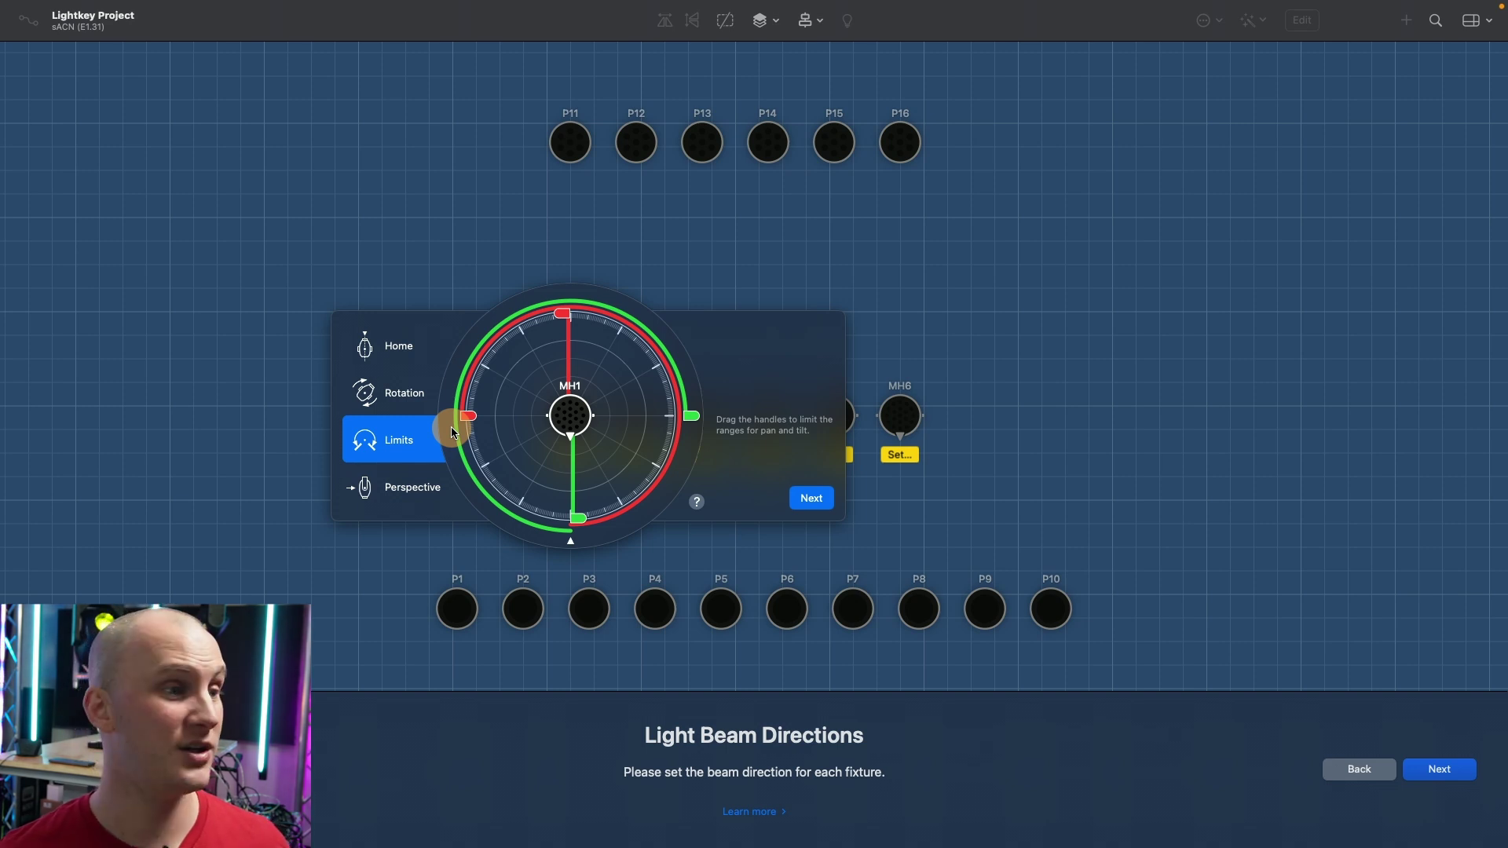
{"action": "left_click", "coordinate": [437, 480]}
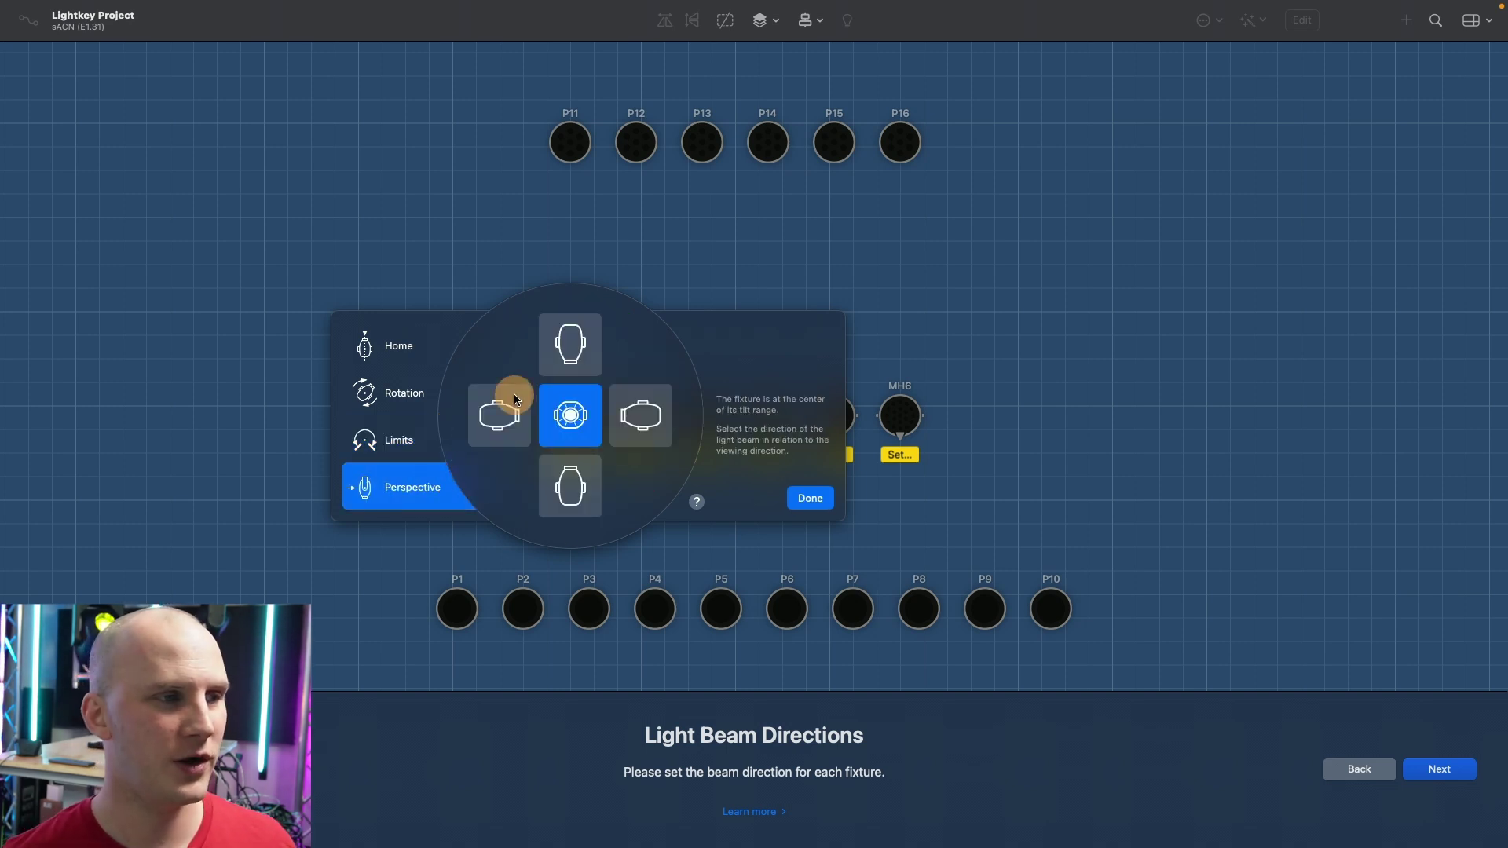
{"action": "left_click", "coordinate": [515, 414]}
{"action": "left_click", "coordinate": [570, 415]}
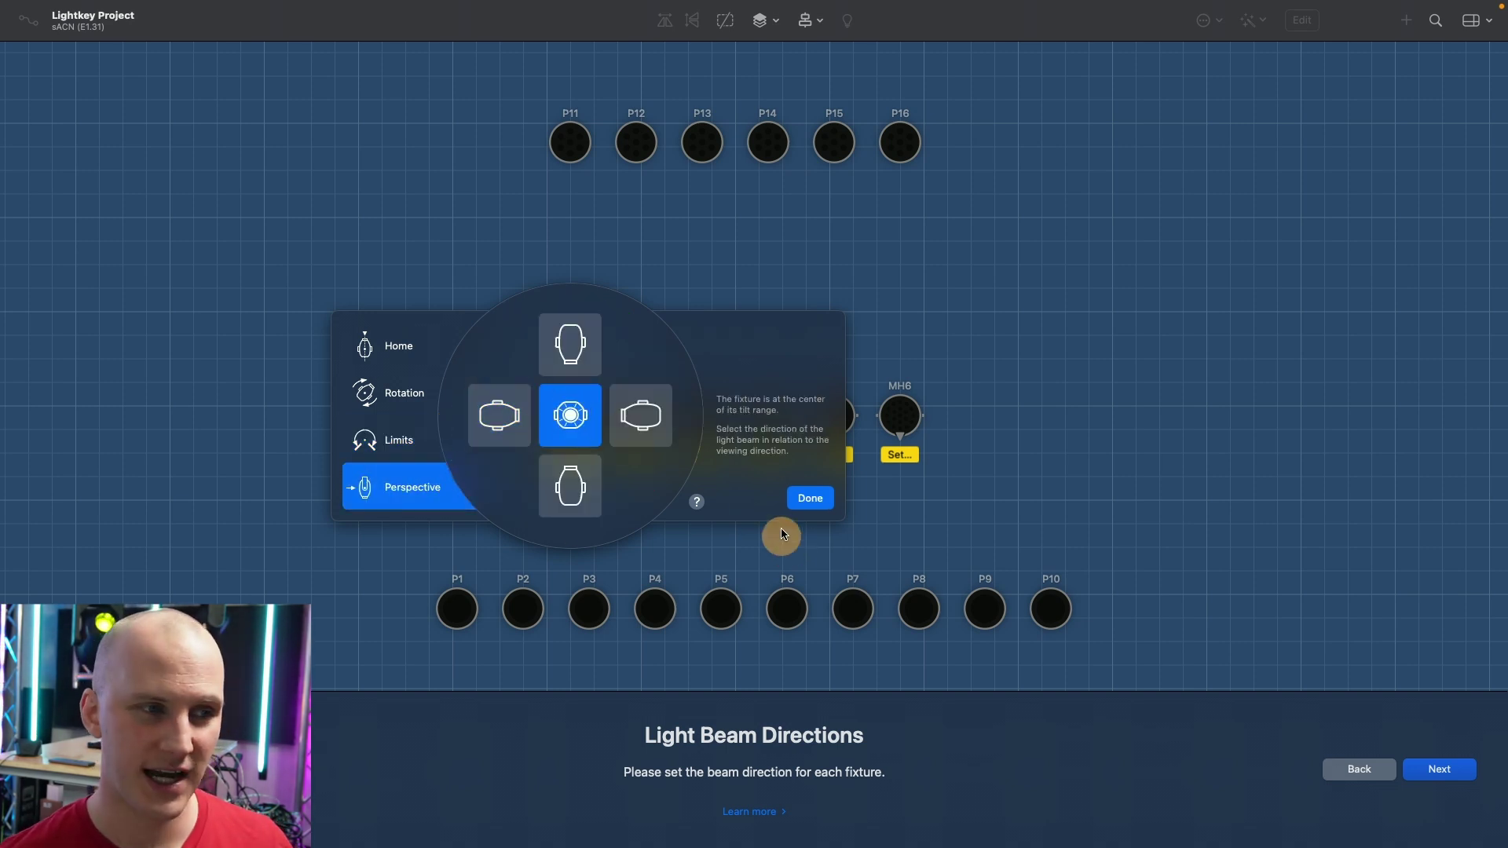
{"action": "left_click", "coordinate": [821, 496]}
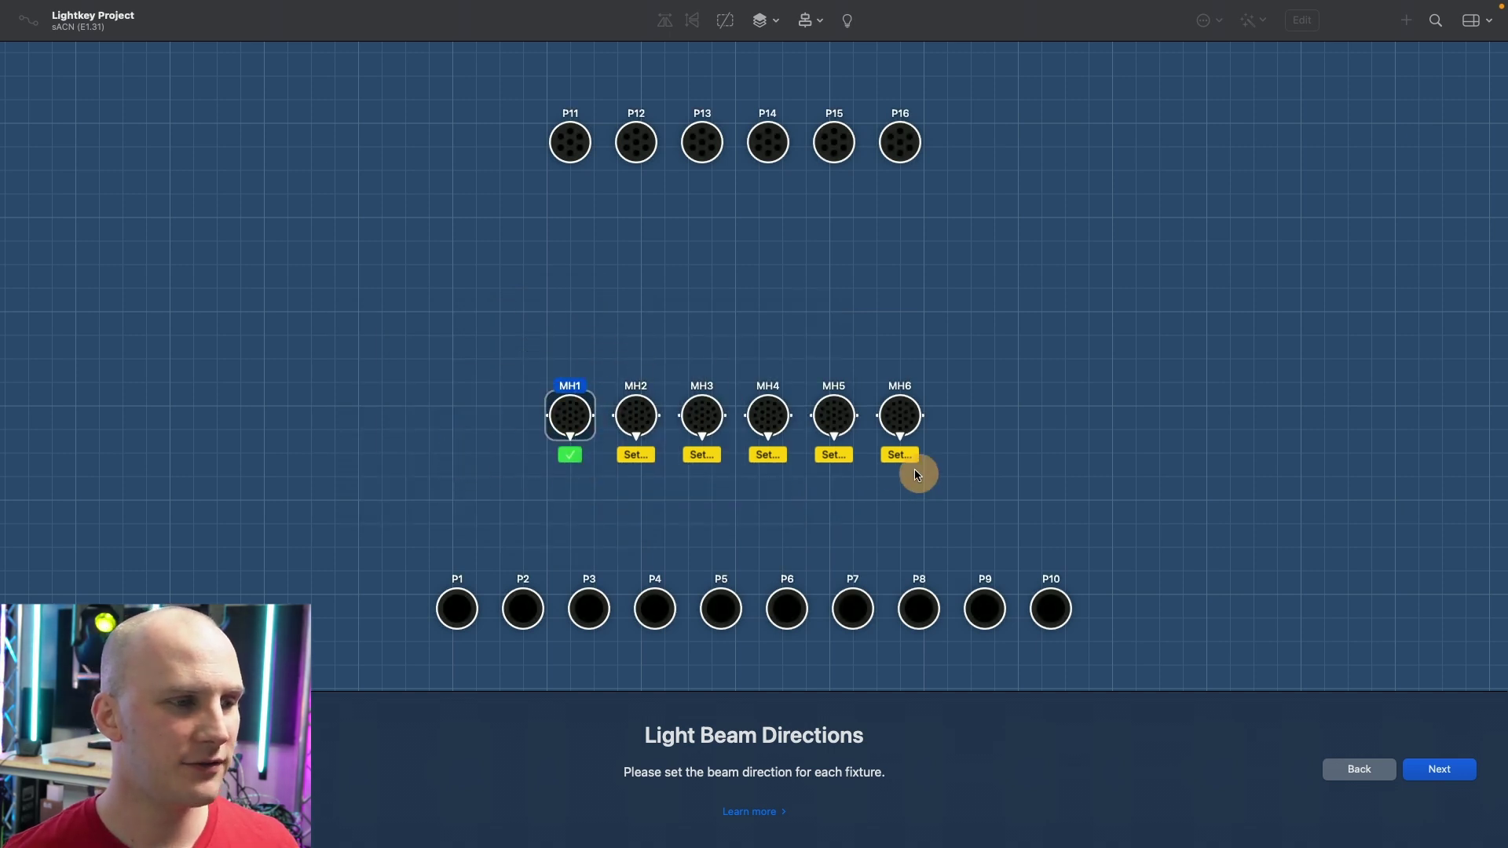
Confirm MH2's beam direction, then select MH1–MH6 and turn MH6's beam roughly upward
{"action": "left_click", "coordinate": [636, 454]}
{"action": "left_click", "coordinate": [881, 495]}
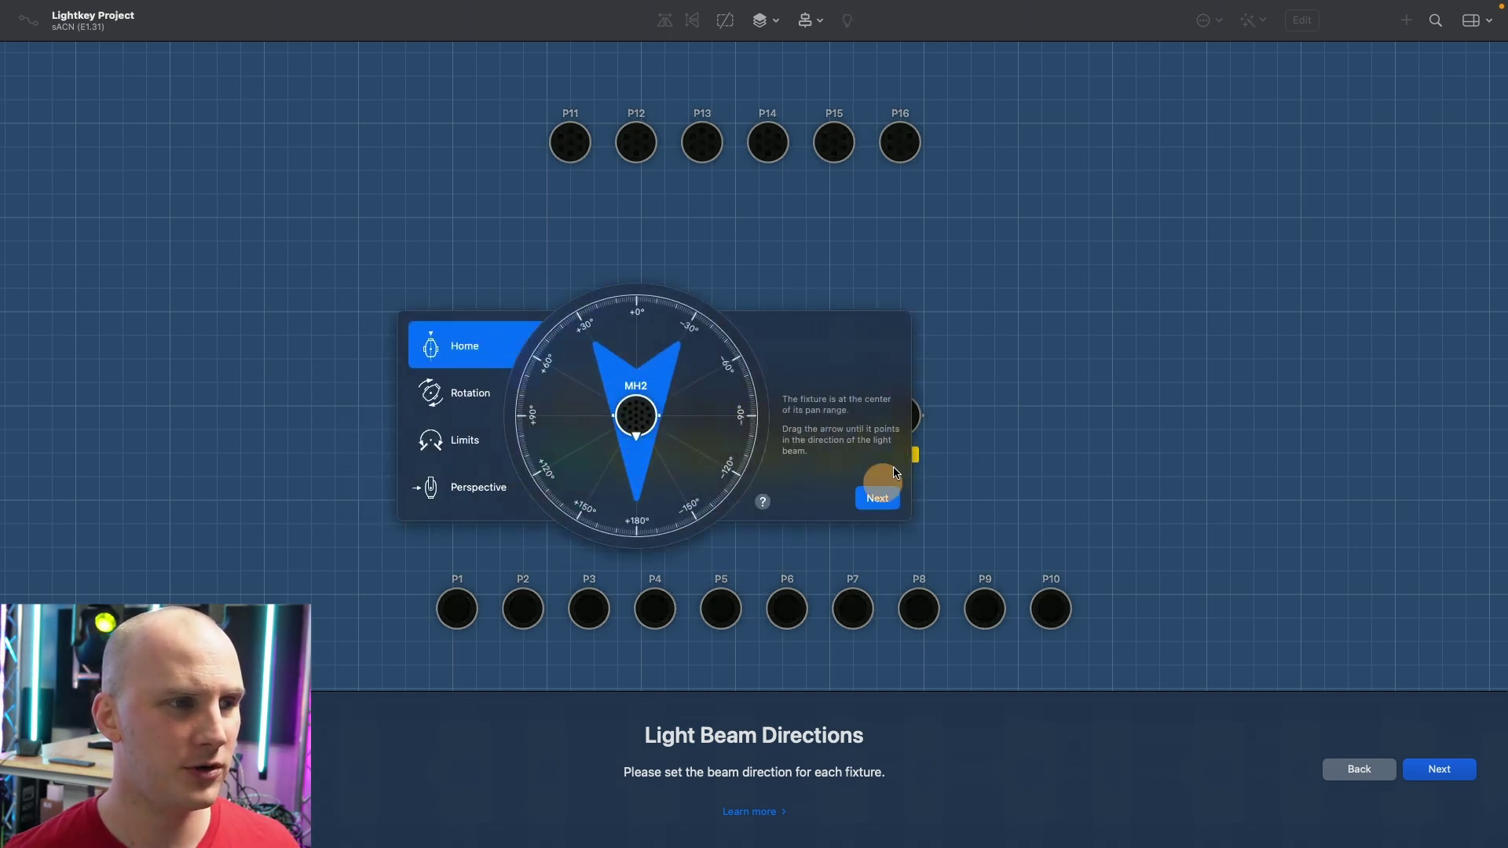
{"action": "mouse_move", "coordinate": [471, 307]}
{"action": "left_mouse_down"}
{"action": "mouse_move", "coordinate": [717, 411]}
{"action": "mouse_move", "coordinate": [892, 416]}
{"action": "left_mouse_up"}
{"action": "left_click", "coordinate": [900, 456]}
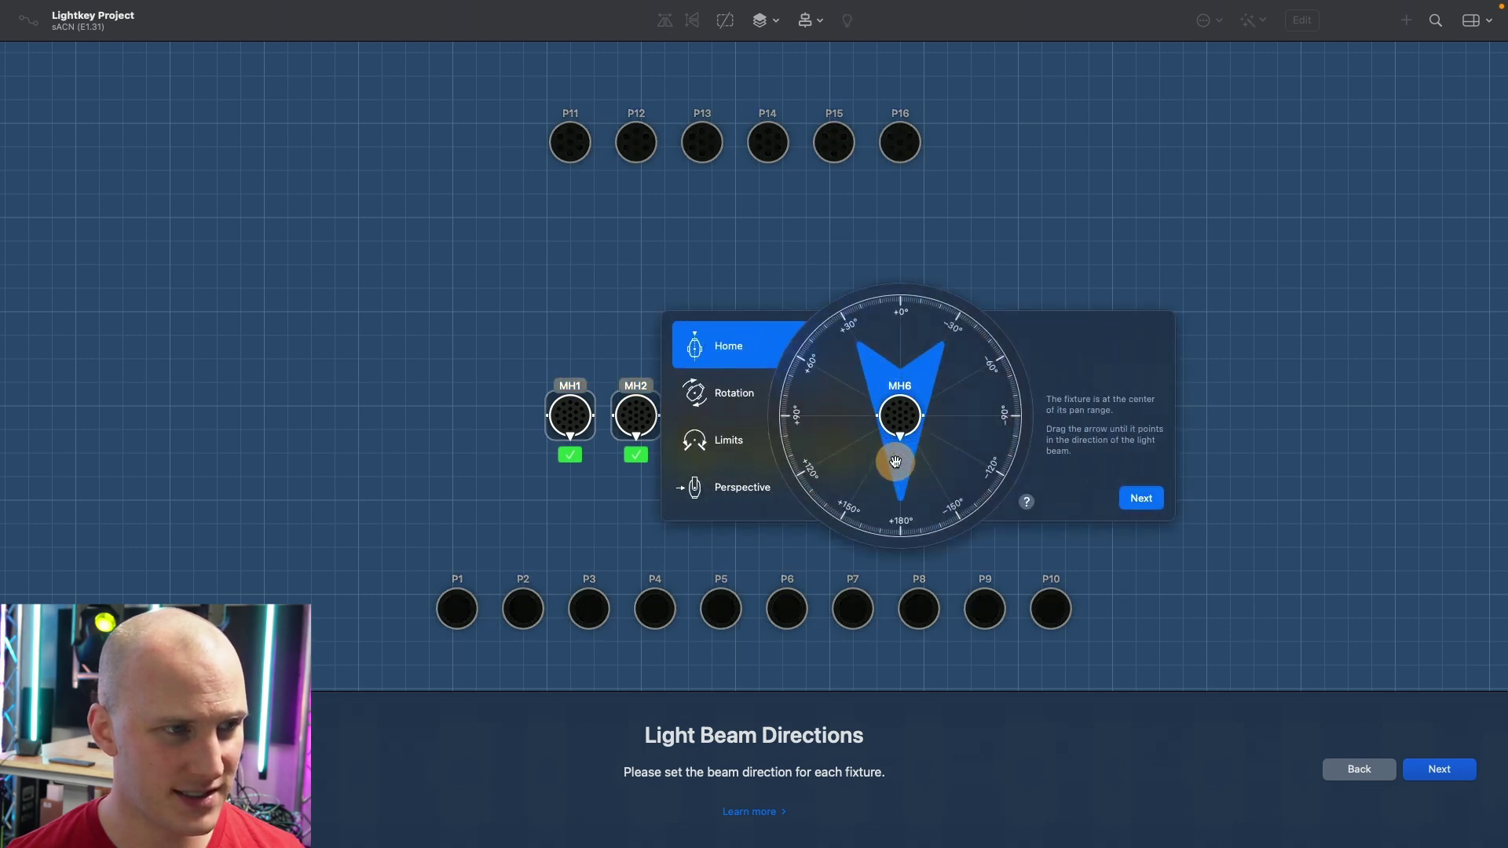
{"action": "left_click_drag", "start_coordinate": [875, 461], "coordinate": [825, 363]}
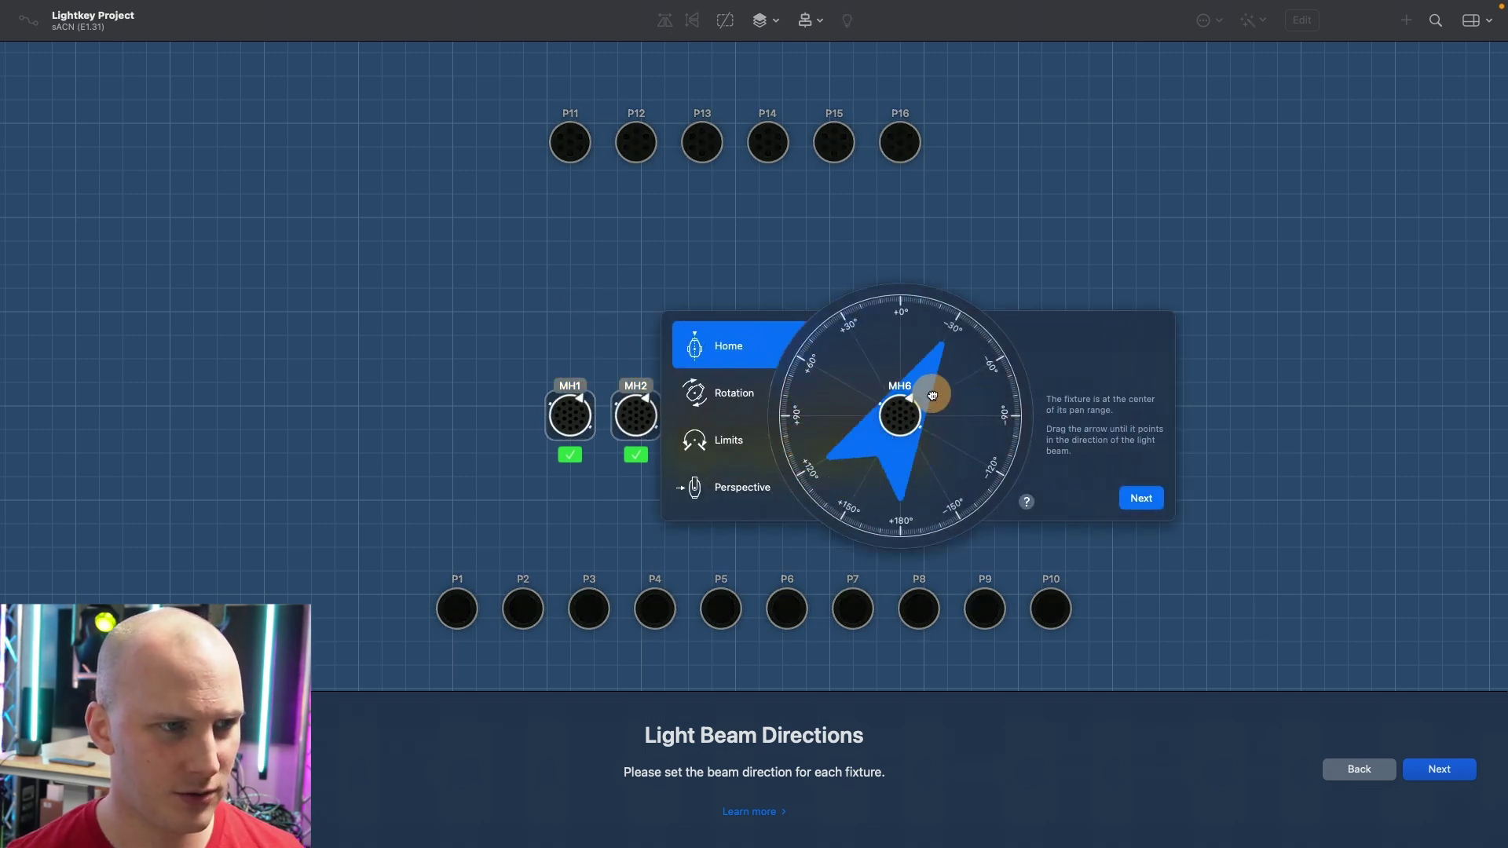
{"action": "left_click_drag", "start_coordinate": [932, 395], "coordinate": [906, 383]}
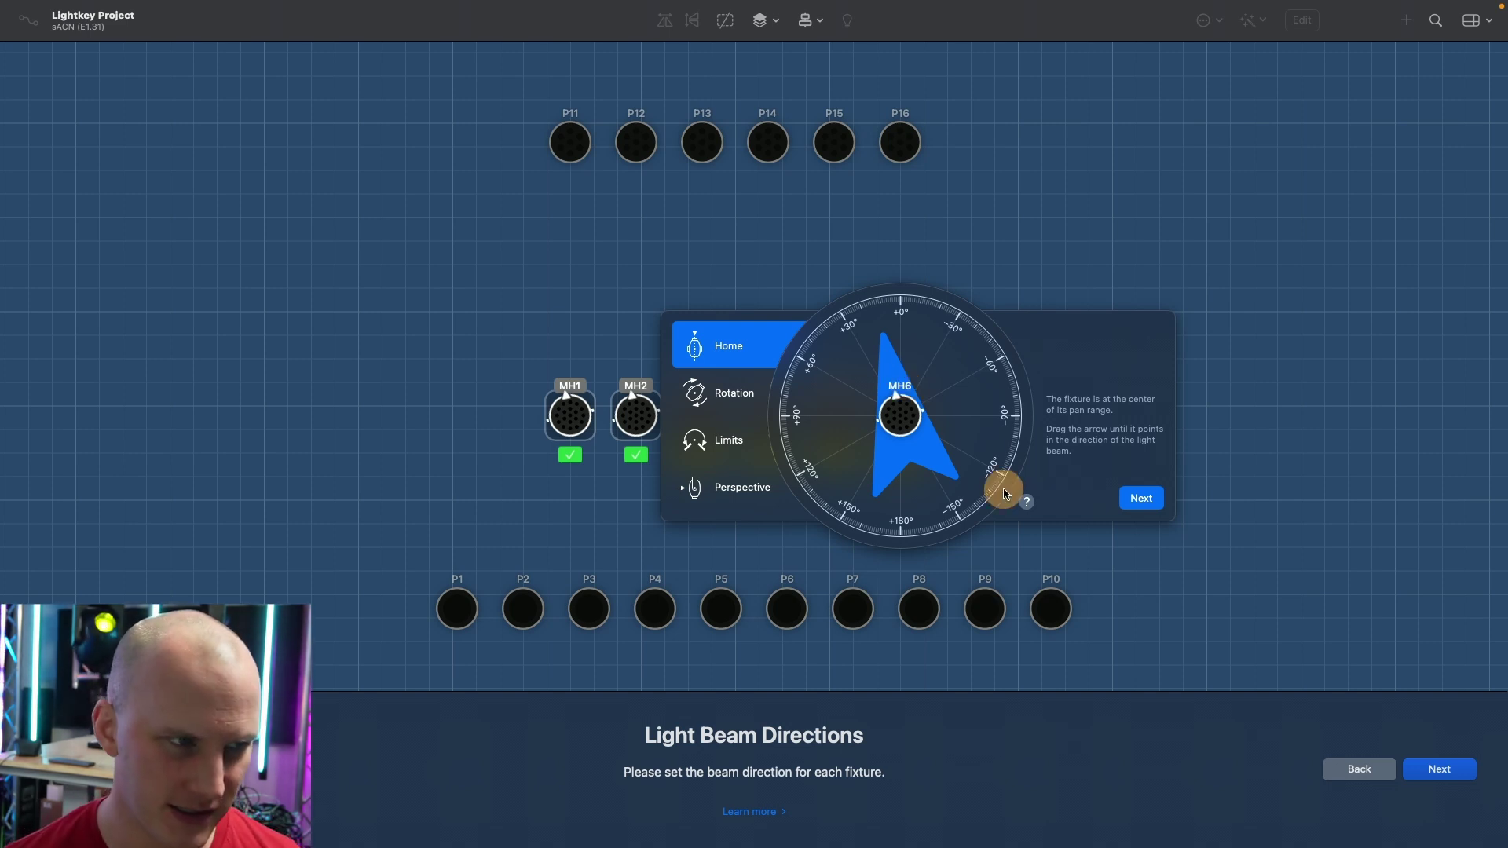
Confirm rotation, limits and perspective for the remaining heads and complete the setup wizard
{"action": "left_click", "coordinate": [1147, 503]}
{"action": "left_click", "coordinate": [1125, 492]}
{"action": "left_click", "coordinate": [1140, 498]}
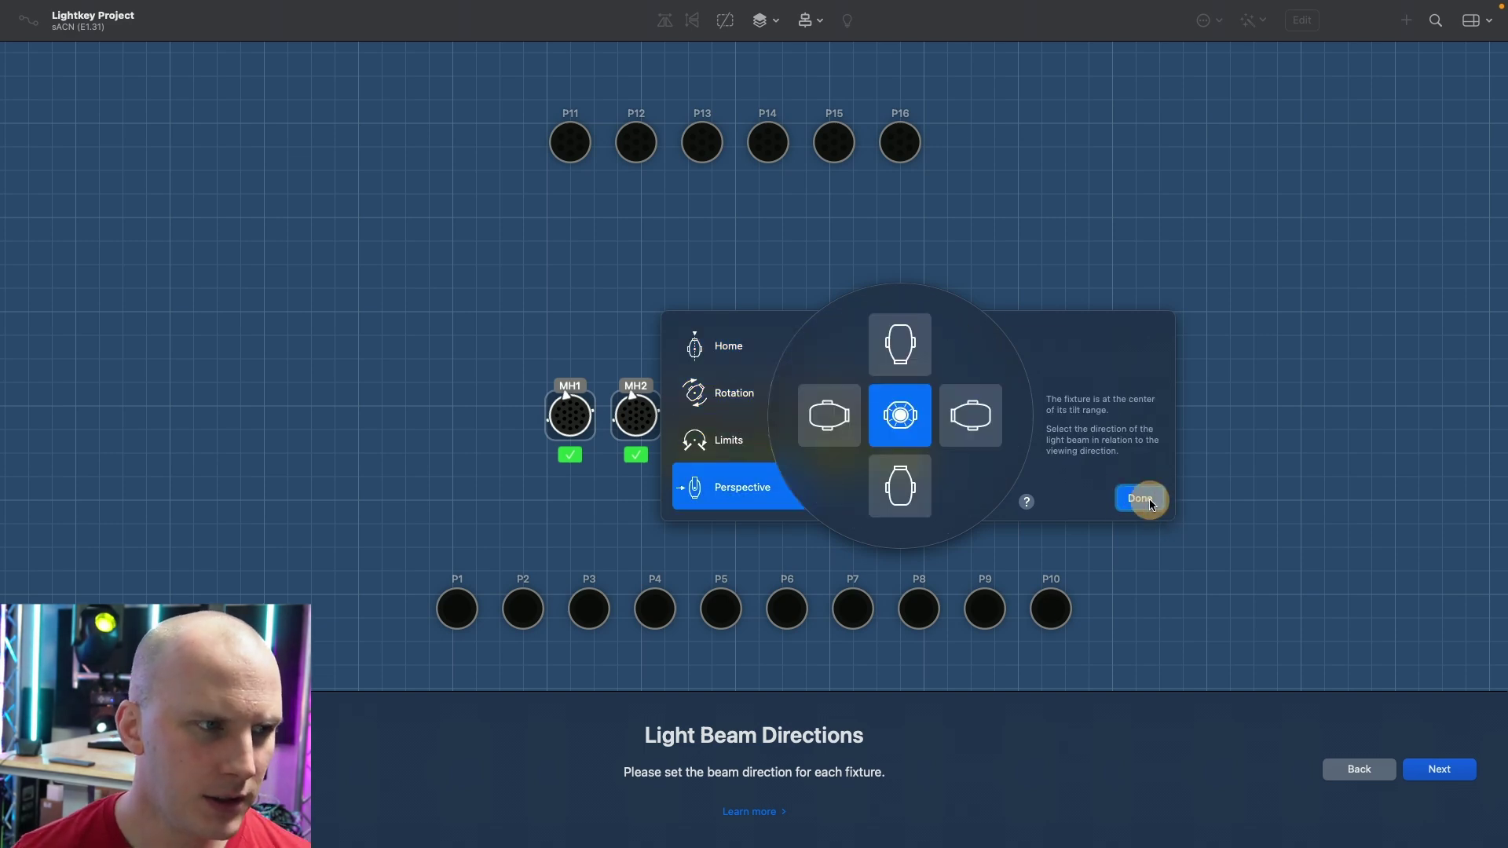
{"action": "left_click", "coordinate": [1146, 498]}
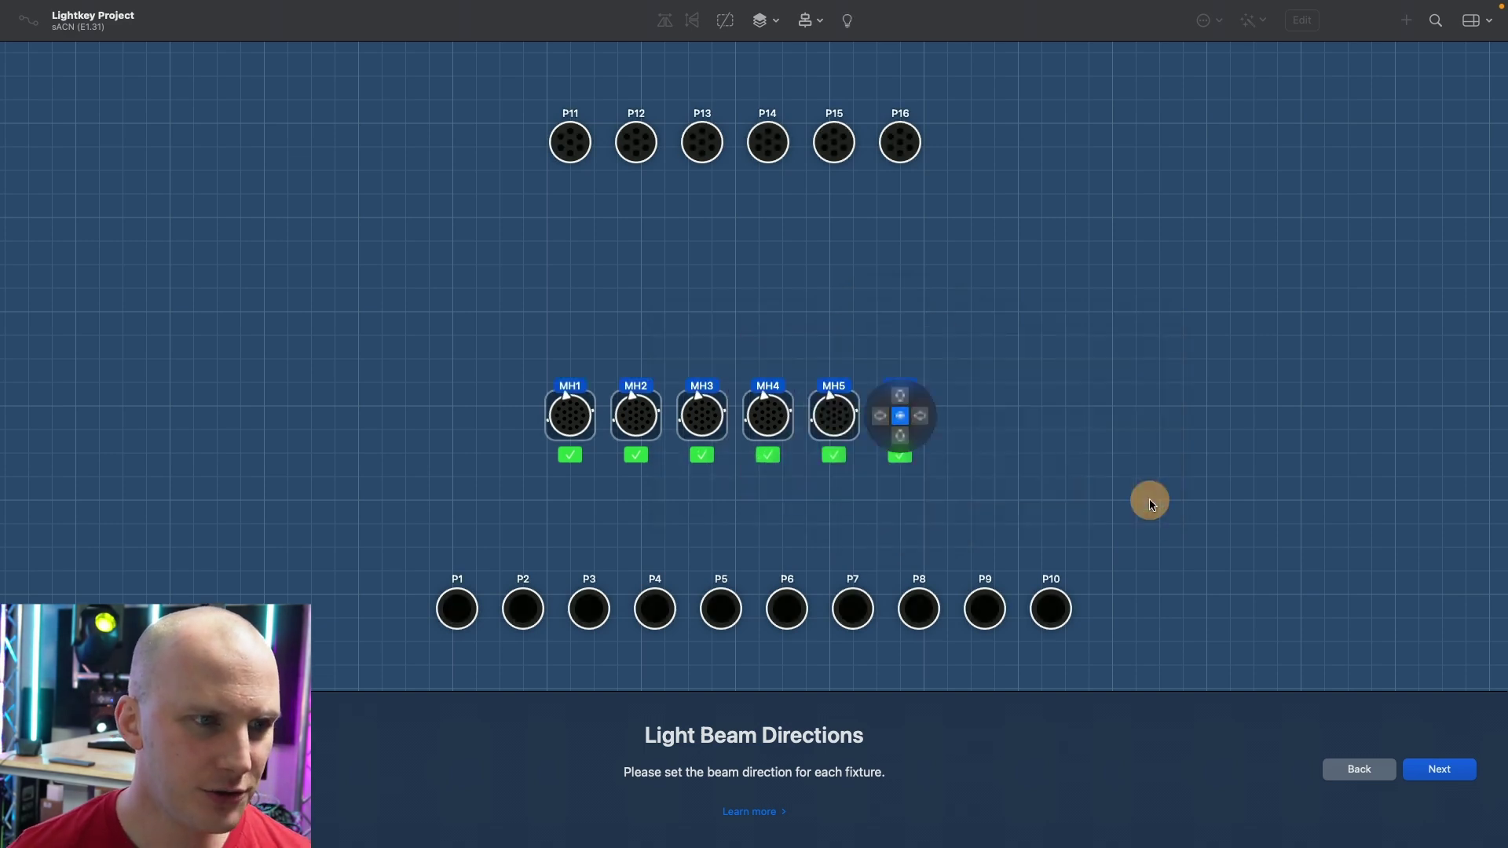
{"action": "left_click", "coordinate": [1455, 771]}
{"action": "left_click", "coordinate": [1454, 772]}
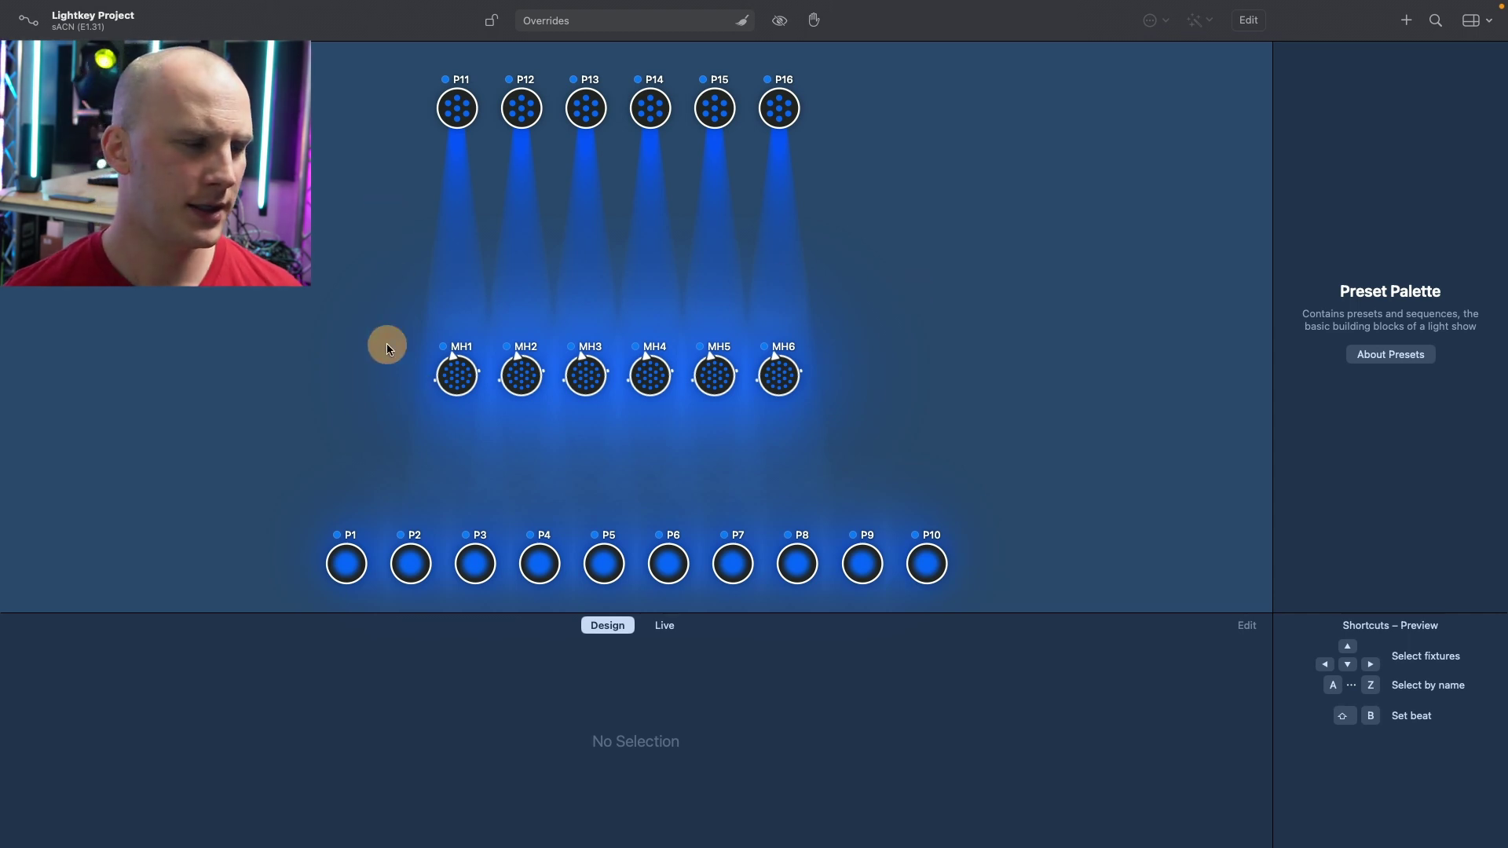
Select moving heads MH4 and MH3 together on the stage
{"action": "left_click", "coordinate": [651, 375]}
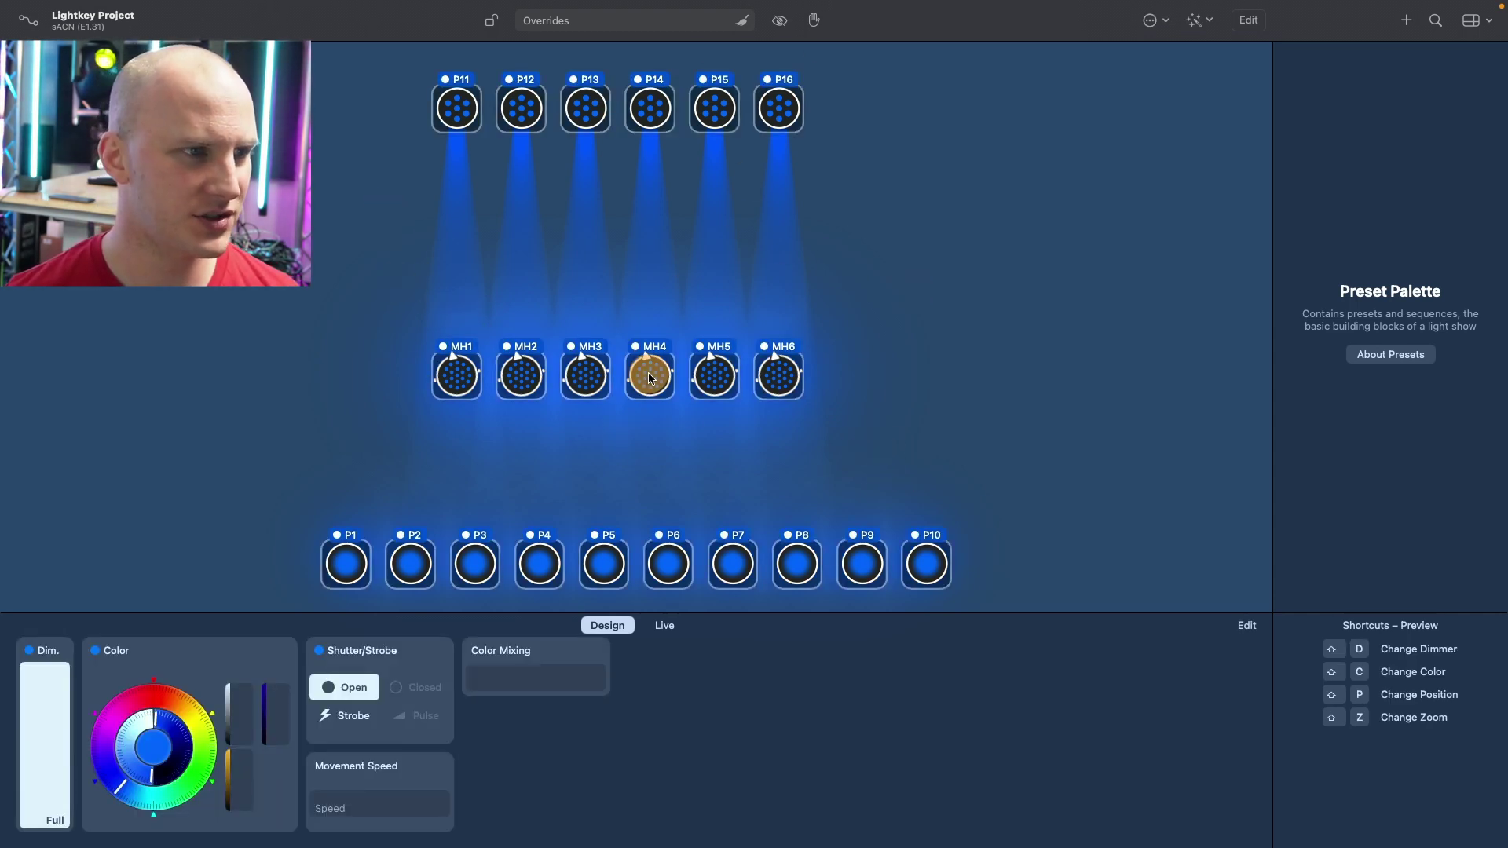
{"action": "left_click", "coordinate": [651, 377]}
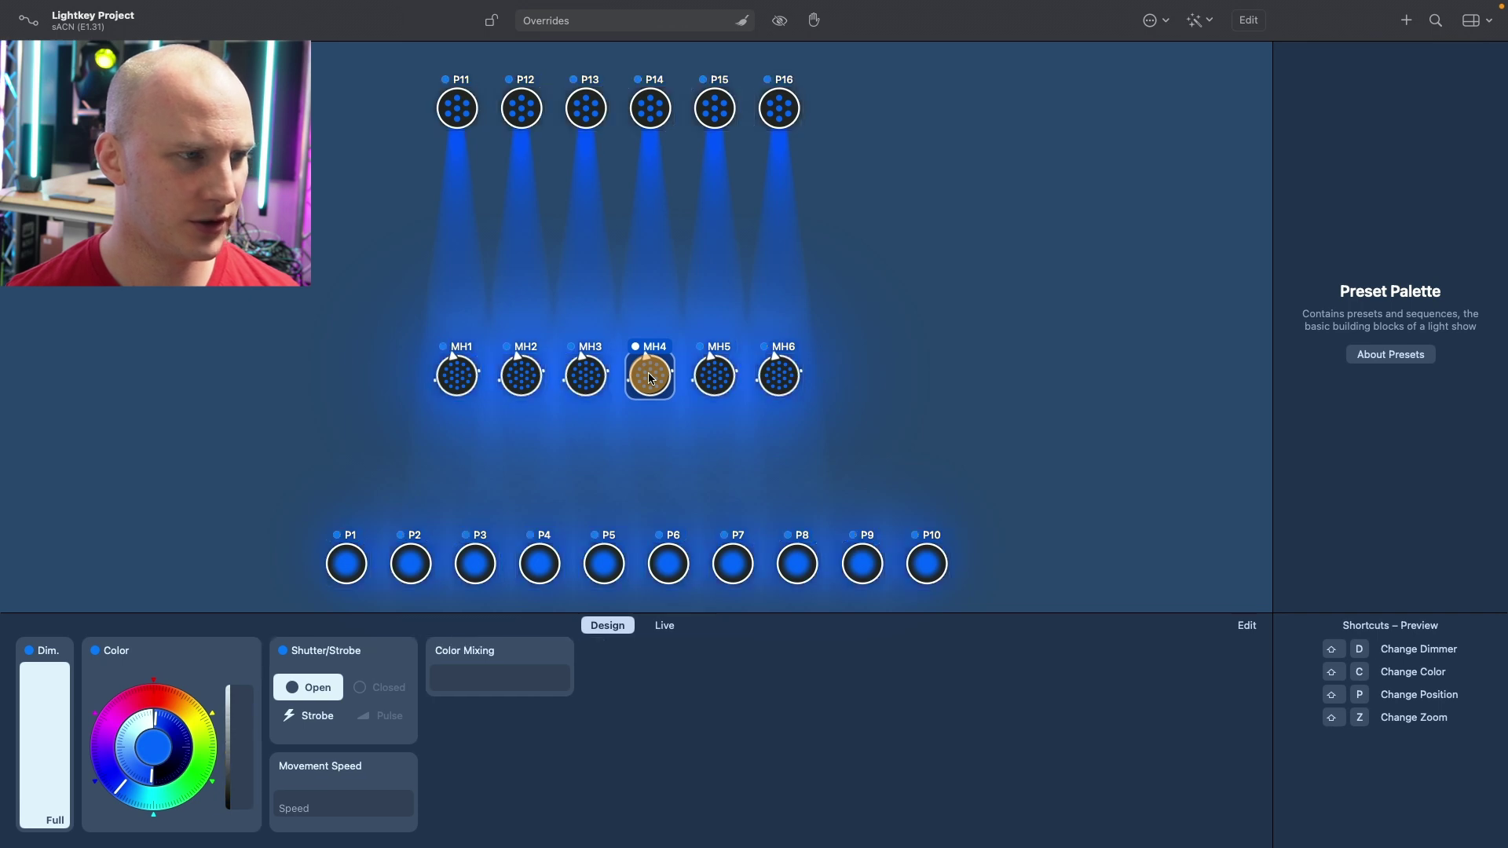
{"action": "left_click", "coordinate": [601, 382], "text": "shift"}
{"action": "left_click", "coordinate": [63, 731]}
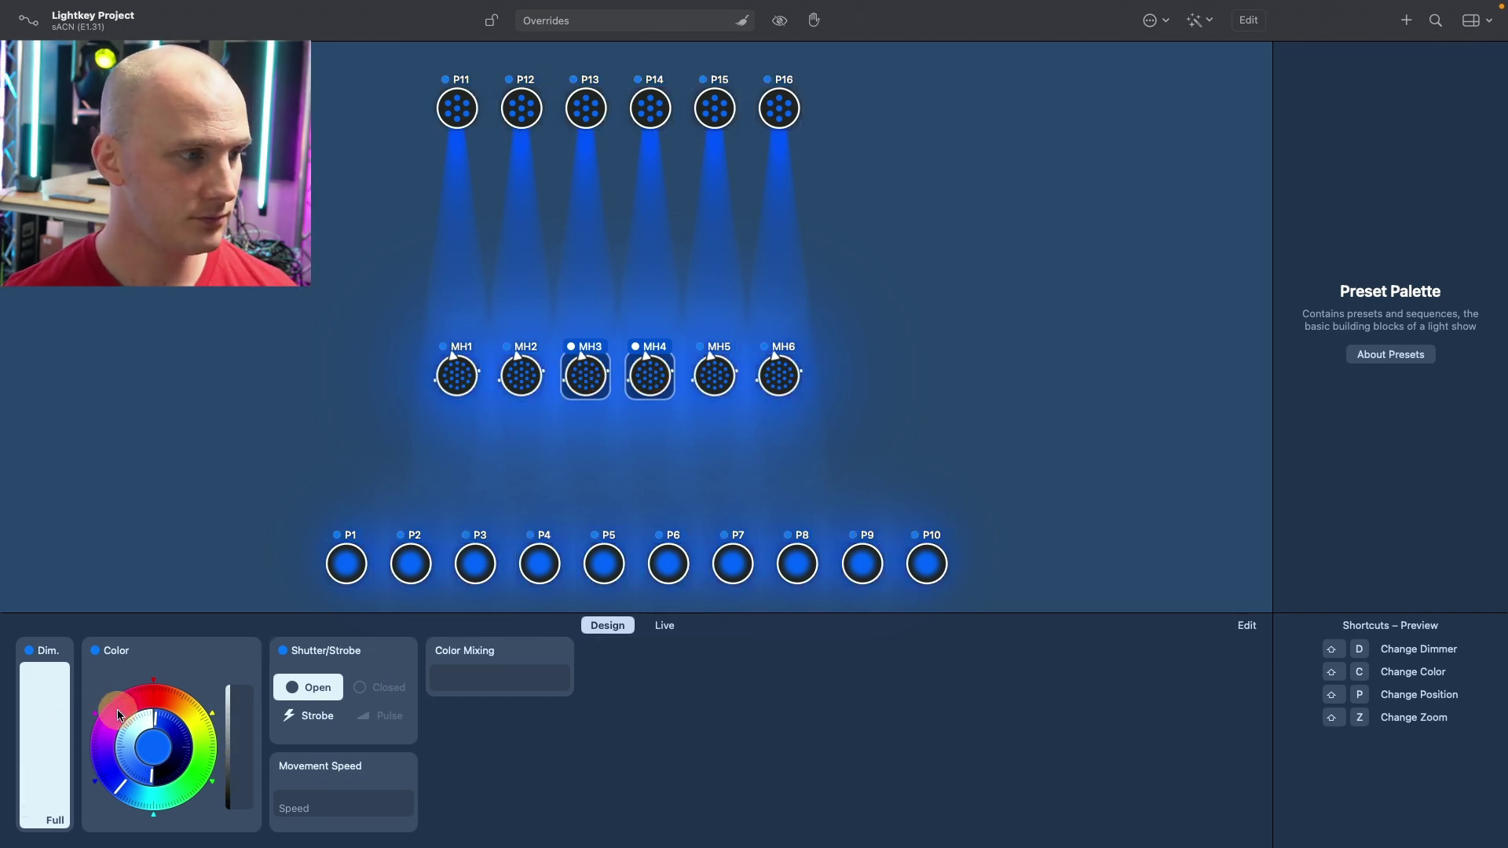
Colour MH3 and MH4 red with Cool White at 99%, testing then restoring full dimmer
{"action": "left_click_drag", "start_coordinate": [116, 709], "coordinate": [152, 693]}
{"action": "left_click", "coordinate": [236, 731]}
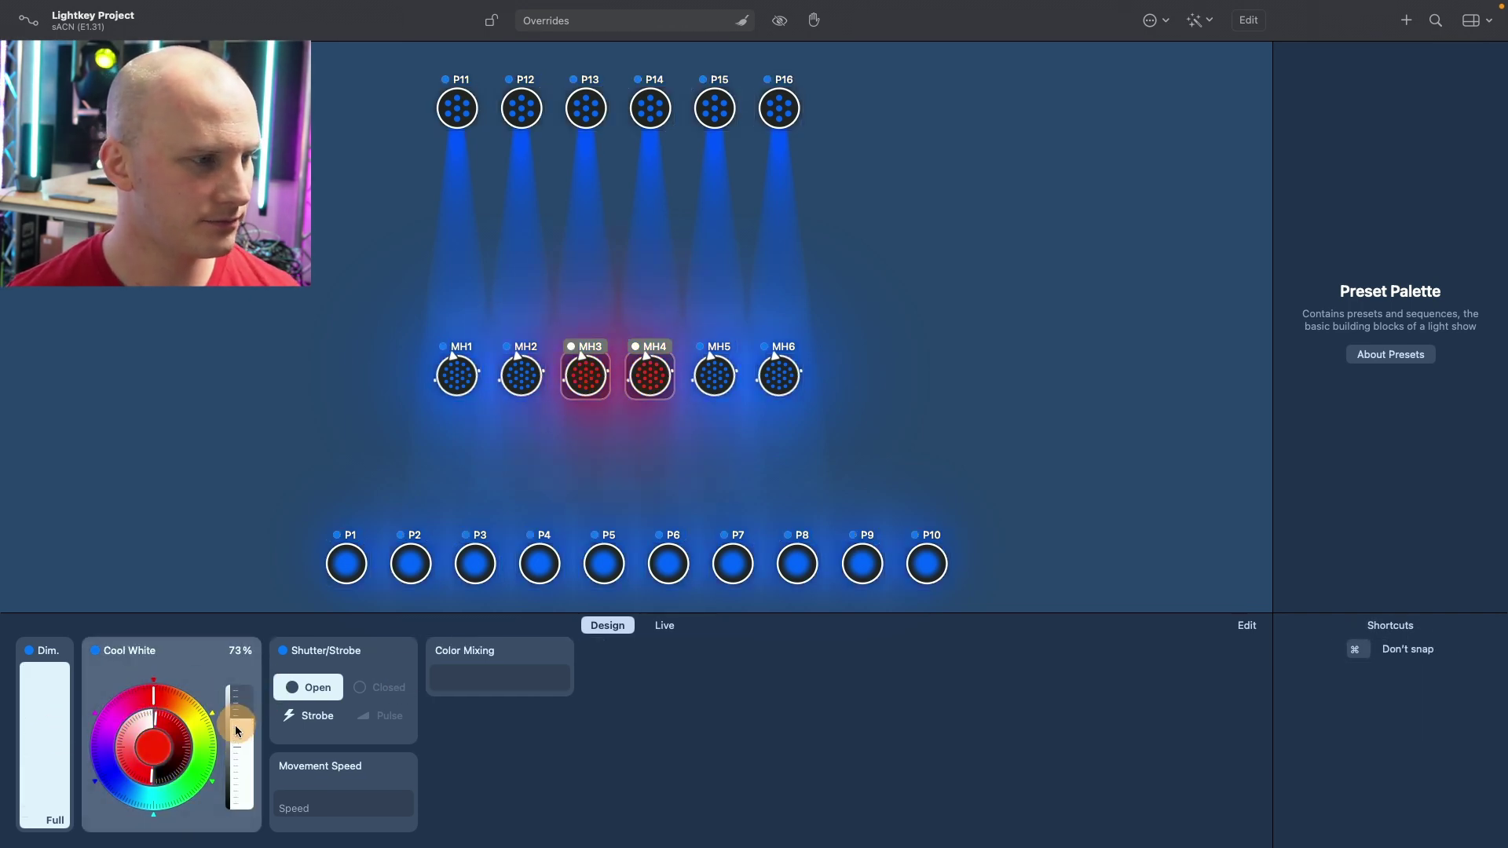
{"action": "left_click_drag", "start_coordinate": [237, 731], "coordinate": [252, 619]}
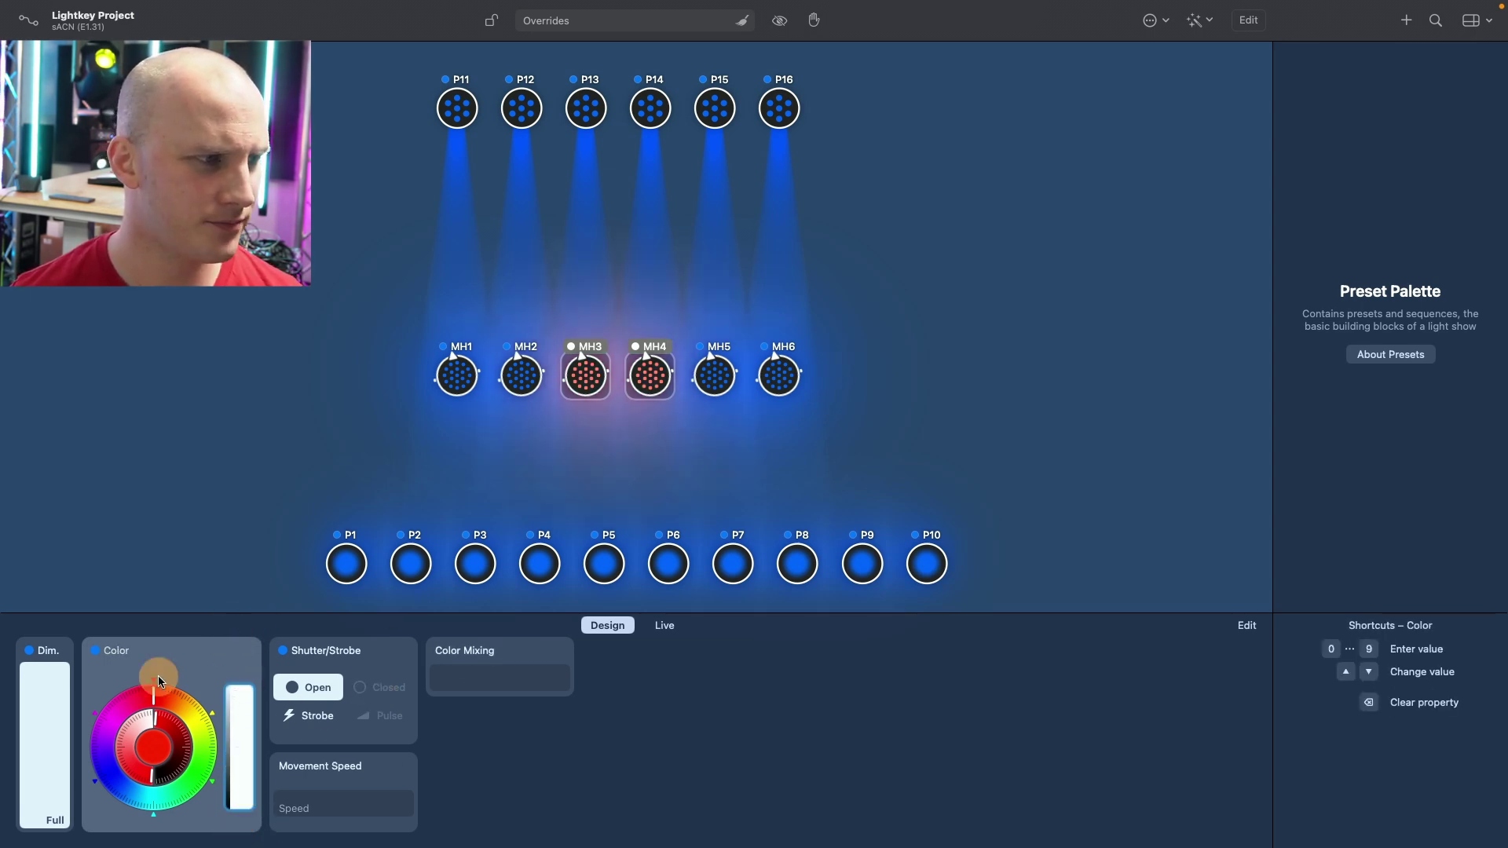
{"action": "left_click_drag", "start_coordinate": [52, 672], "coordinate": [52, 583]}
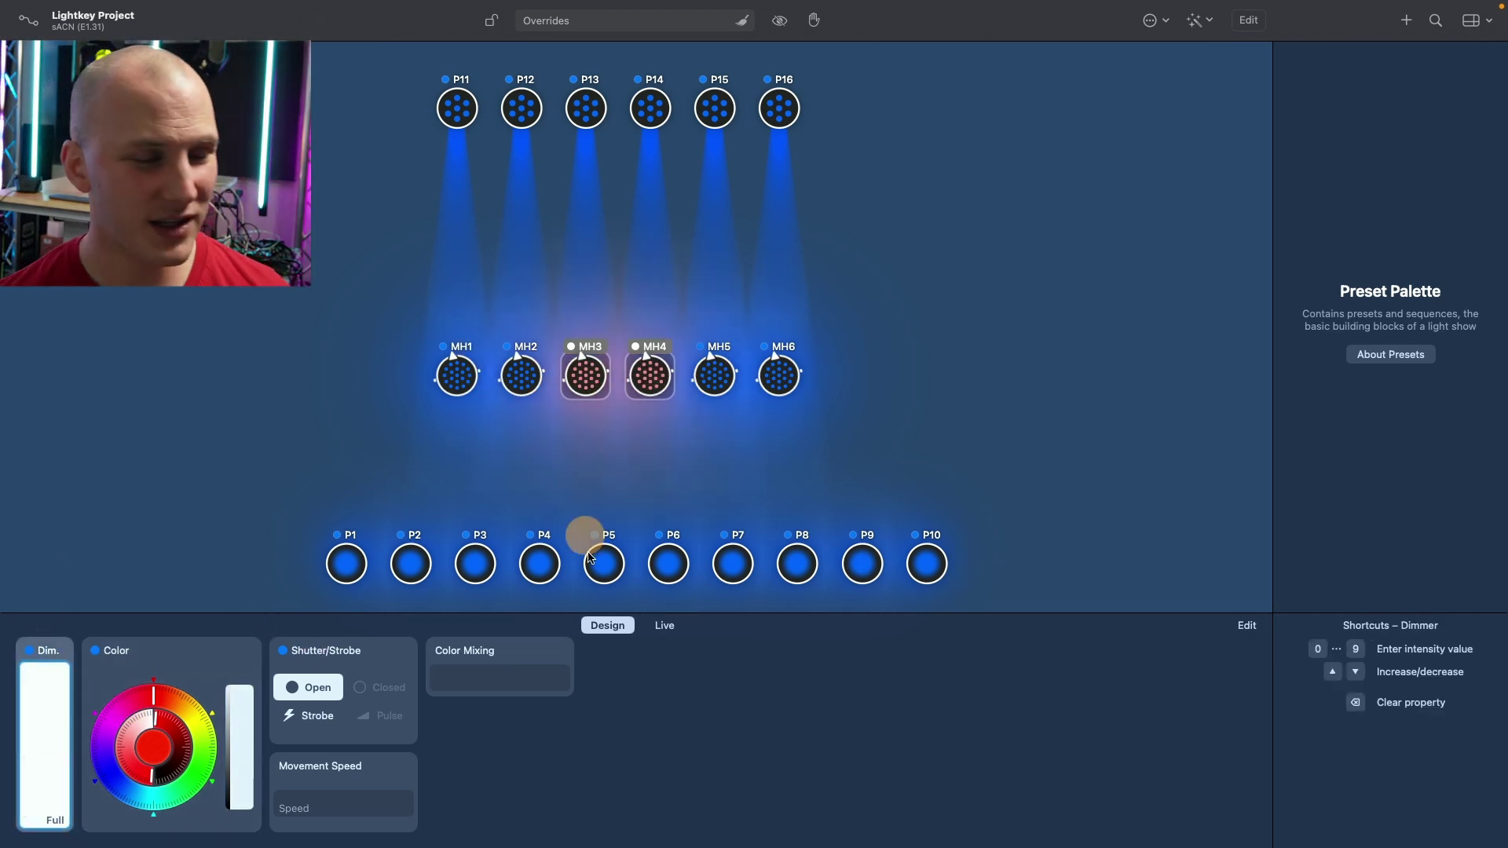
{"action": "left_click", "coordinate": [681, 692]}
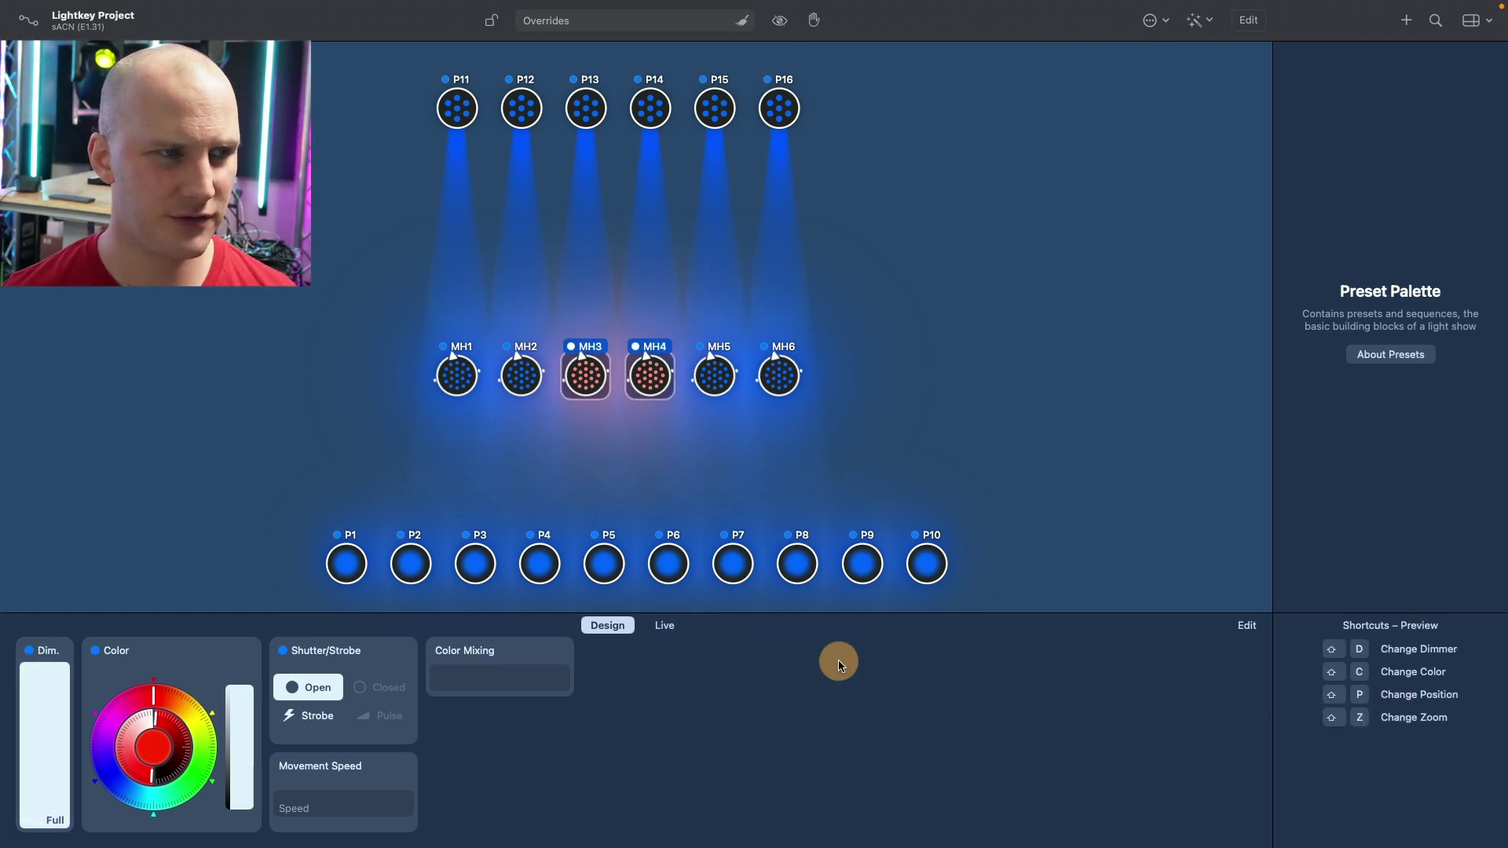
Open the Position editor with Shift+P and tilt MH3 and MH4 to about 69.5°
{"action": "key", "text": "shift+p"}
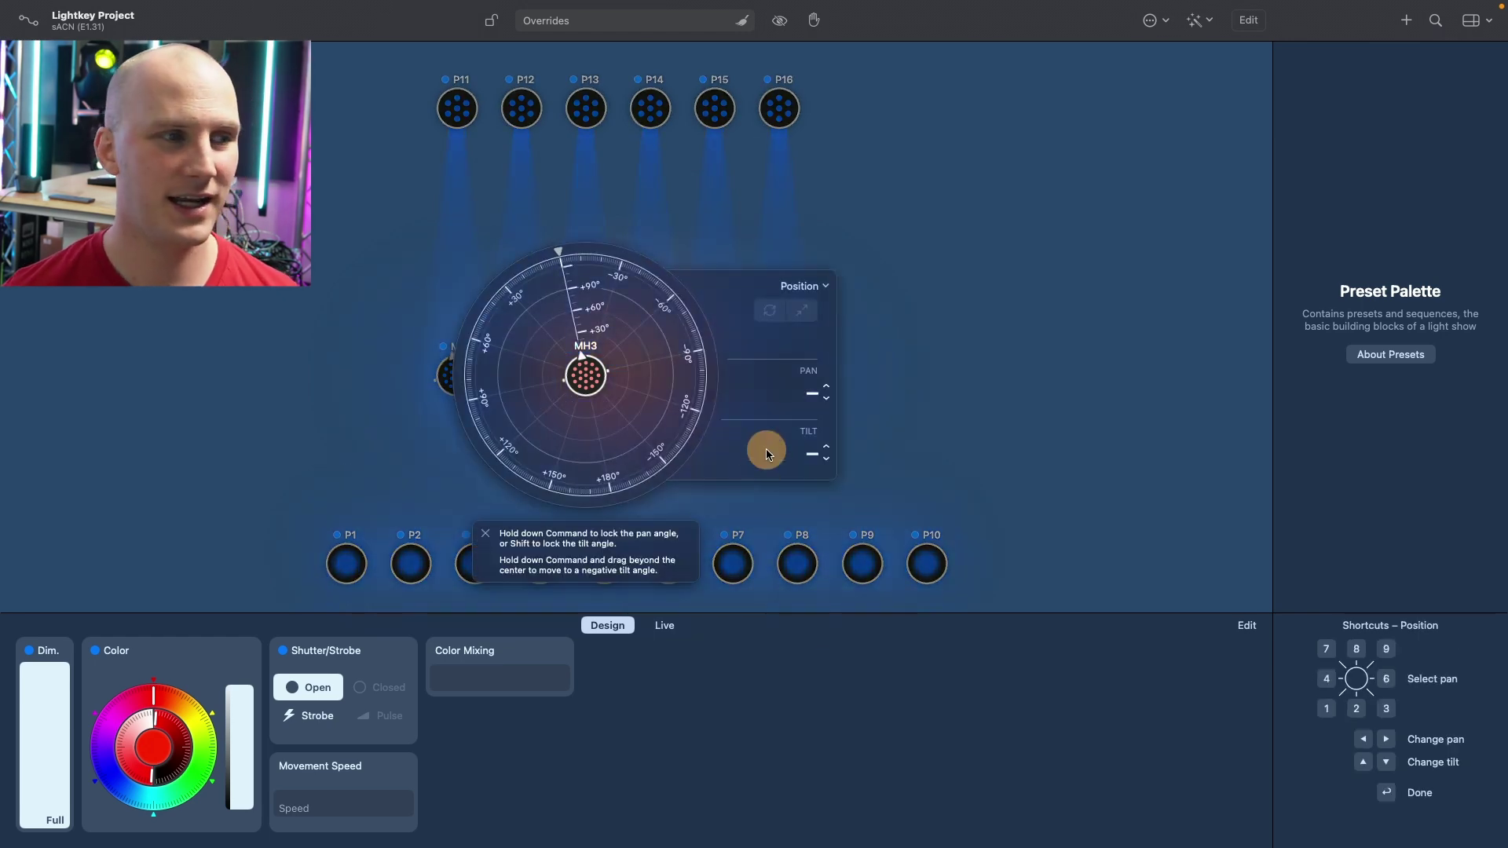
{"action": "left_click_drag", "start_coordinate": [617, 399], "coordinate": [360, 307]}
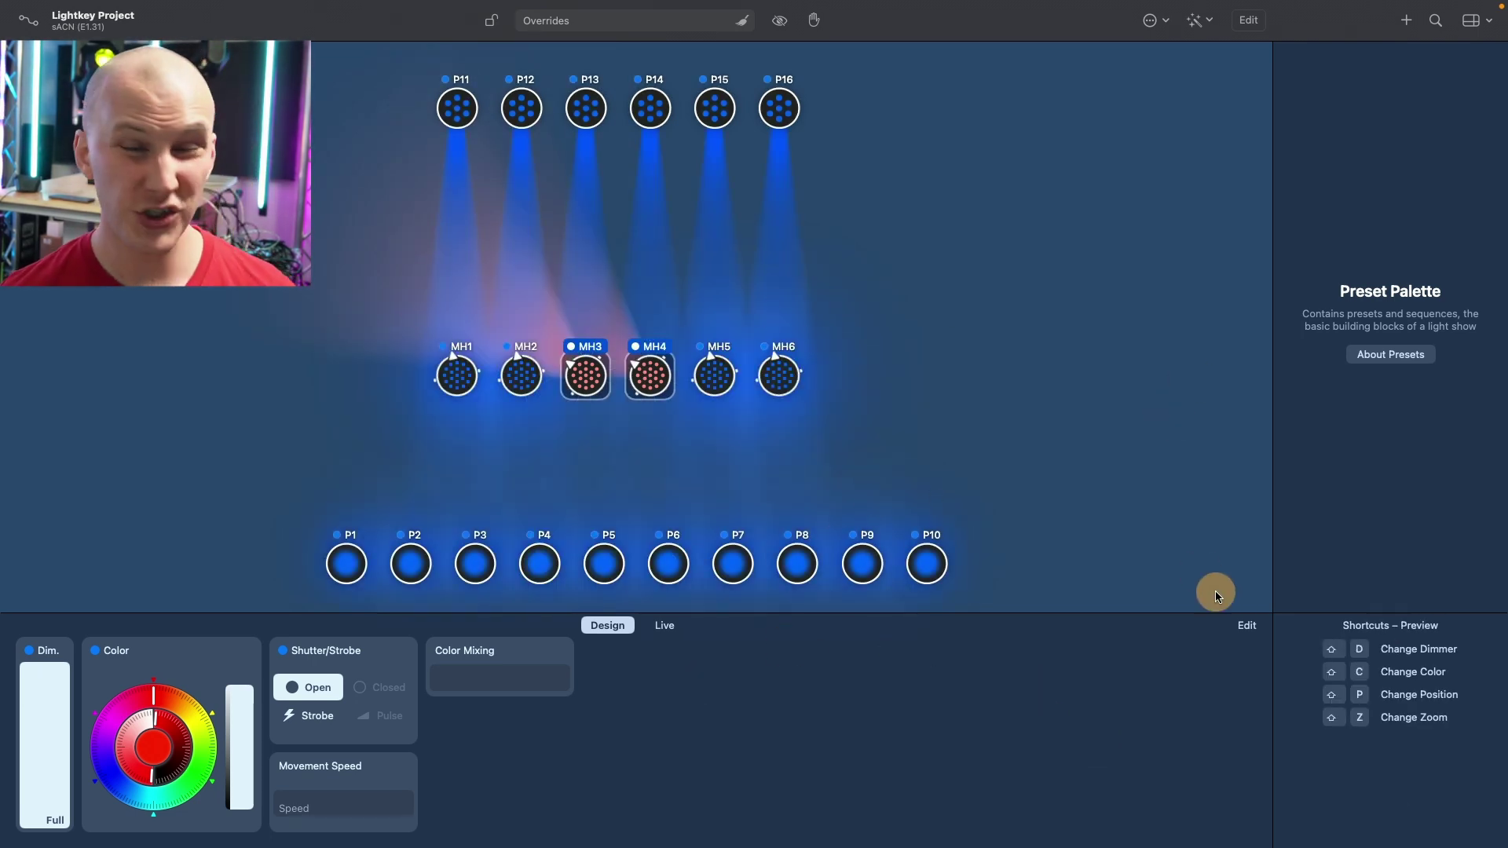
Save the current look as a new preset named Red/Blue in the Preset Palette
{"action": "right_click", "coordinate": [1362, 241]}
{"action": "left_click", "coordinate": [1366, 179]}
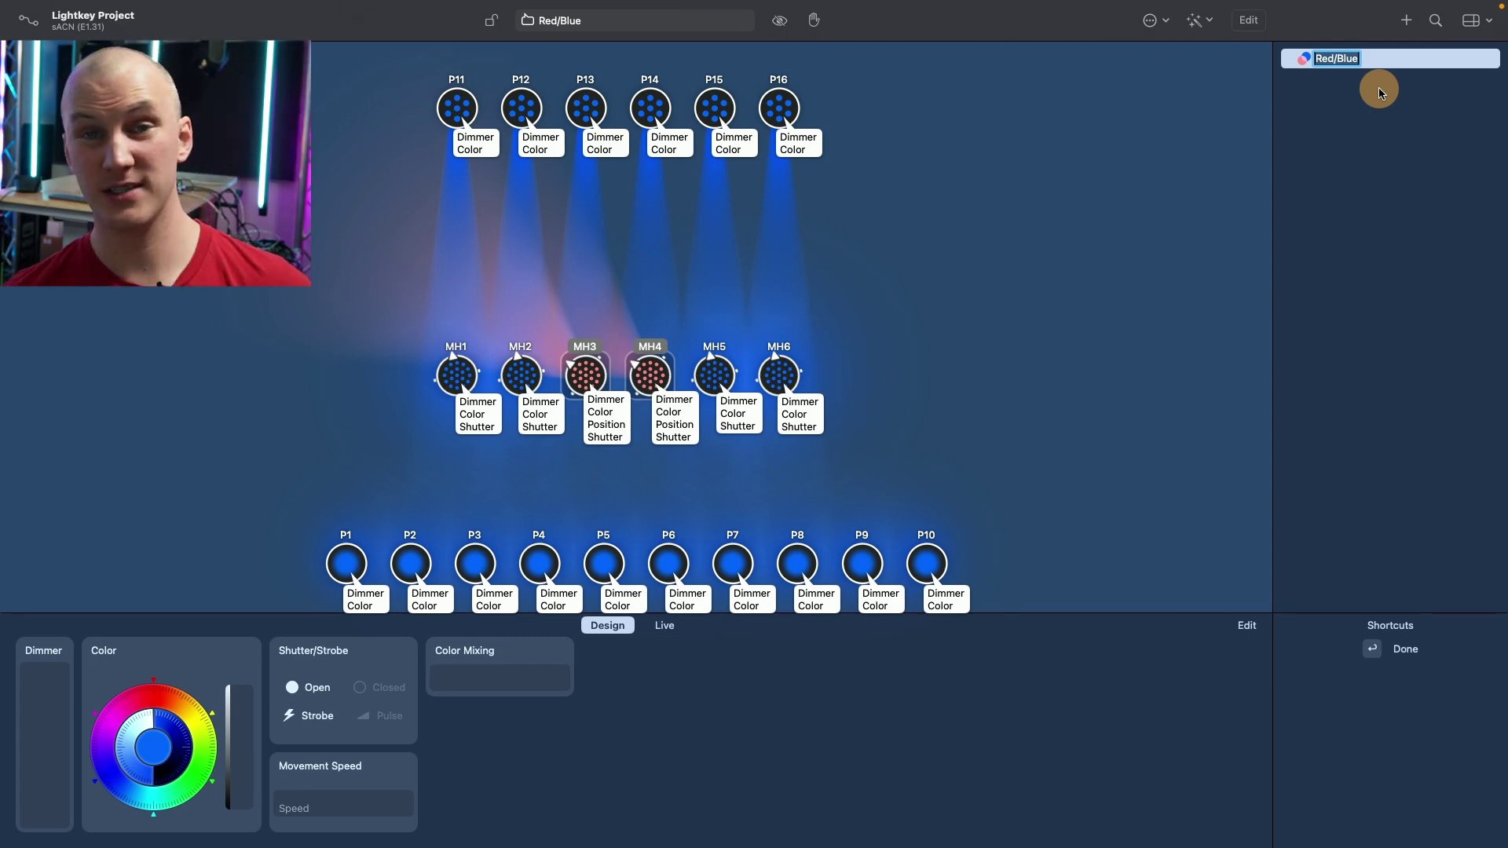
{"action": "left_click", "coordinate": [1380, 93]}
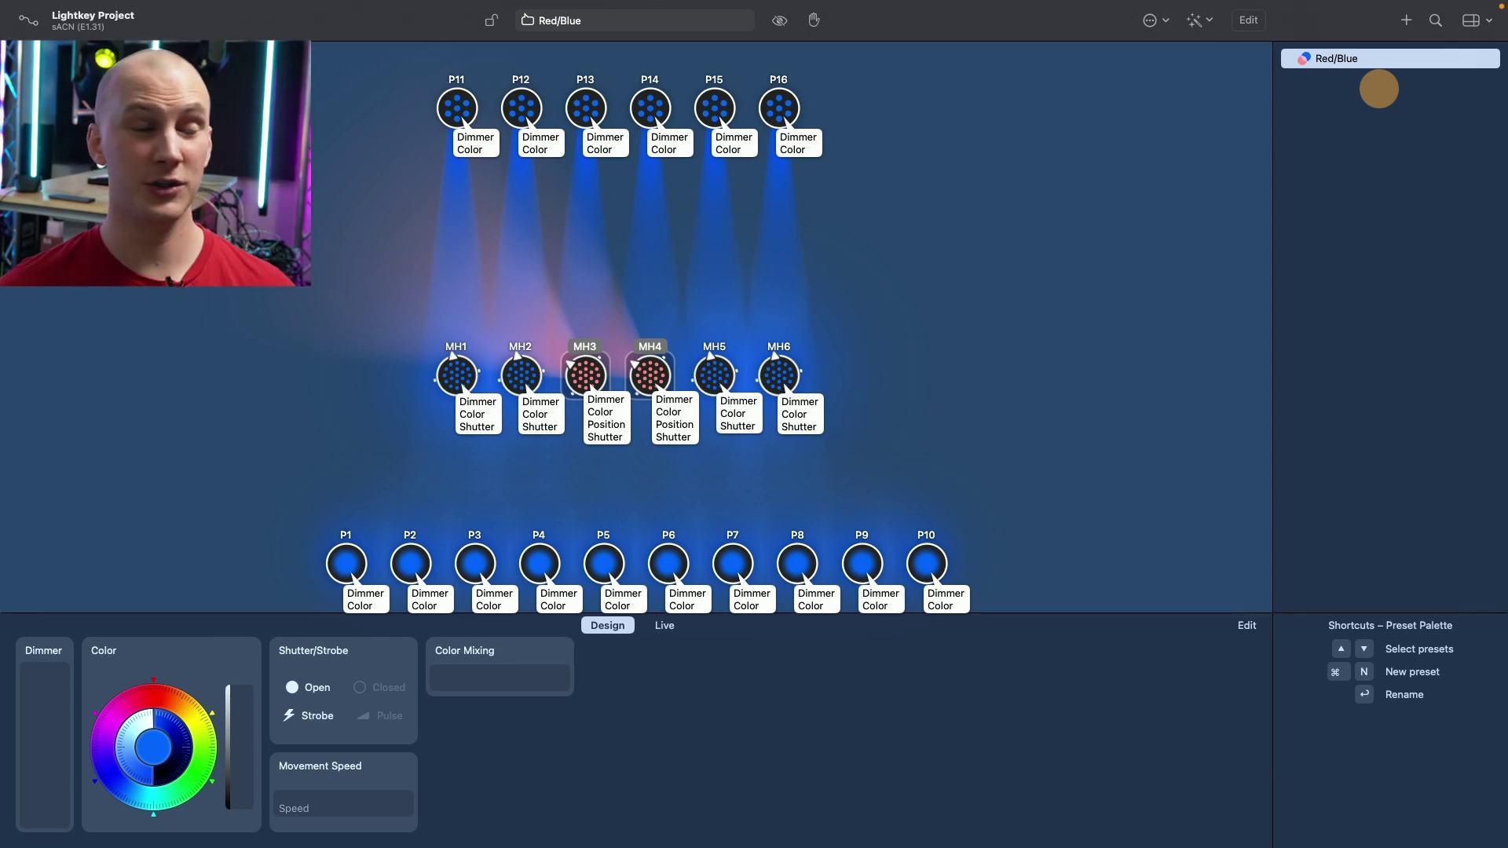
{"action": "left_click", "coordinate": [1380, 90]}
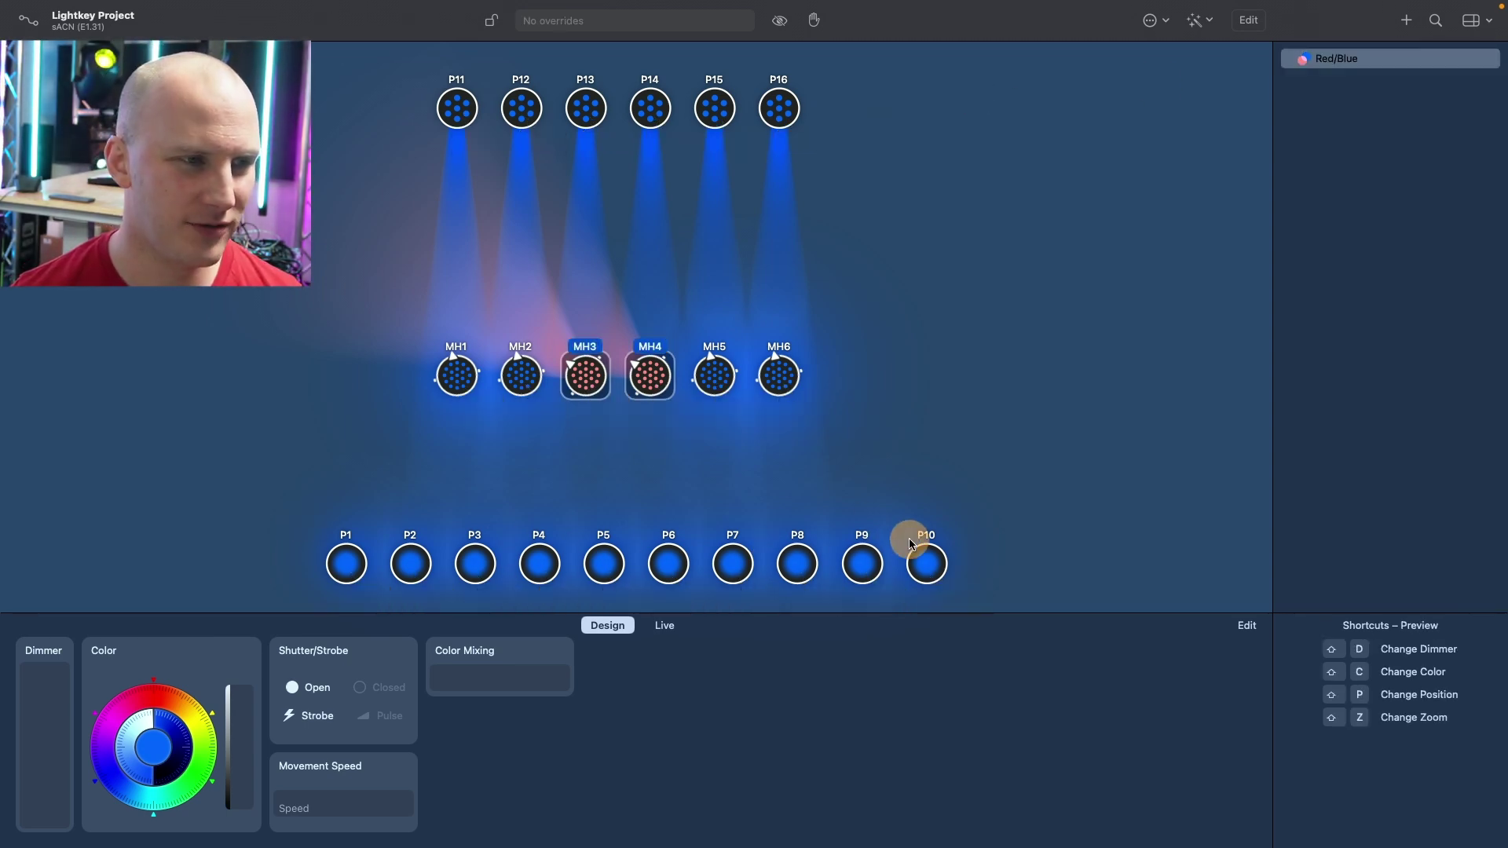
Clear the fixture selection and show the Live View panel
{"action": "left_click", "coordinate": [709, 372]}
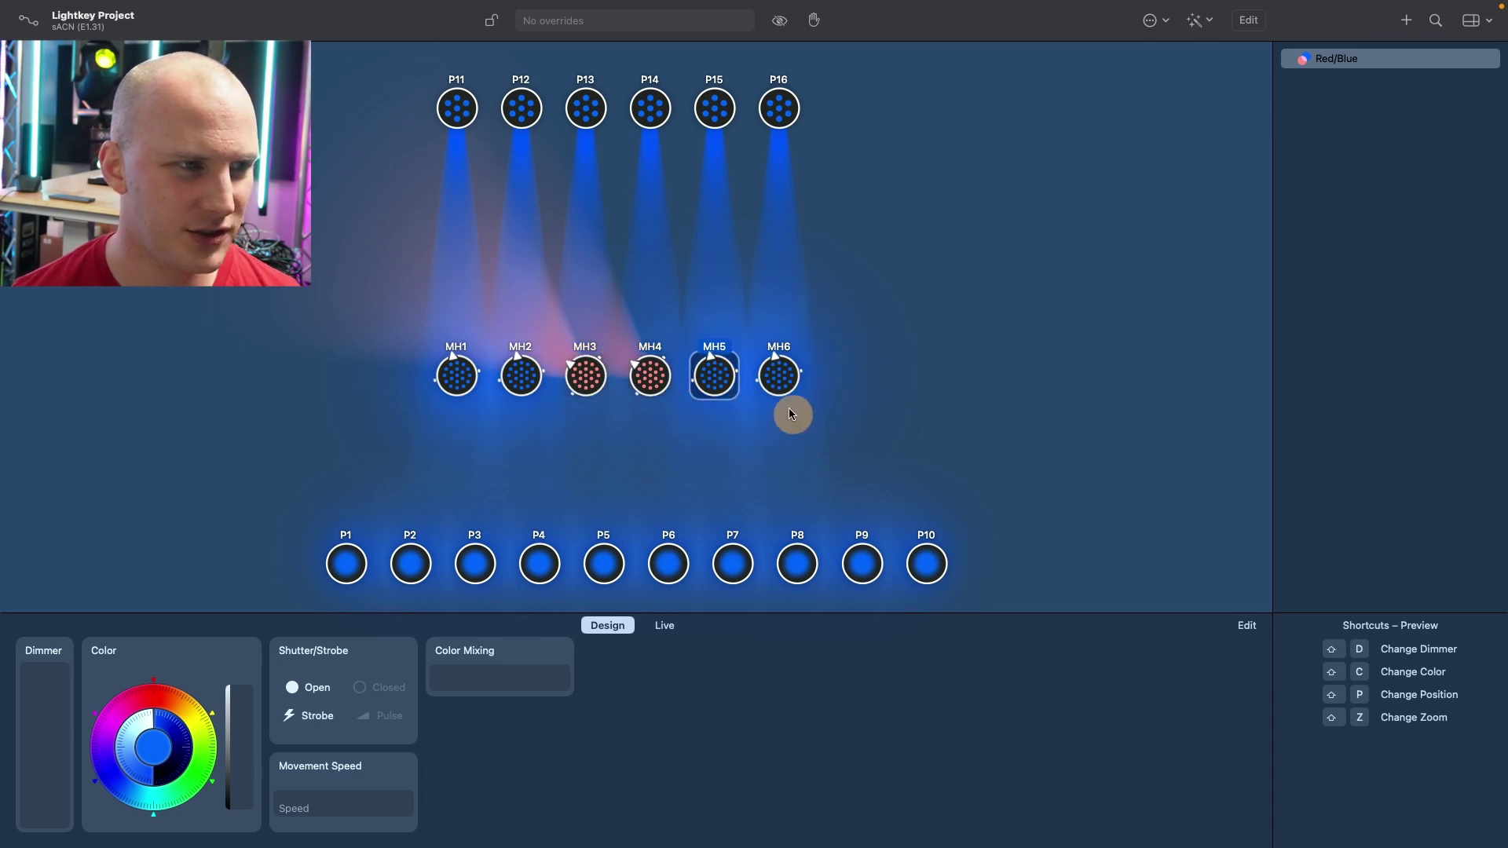
{"action": "left_click", "coordinate": [684, 585]}
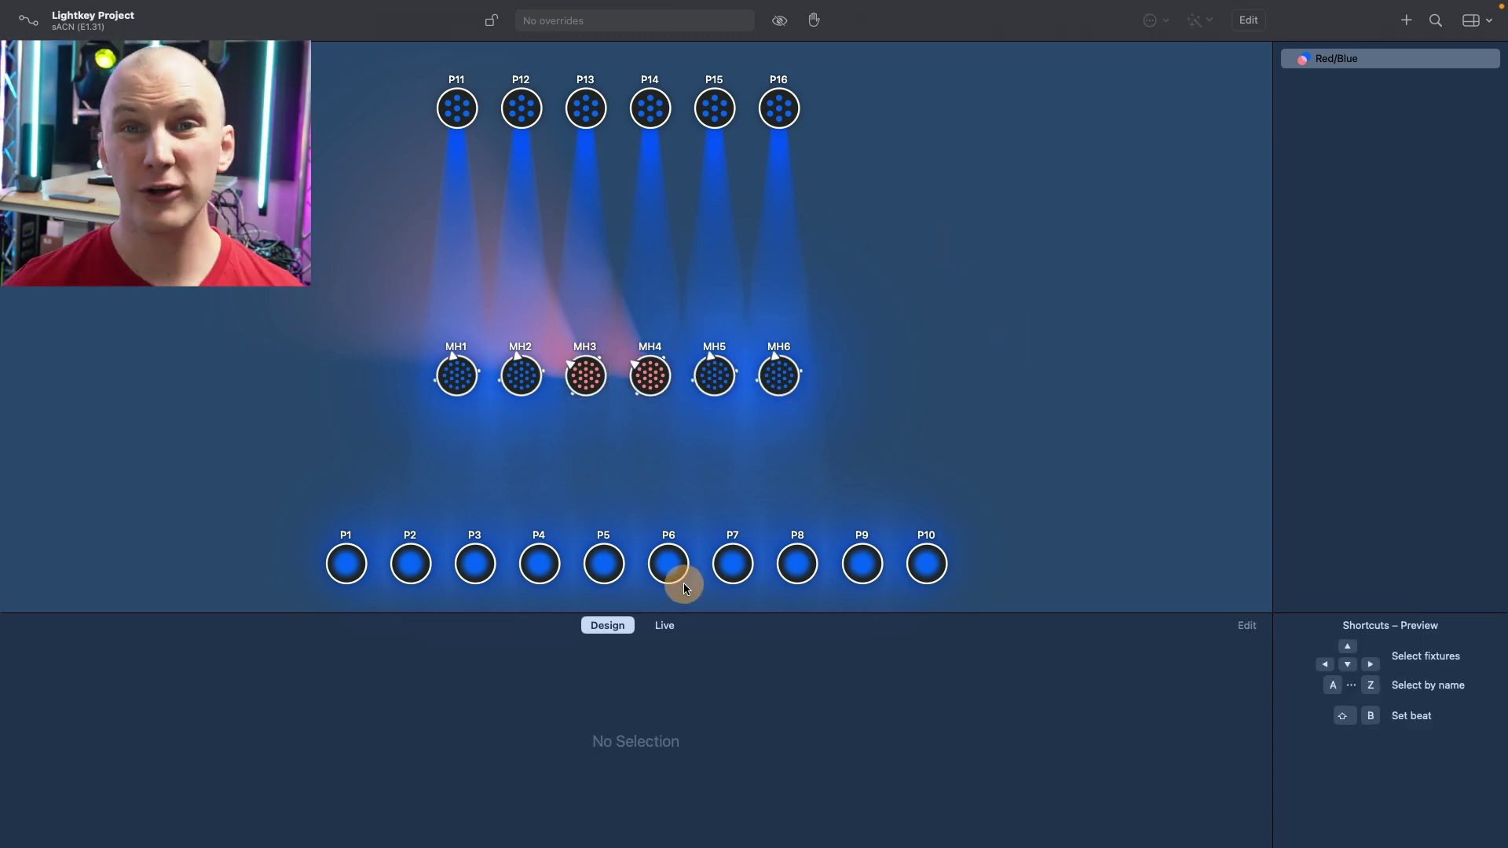
{"action": "left_click", "coordinate": [666, 624]}
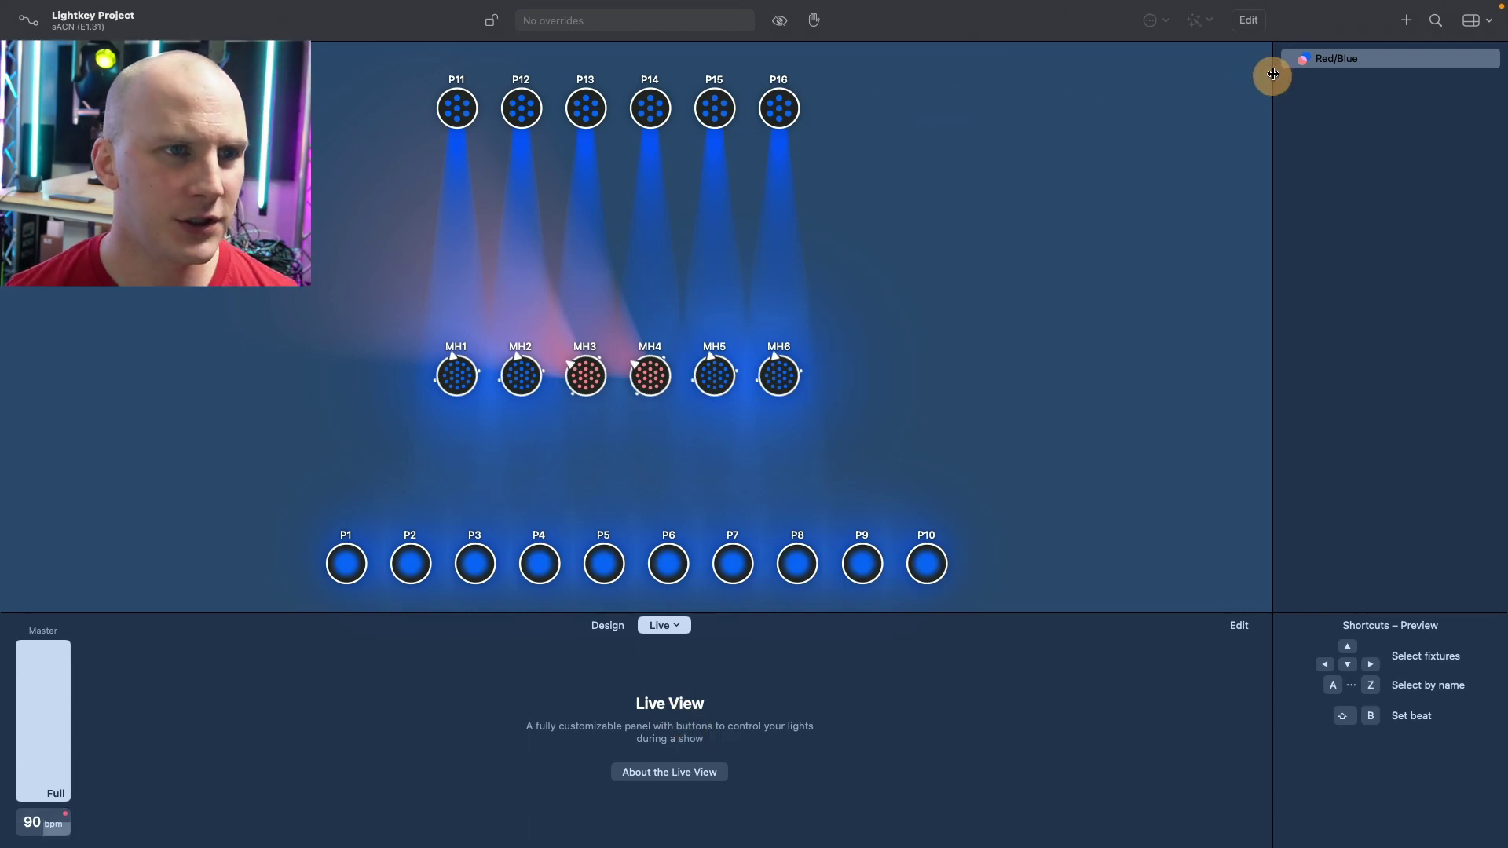
Place the Red/Blue preset as a Live View button and turn it on
{"action": "left_click_drag", "start_coordinate": [1296, 57], "coordinate": [138, 662]}
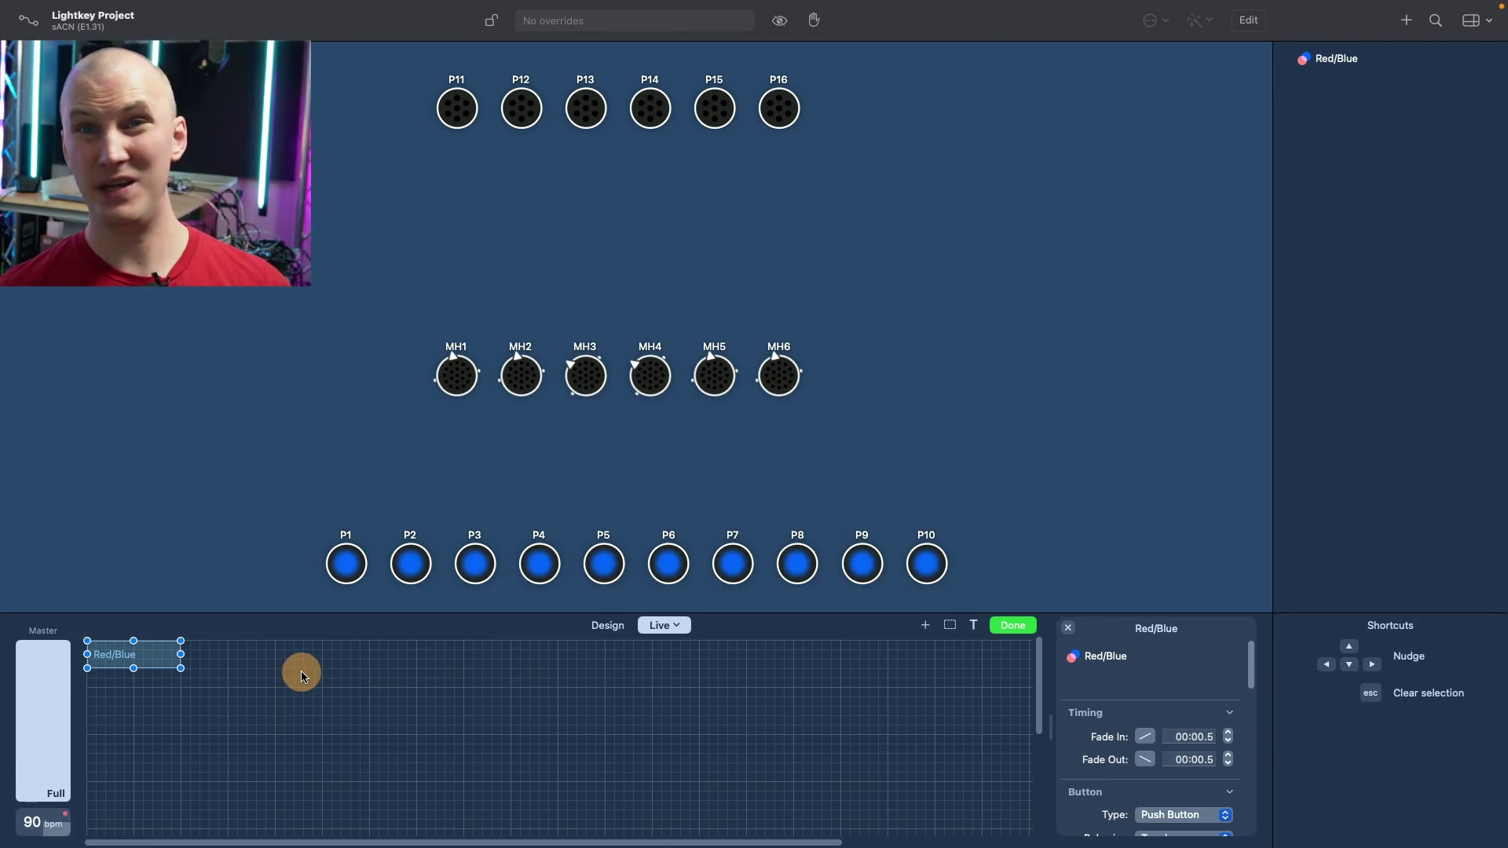
{"action": "left_click", "coordinate": [1001, 626]}
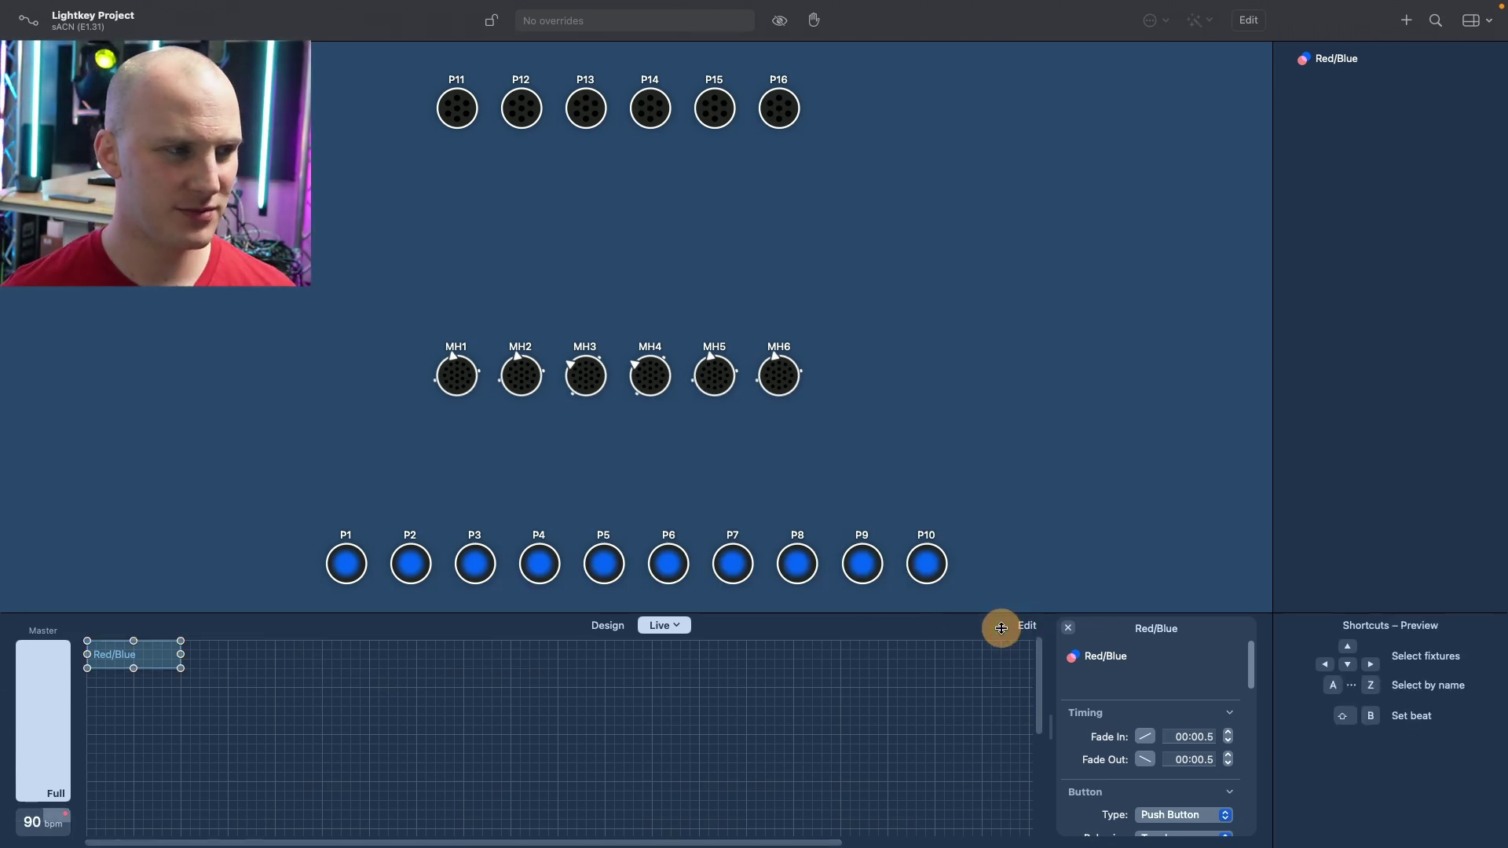
{"action": "left_click", "coordinate": [123, 656]}
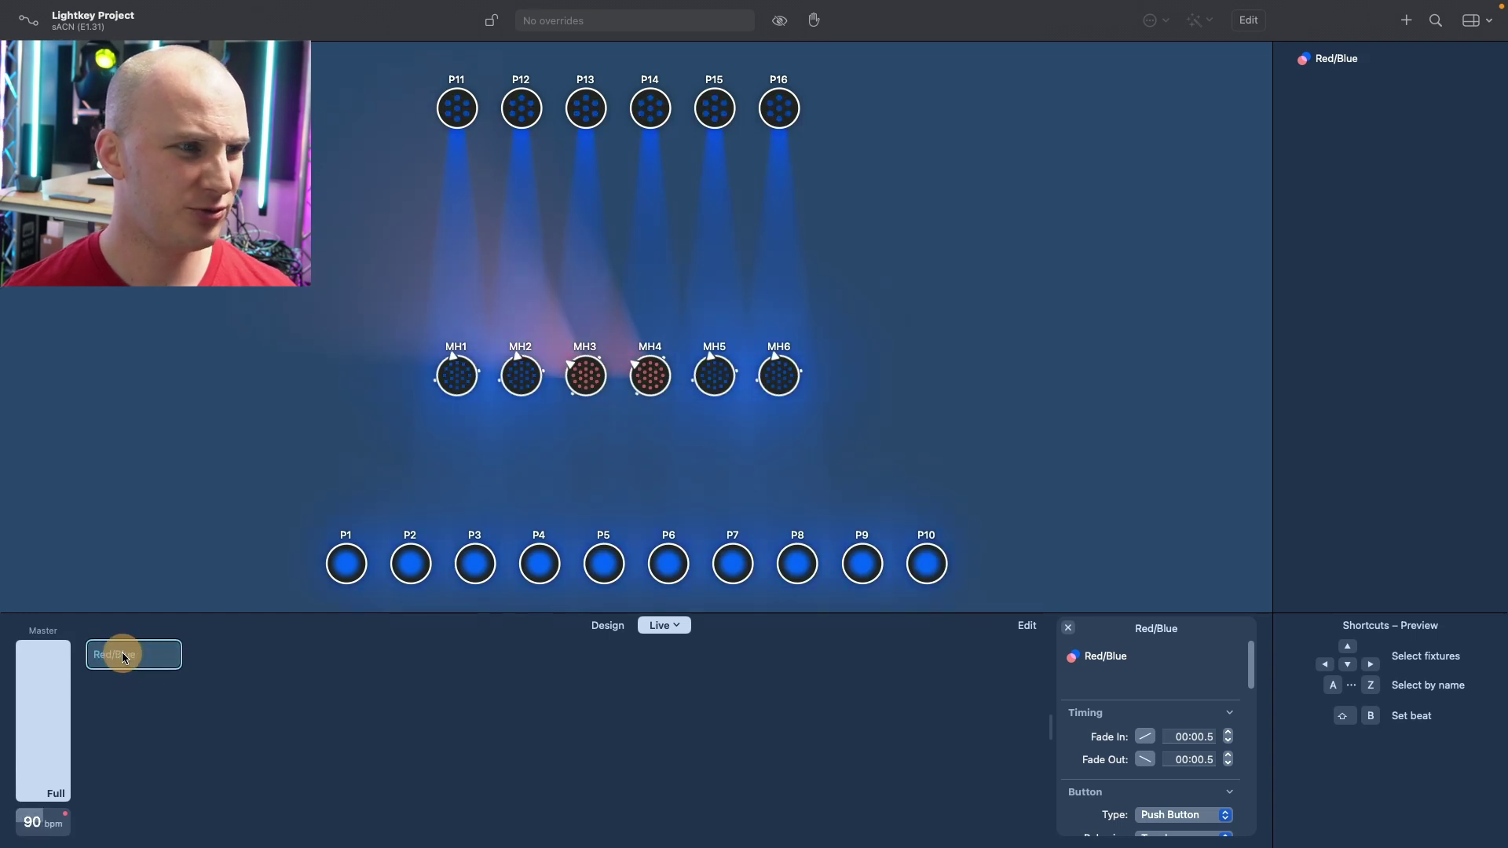
Toggle the Red/Blue button off and on several times, leaving it off
{"action": "left_click", "coordinate": [121, 654]}
{"action": "left_click", "coordinate": [121, 653]}
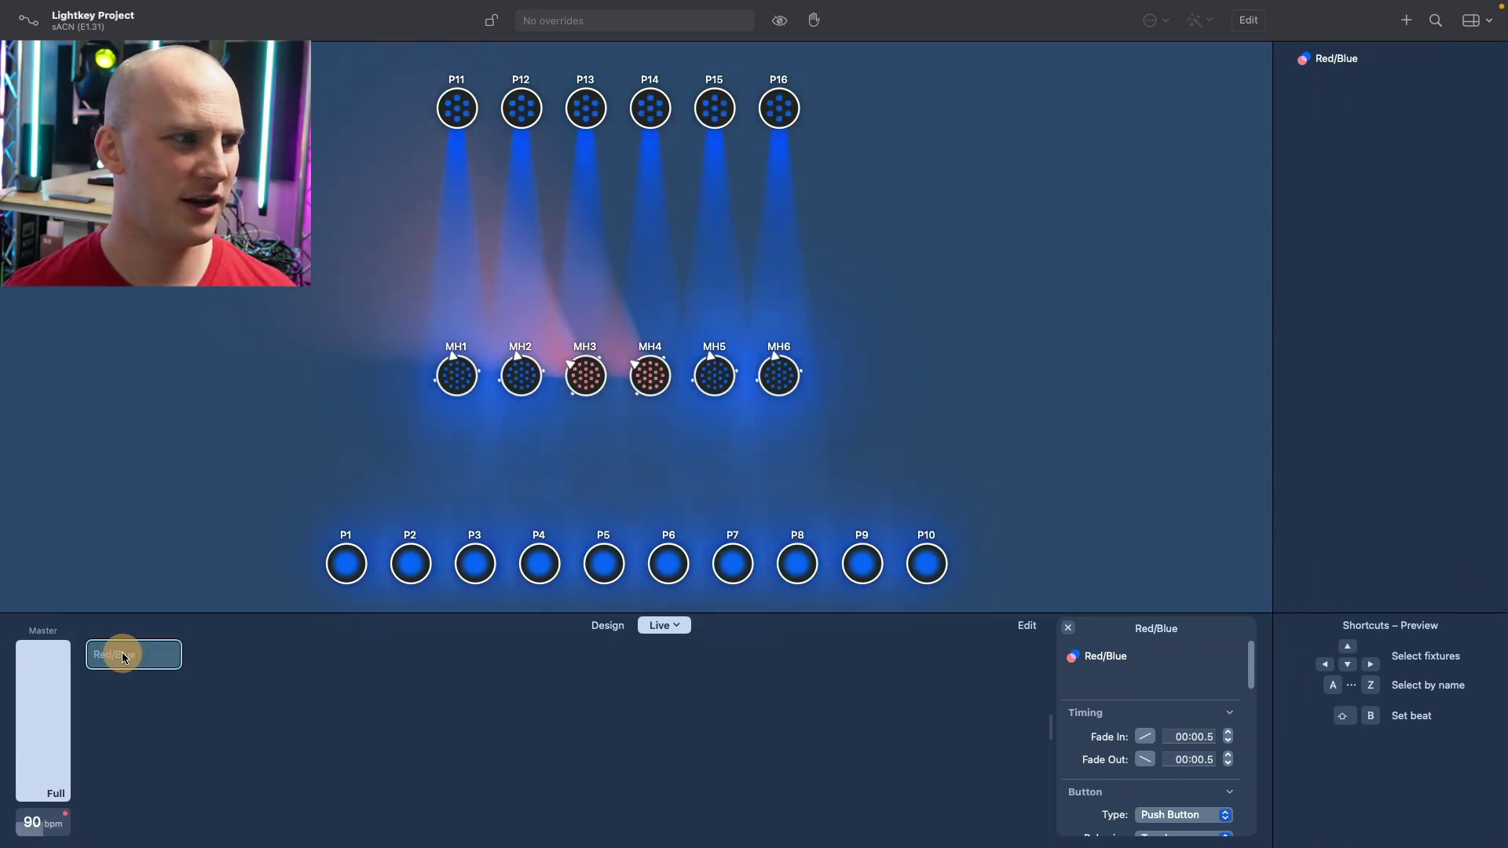
{"action": "left_click", "coordinate": [123, 656]}
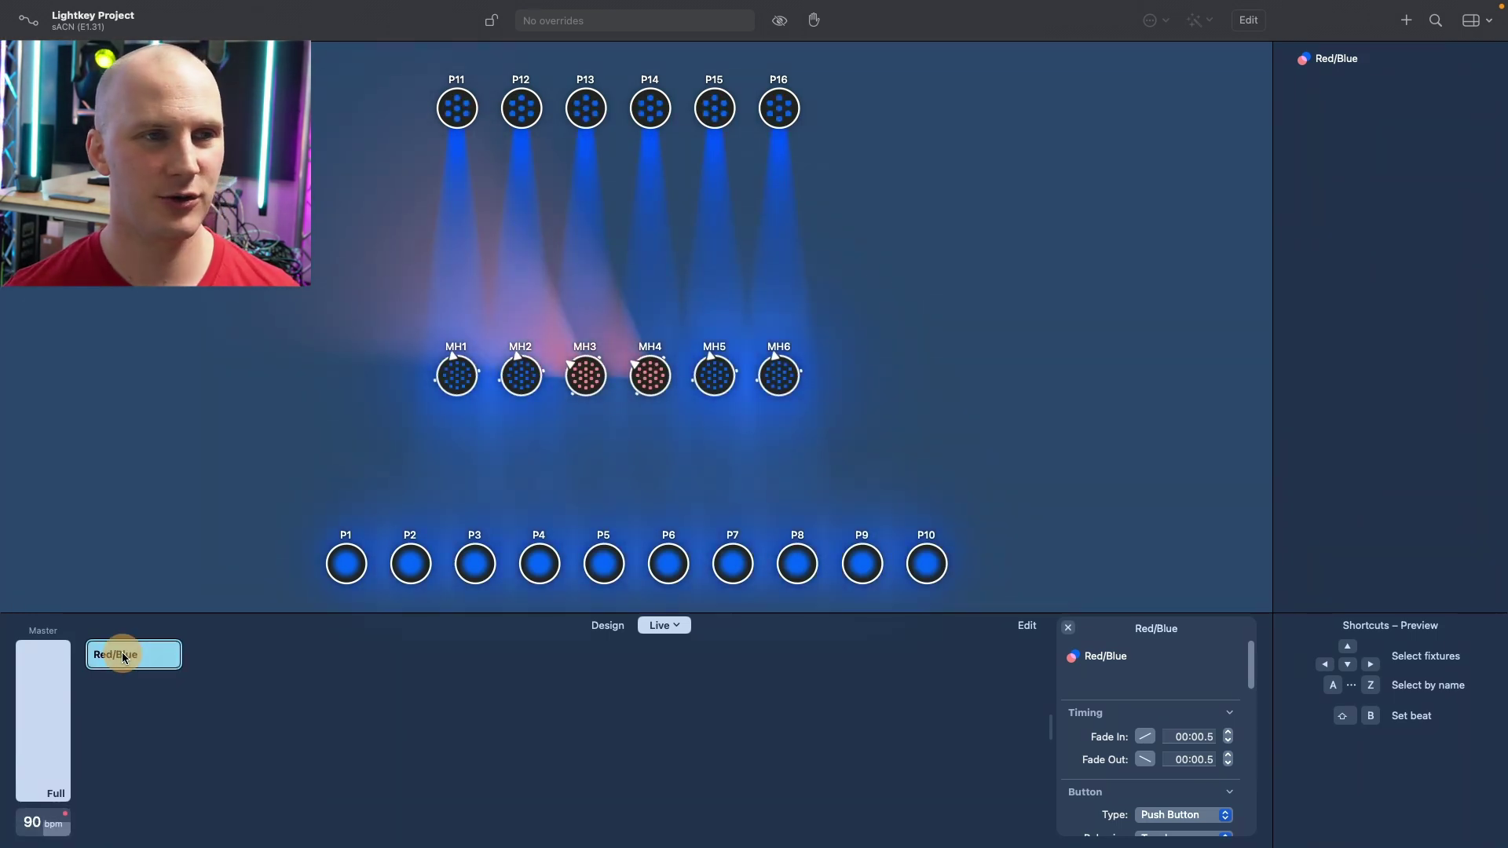
{"action": "left_click", "coordinate": [123, 657]}
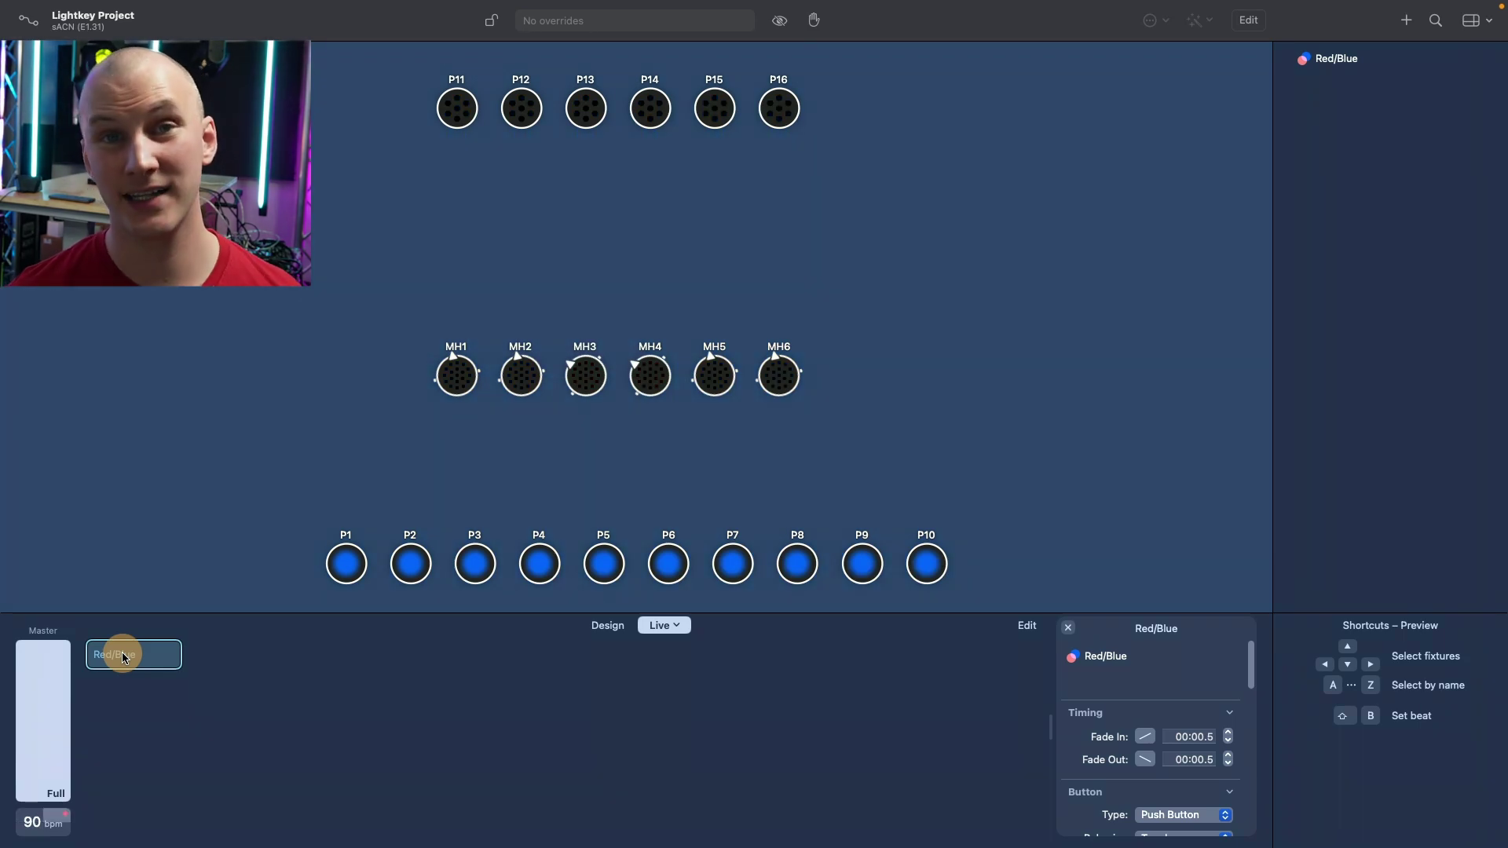